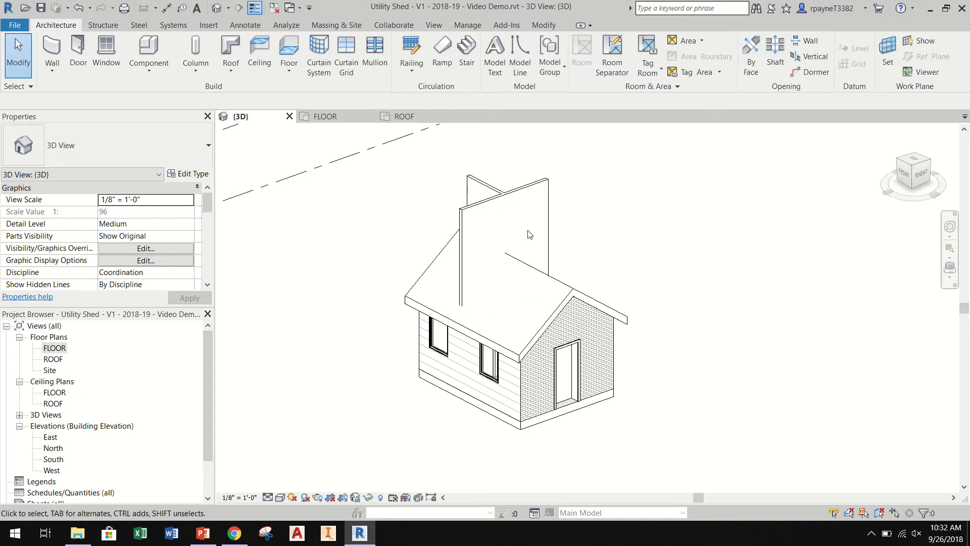
Set the top constraint of both interior drywall walls to Up to level: ROOF
{"action": "left_click", "coordinate": [510, 197]}
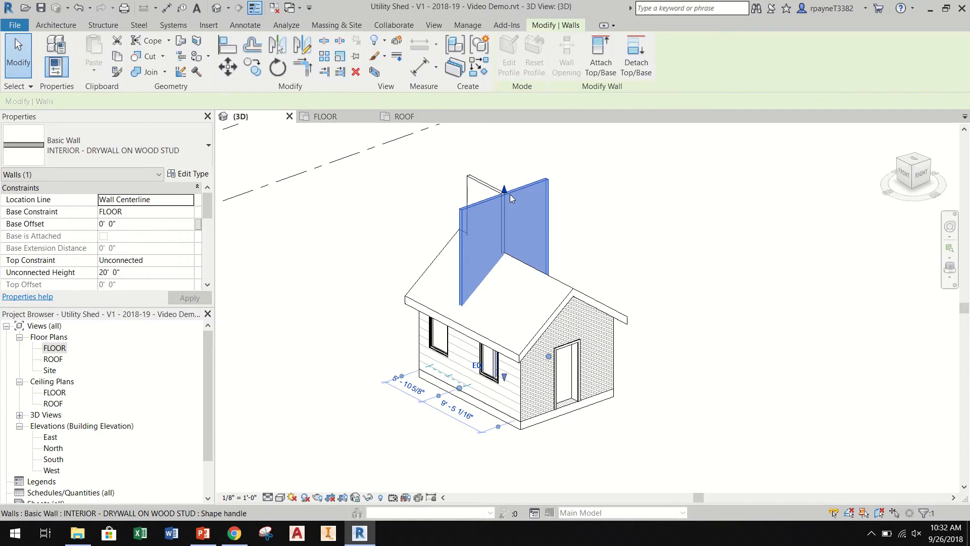
{"action": "left_click", "coordinate": [494, 191], "text": "ctrl"}
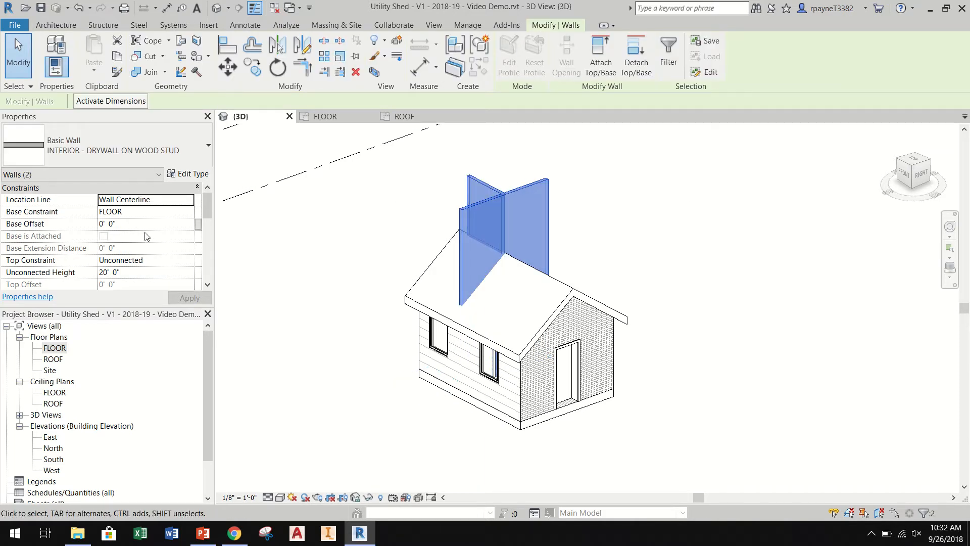
{"action": "left_click", "coordinate": [147, 260]}
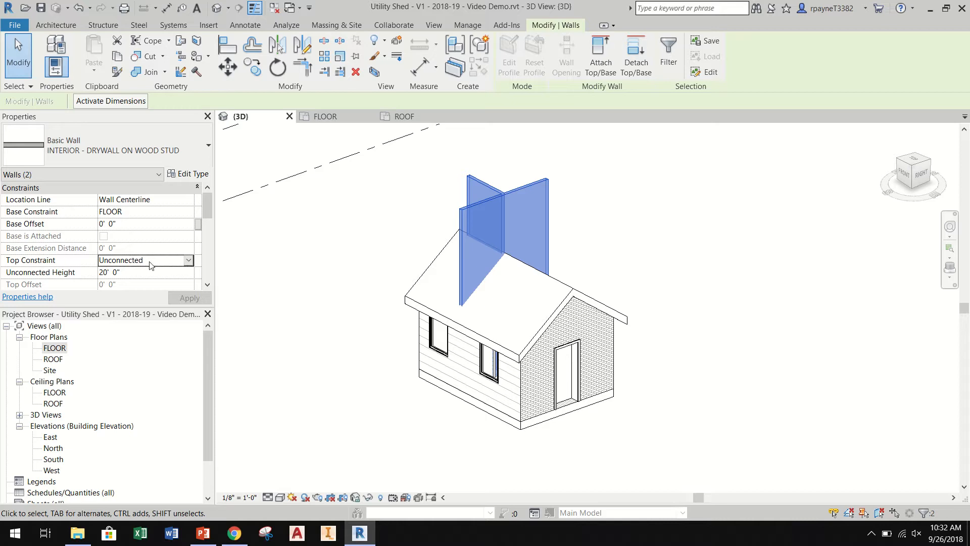
{"action": "left_click", "coordinate": [189, 260]}
{"action": "left_click", "coordinate": [152, 292]}
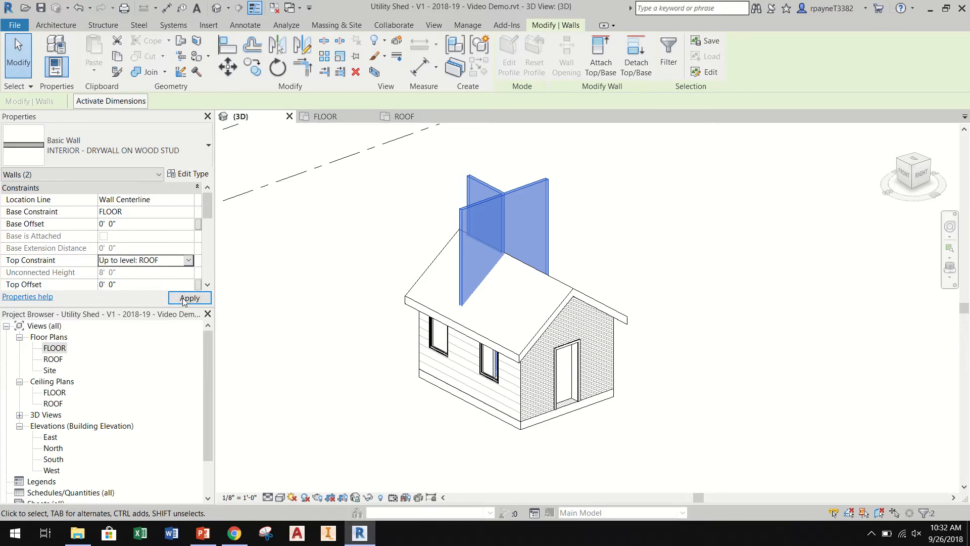
{"action": "left_click", "coordinate": [189, 298]}
{"action": "left_click", "coordinate": [362, 258]}
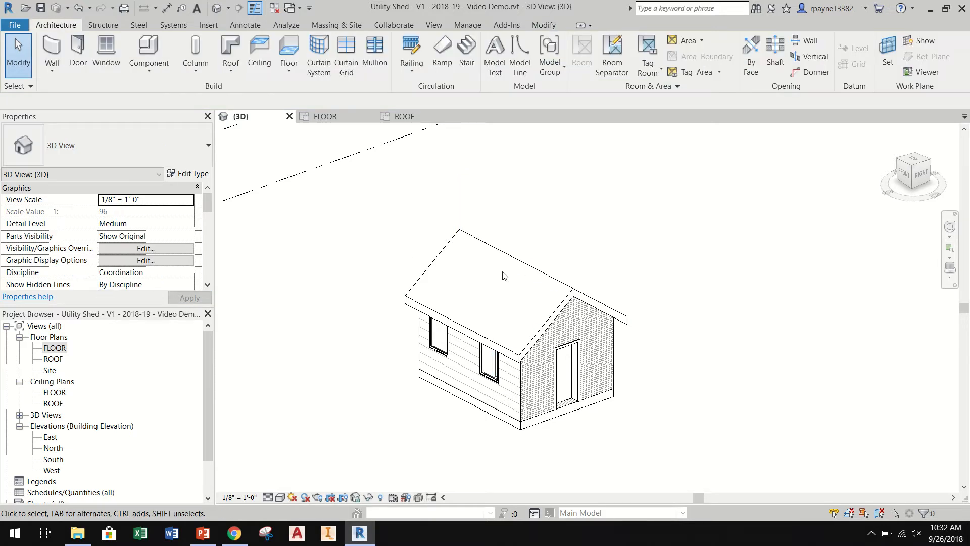
Hide the roof element in the 3D view to expose the interior walls
{"action": "scroll", "coordinate": [502, 275], "scroll_direction": "up", "scroll_amount": 2}
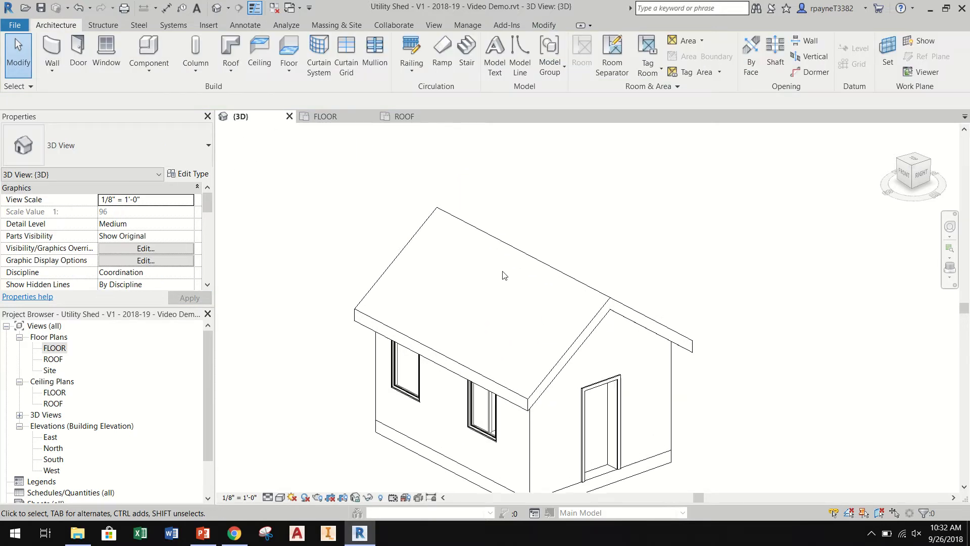
{"action": "left_click", "coordinate": [534, 265]}
{"action": "right_click", "coordinate": [533, 262]}
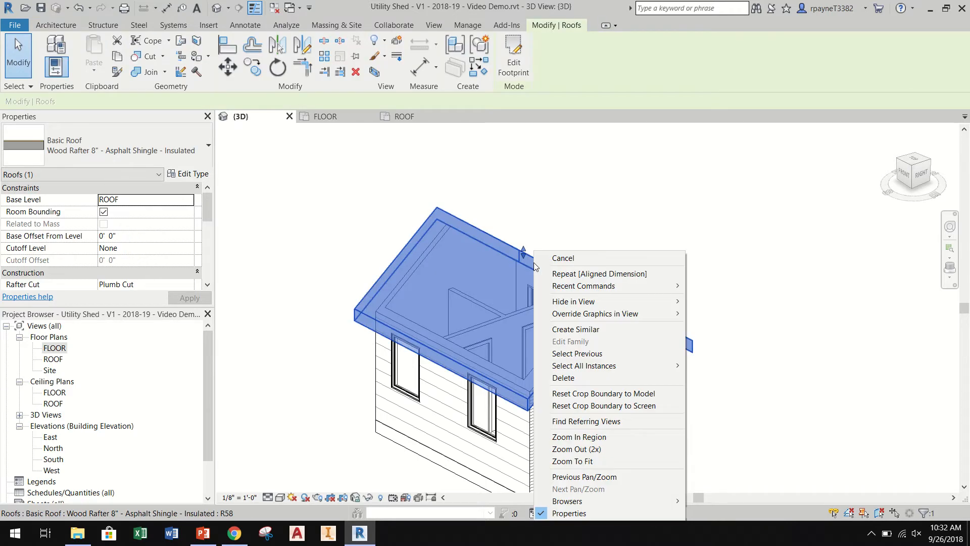
{"action": "mouse_move", "coordinate": [606, 301]}
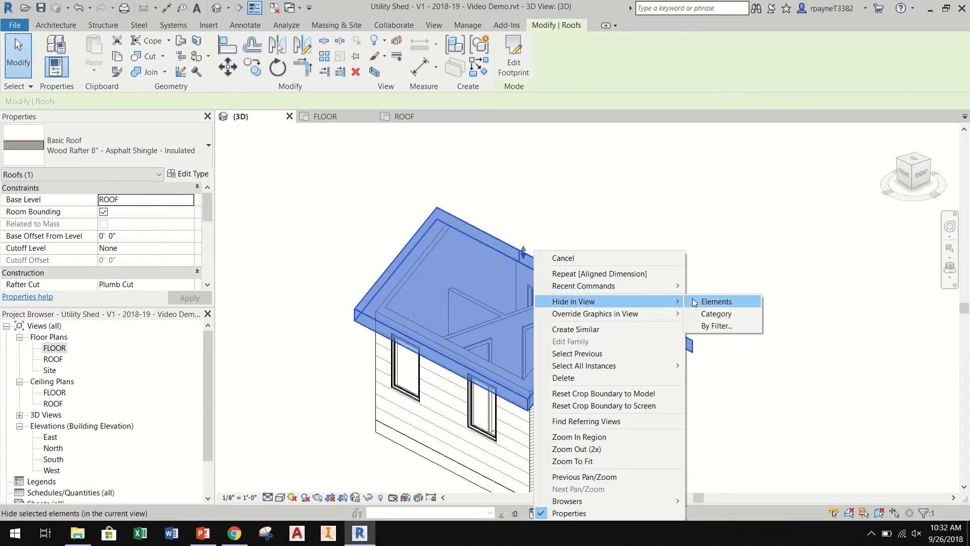
{"action": "left_click", "coordinate": [710, 301]}
{"action": "scroll", "coordinate": [546, 316], "scroll_direction": "up", "scroll_amount": 5}
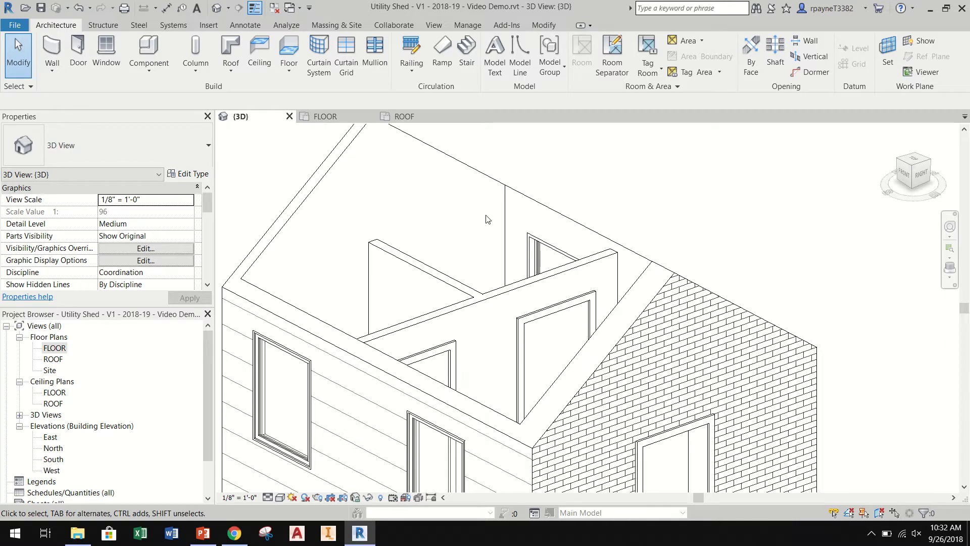
{"action": "left_click", "coordinate": [504, 299]}
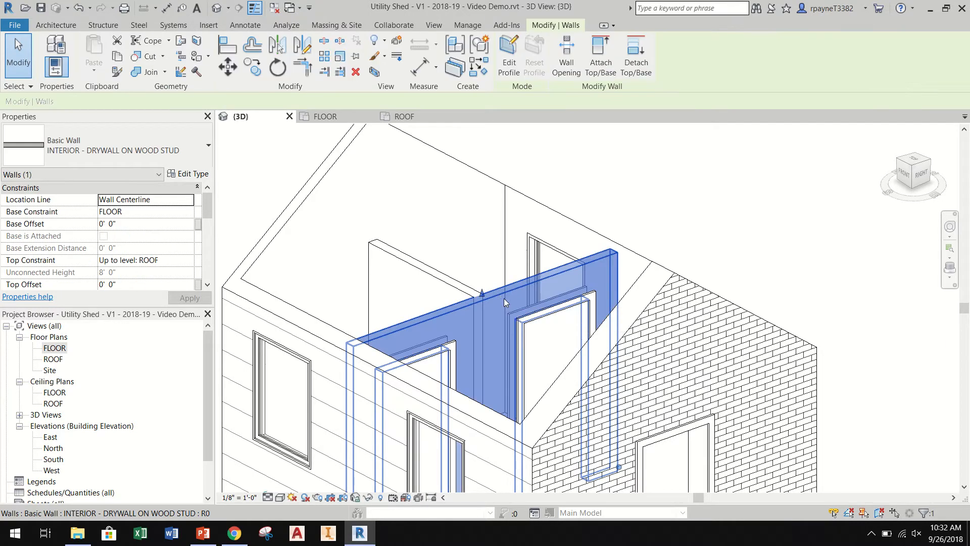
{"action": "left_click", "coordinate": [471, 292], "text": "ctrl"}
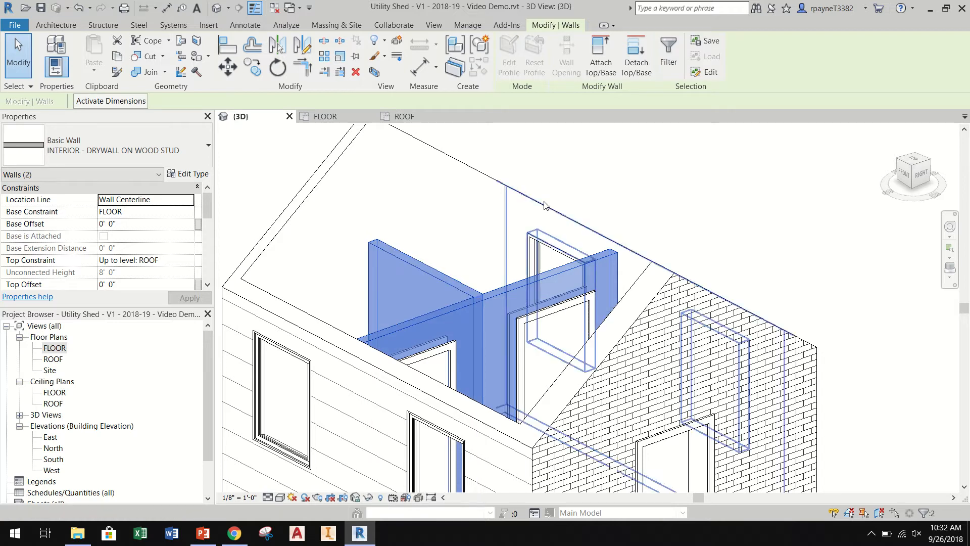
{"action": "left_click", "coordinate": [599, 63]}
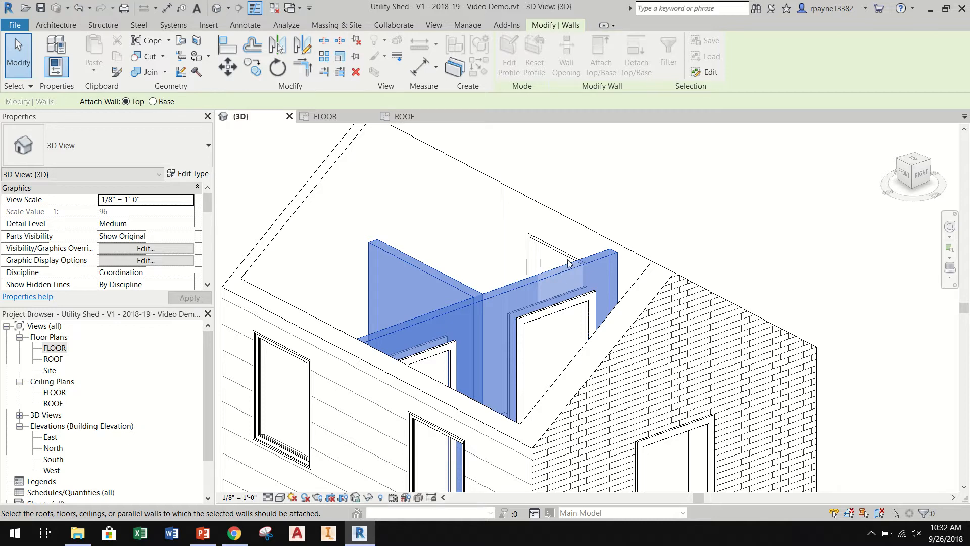
{"action": "scroll", "coordinate": [505, 295], "scroll_direction": "down", "scroll_amount": 2}
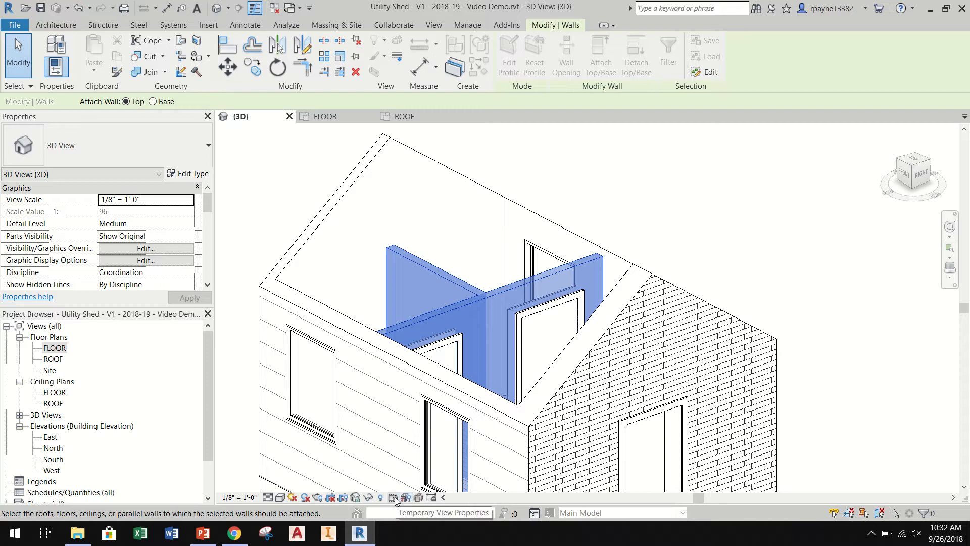
Reveal the hidden elements, unhide the roof, and leave the reveal mode
{"action": "left_click", "coordinate": [380, 498]}
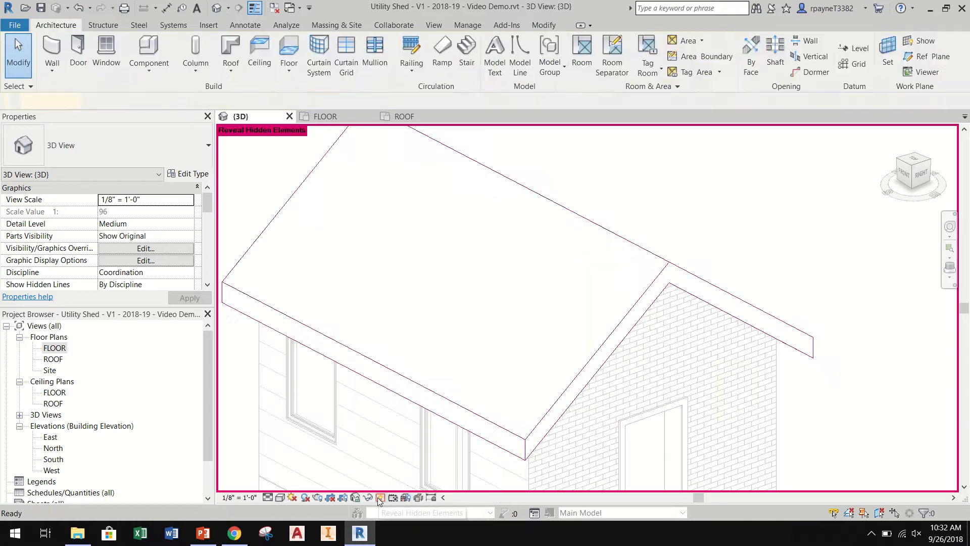
{"action": "left_click", "coordinate": [556, 207]}
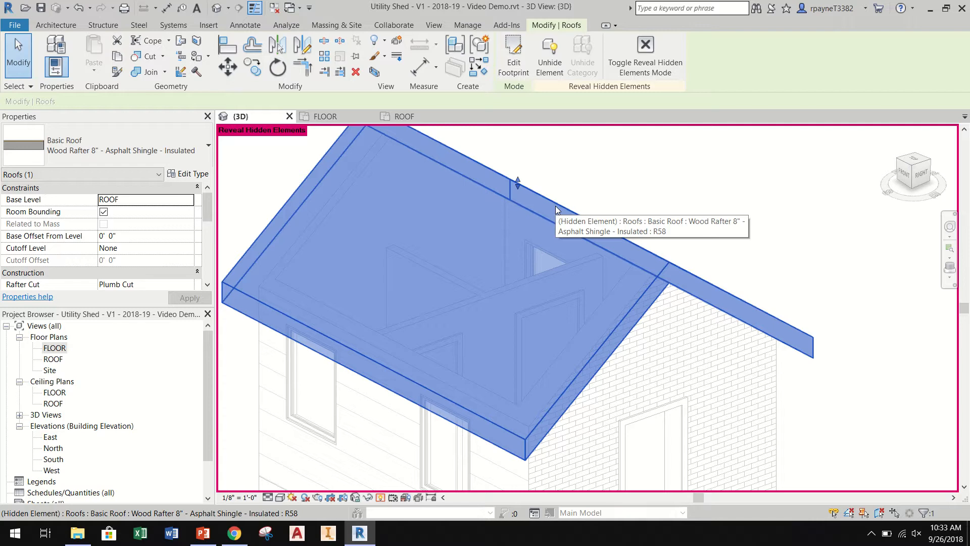
{"action": "left_click", "coordinate": [550, 56]}
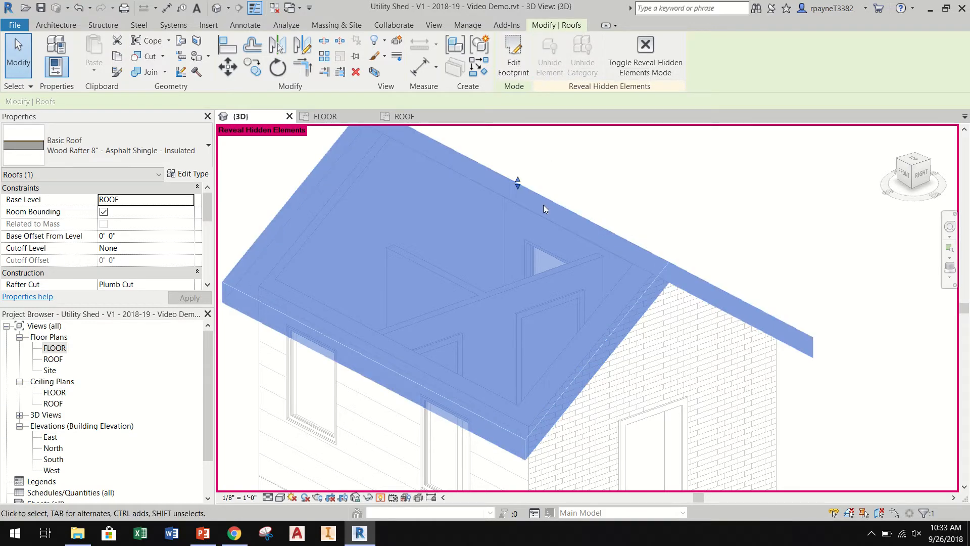
{"action": "left_click", "coordinate": [612, 169]}
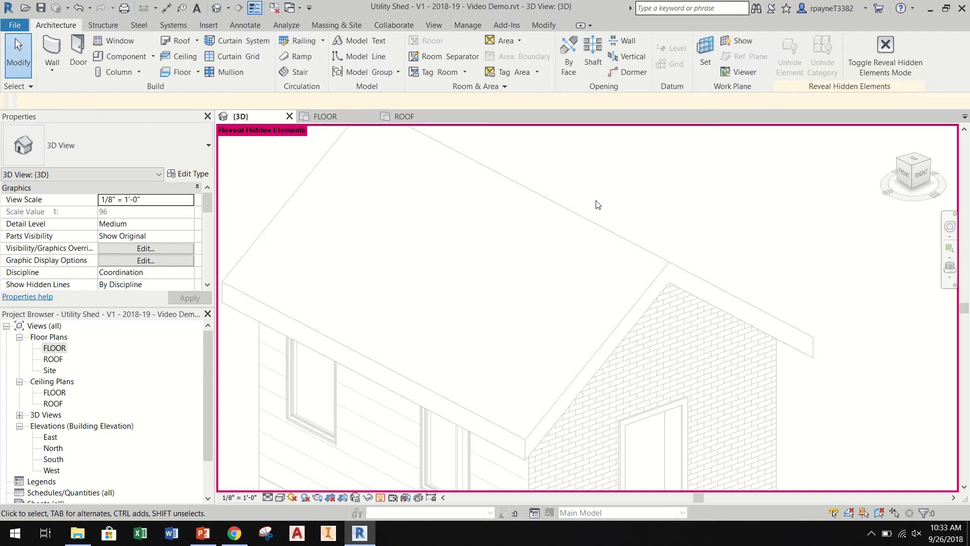
{"action": "left_click", "coordinate": [574, 223]}
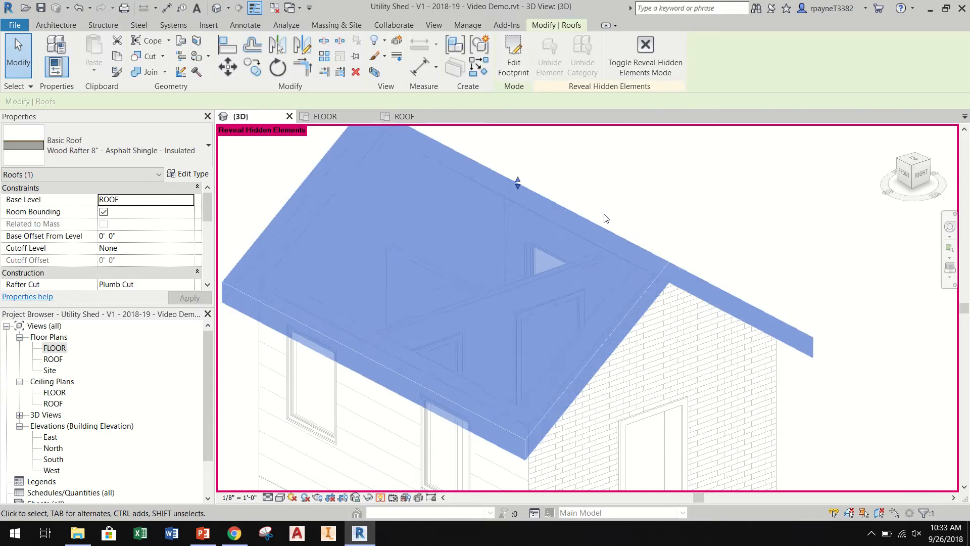
{"action": "scroll", "coordinate": [604, 214], "scroll_direction": "down", "scroll_amount": 2}
{"action": "left_click", "coordinate": [605, 215]}
{"action": "middle_click_drag", "start_coordinate": [521, 391], "coordinate": [552, 375]}
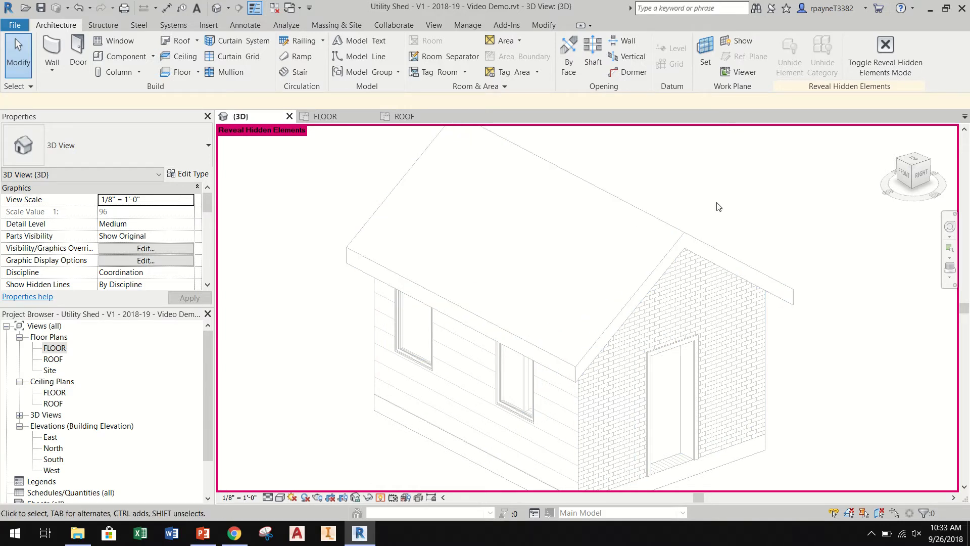
{"action": "left_click", "coordinate": [381, 498]}
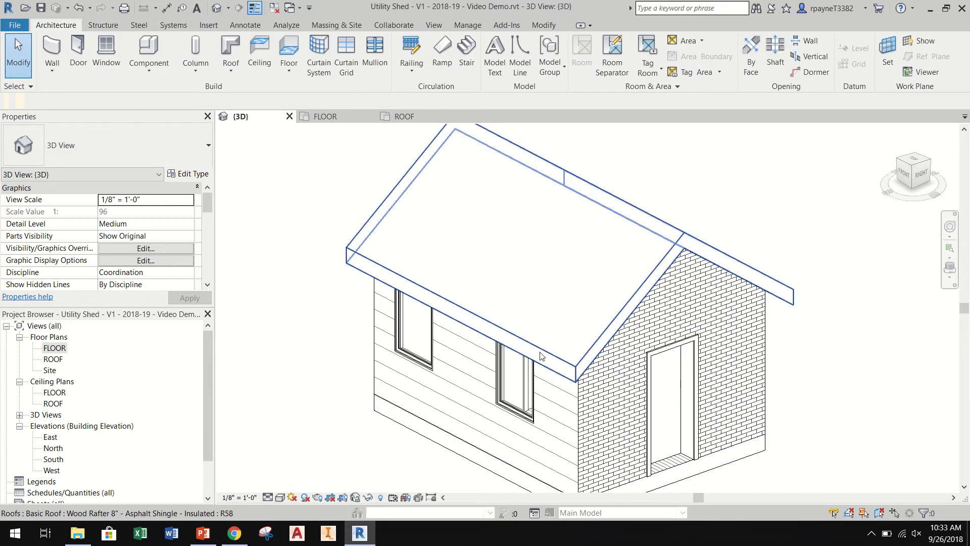
Select both interior walls as seen through the windows and attach their tops to the roof
{"action": "mouse_move", "coordinate": [547, 427]}
{"action": "middle_mouse_down", "text": "shift"}
{"action": "mouse_move", "coordinate": [610, 387]}
{"action": "mouse_move", "coordinate": [585, 374]}
{"action": "mouse_move", "coordinate": [552, 379]}
{"action": "middle_mouse_up", "text": "shift"}
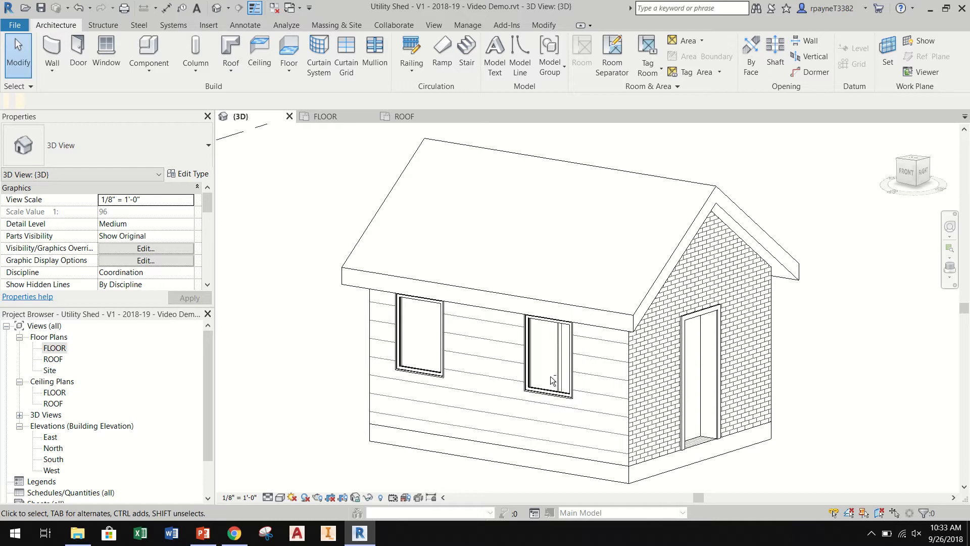
{"action": "mouse_move", "coordinate": [552, 379]}
{"action": "middle_mouse_down", "text": "shift"}
{"action": "mouse_move", "coordinate": [544, 392]}
{"action": "mouse_move", "coordinate": [562, 391]}
{"action": "middle_mouse_up", "text": "shift"}
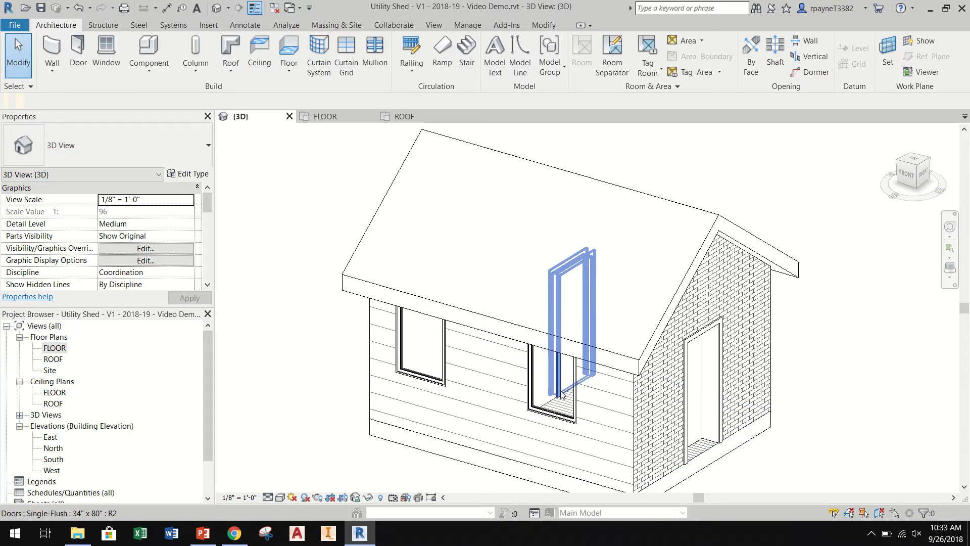
{"action": "left_click", "coordinate": [444, 428]}
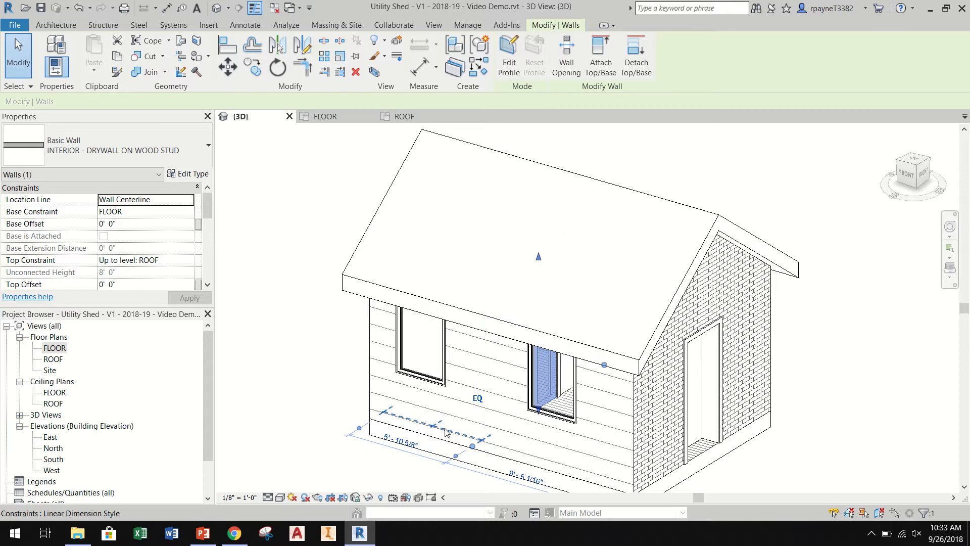
{"action": "middle_click_drag", "start_coordinate": [445, 432], "coordinate": [488, 427], "text": "shift"}
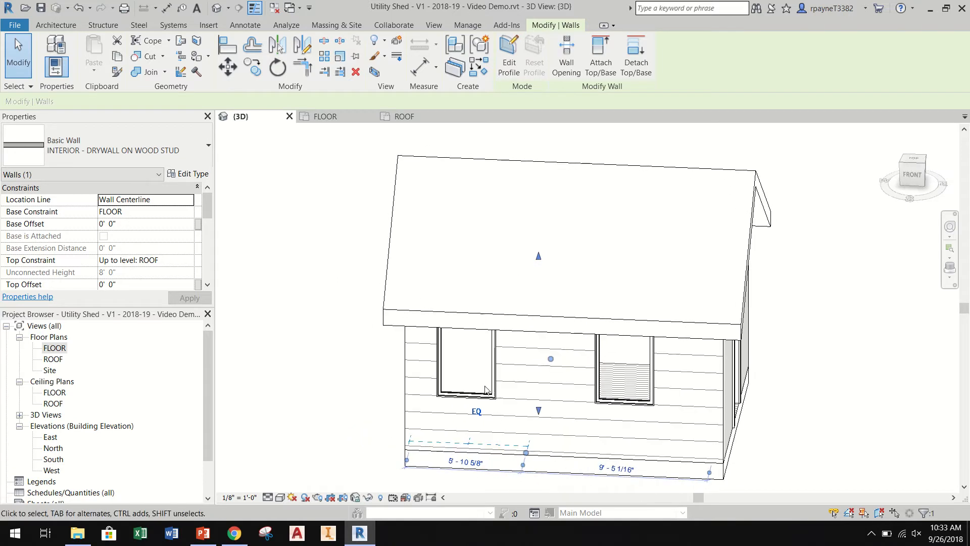
{"action": "middle_click_drag", "start_coordinate": [522, 394], "coordinate": [509, 445], "text": "shift"}
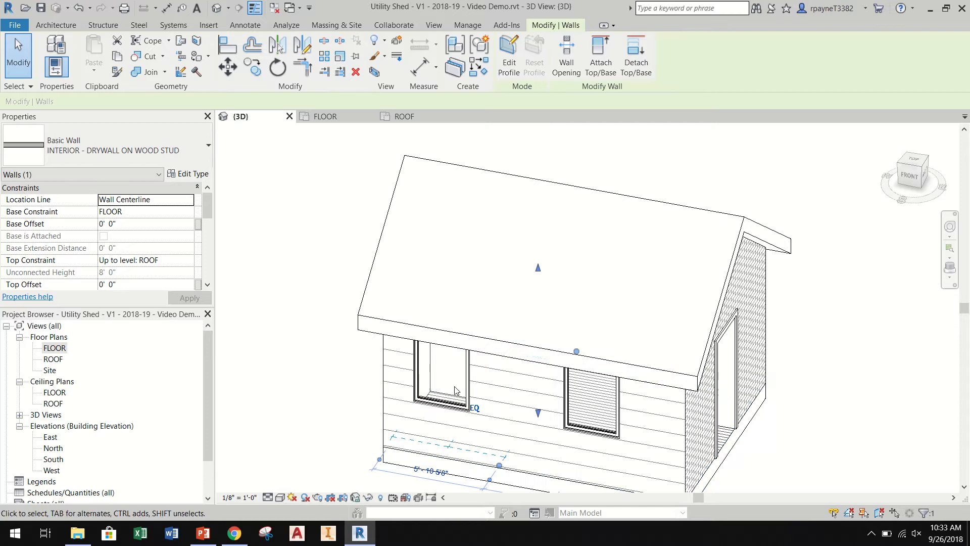
{"action": "left_click", "coordinate": [457, 391], "text": "ctrl"}
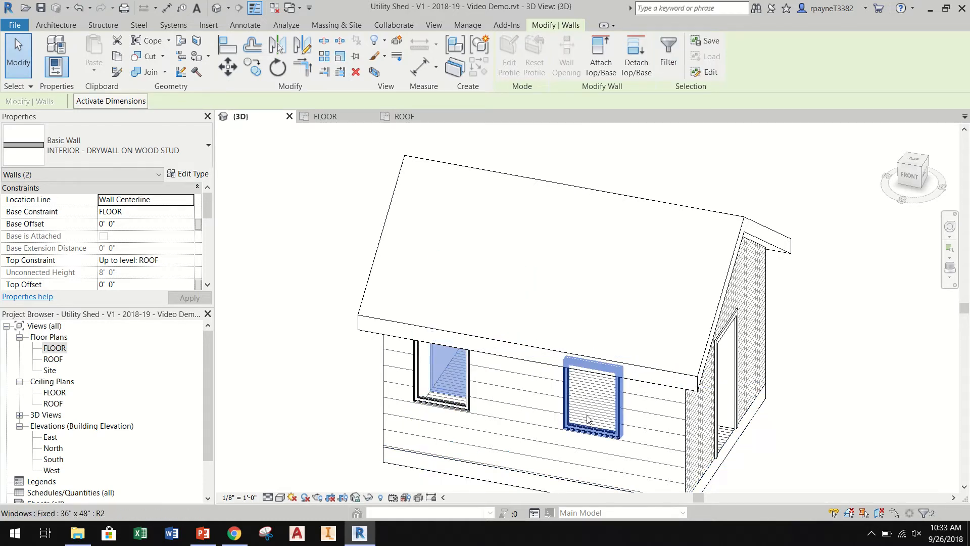
{"action": "middle_click_drag", "start_coordinate": [631, 427], "coordinate": [615, 399], "text": "shift"}
{"action": "left_click", "coordinate": [601, 59]}
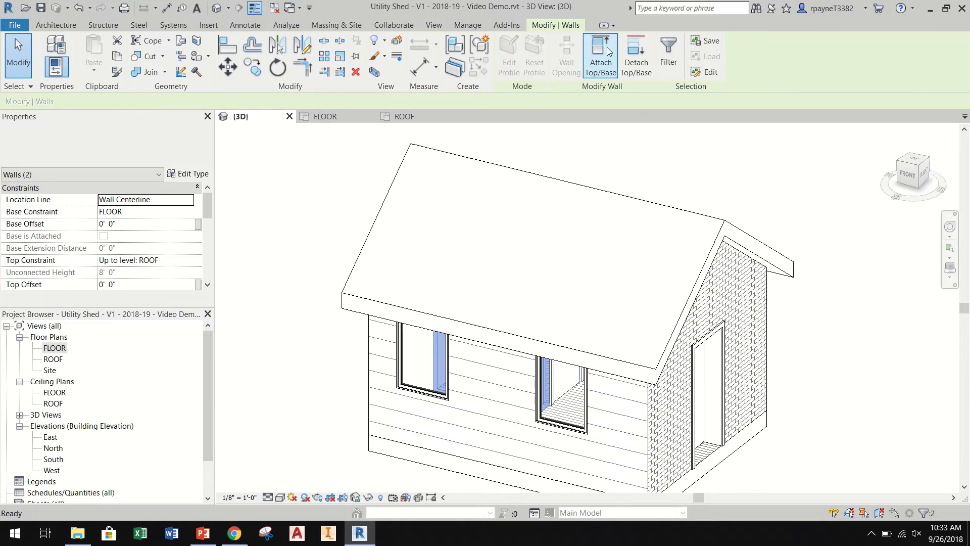
{"action": "left_click", "coordinate": [590, 188]}
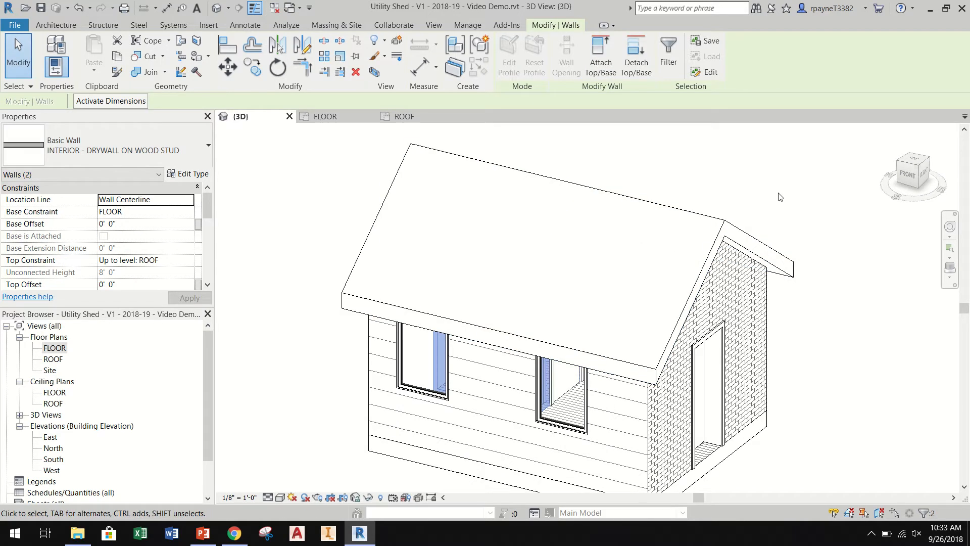
{"action": "key", "text": "Escape"}
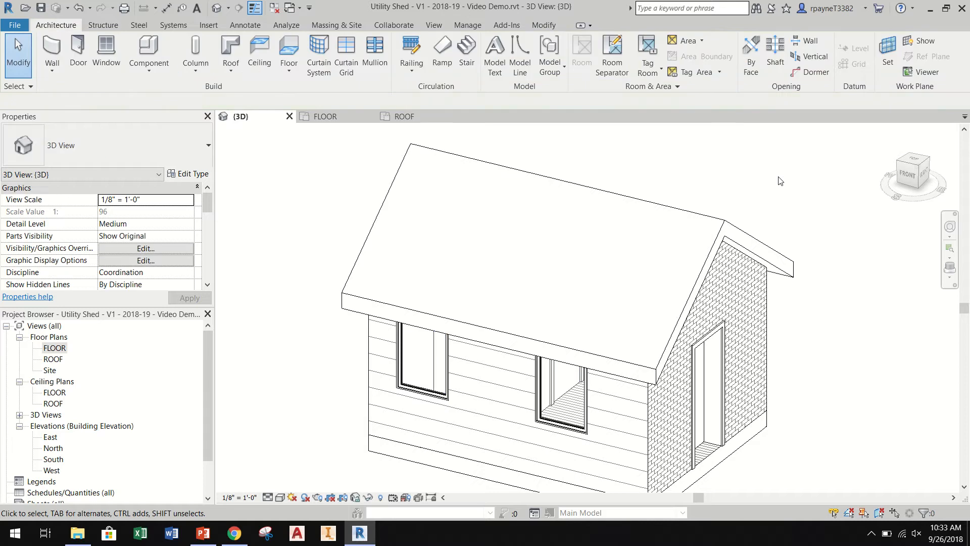
Hide the roof element in the 3D view and inspect the tops of the interior walls
{"action": "right_click", "coordinate": [702, 218]}
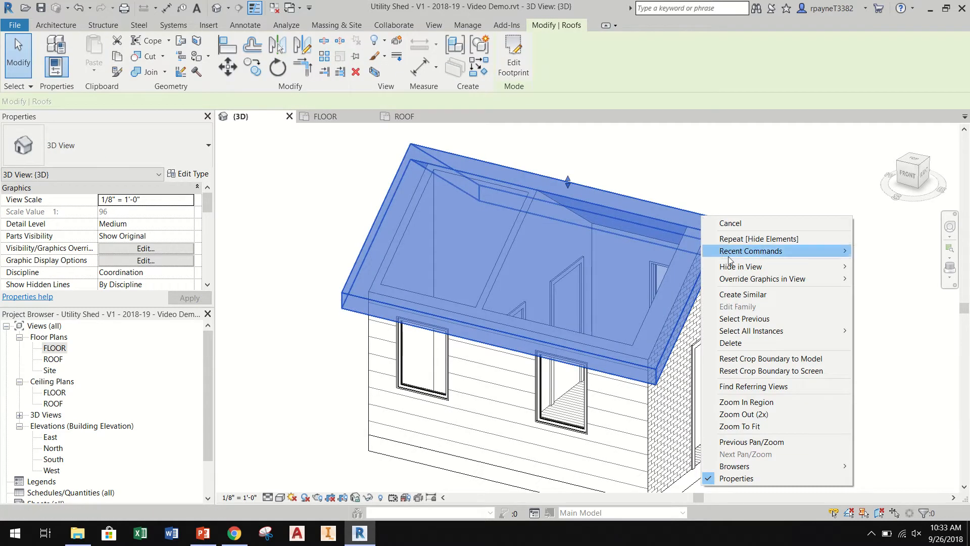
{"action": "mouse_move", "coordinate": [742, 266]}
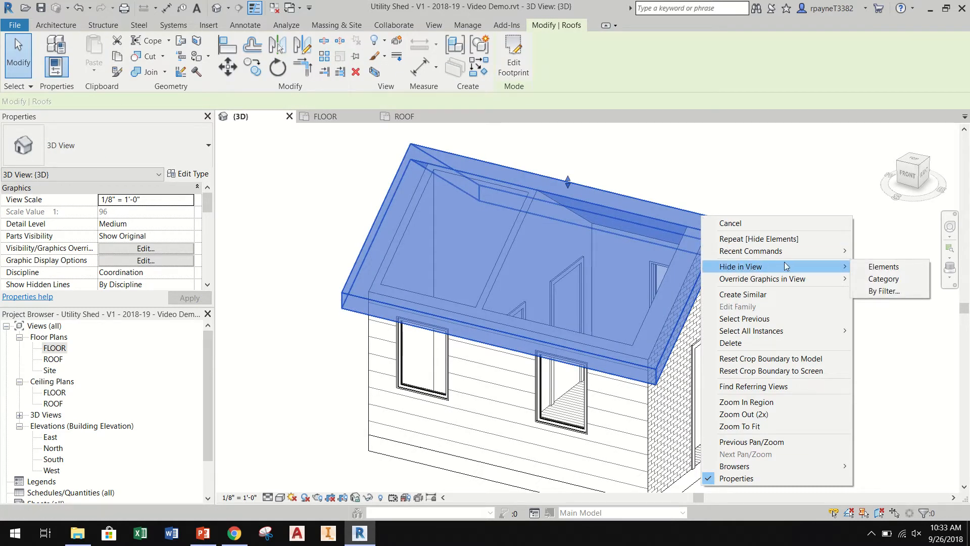
{"action": "left_click", "coordinate": [881, 267]}
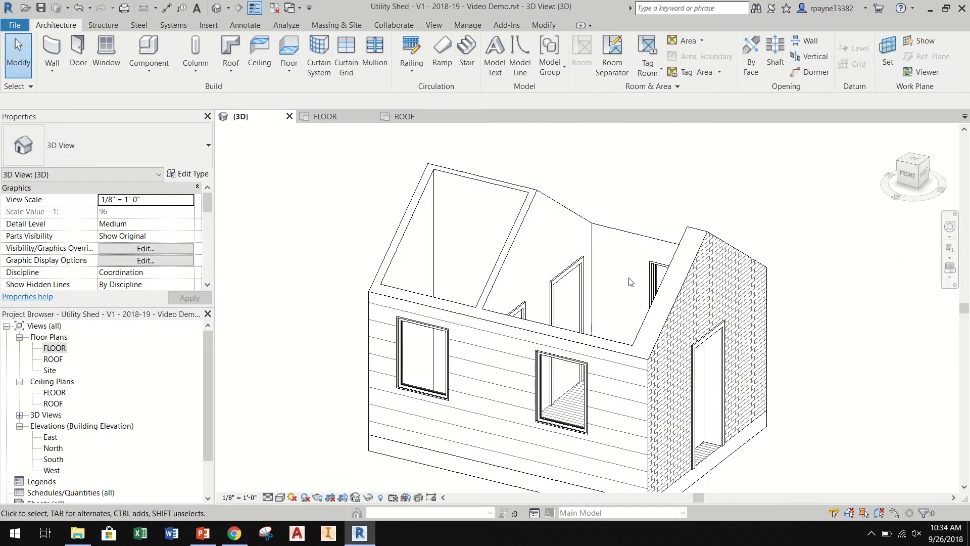
{"action": "middle_click_drag", "start_coordinate": [807, 256], "coordinate": [776, 271], "text": "shift"}
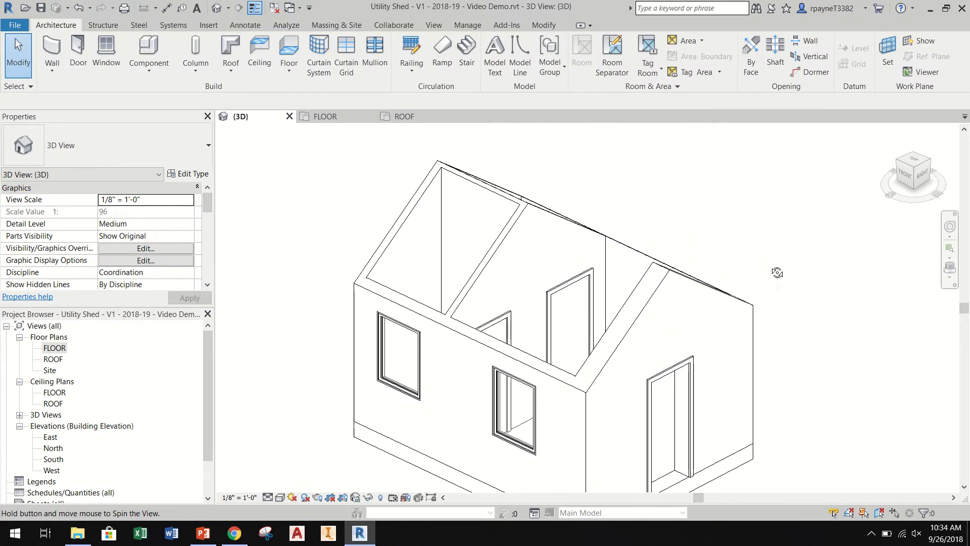
{"action": "middle_click_drag", "start_coordinate": [755, 224], "coordinate": [773, 275], "text": "shift"}
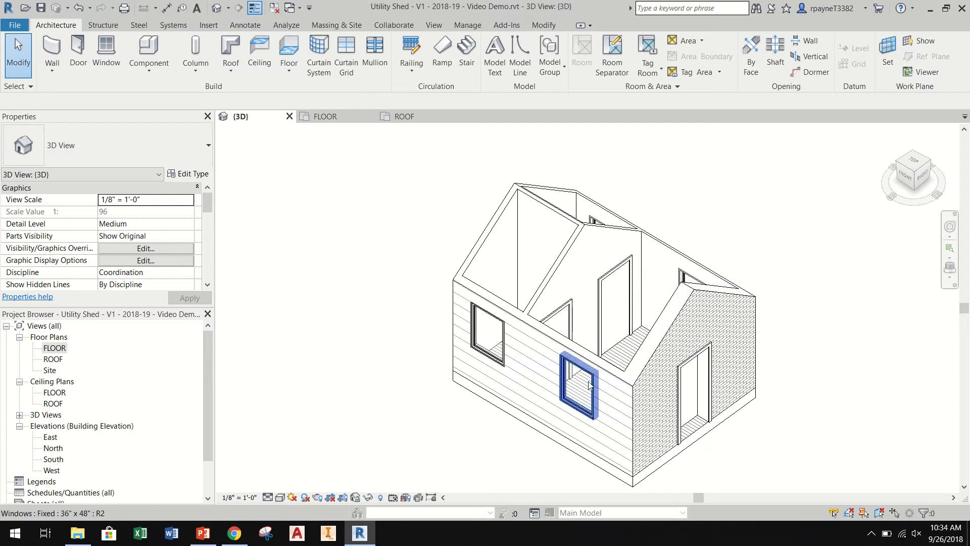
Check the FLOOR floor plan and return to the 3D view
{"action": "double_click", "coordinate": [56, 348]}
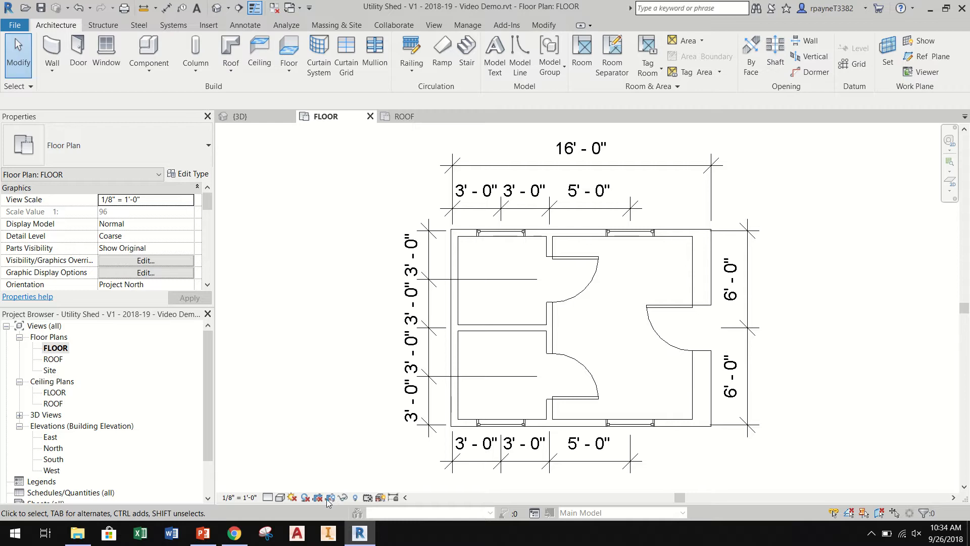
{"action": "left_click", "coordinate": [216, 8]}
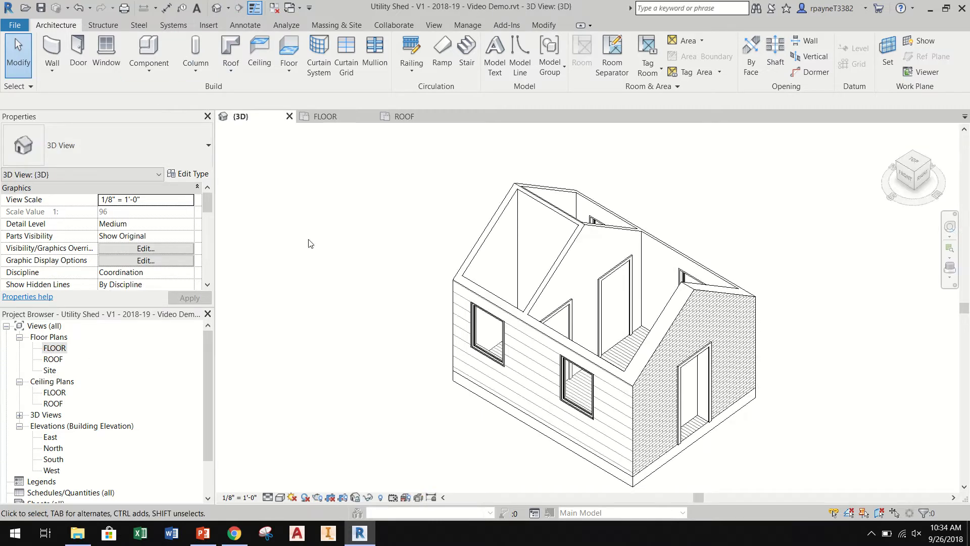
{"action": "left_click", "coordinate": [368, 499]}
{"action": "left_click", "coordinate": [326, 470]}
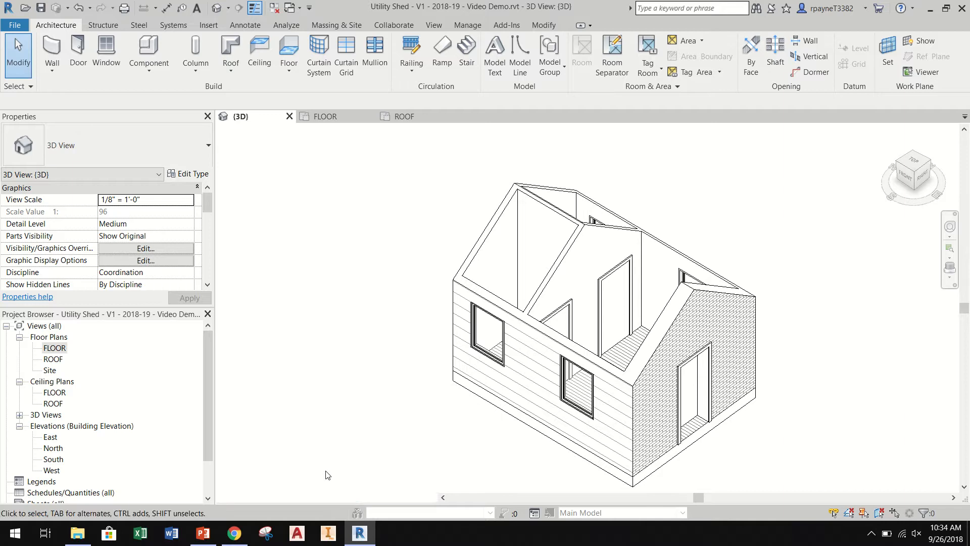
Reveal the hidden elements in the 3D view, unhide the roof, and turn the reveal mode off again
{"action": "left_click", "coordinate": [381, 498]}
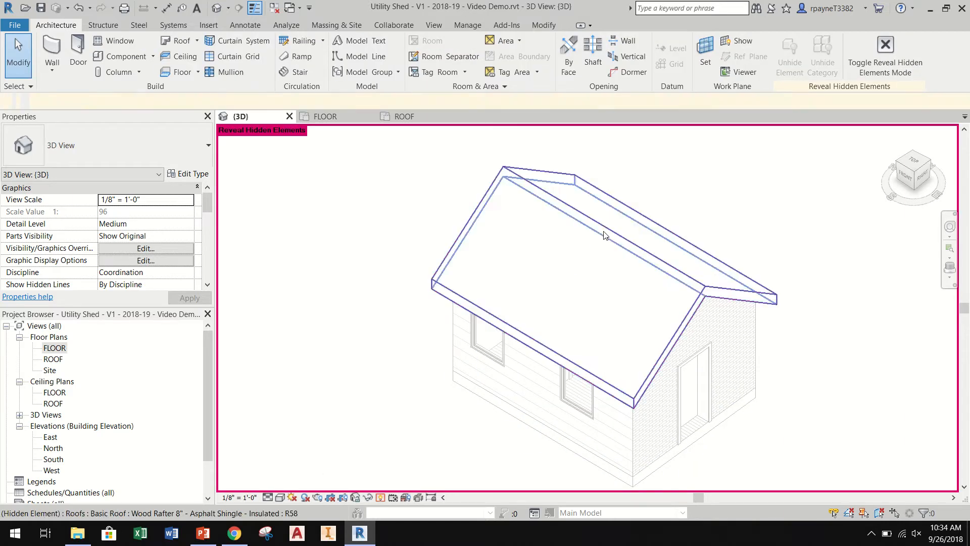
{"action": "left_click", "coordinate": [606, 234]}
{"action": "right_click", "coordinate": [607, 228]}
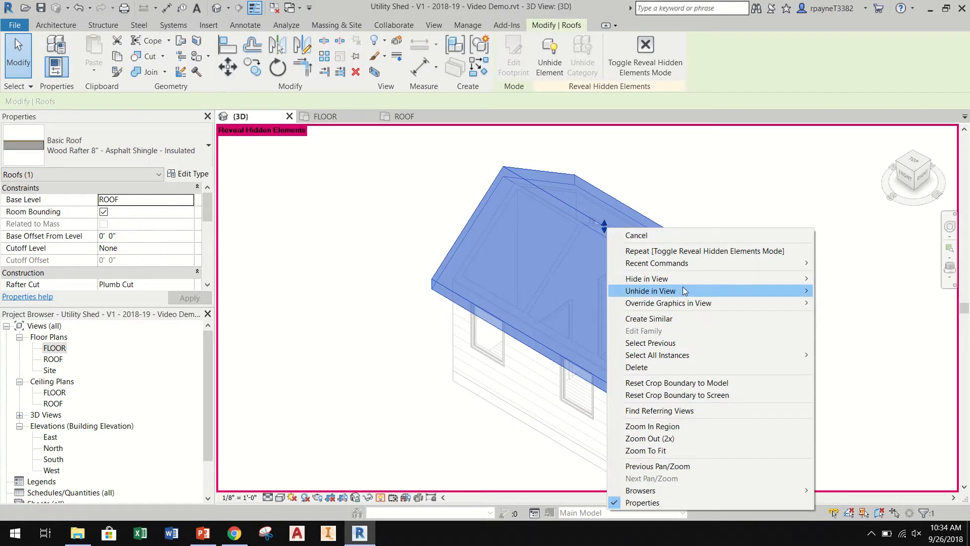
{"action": "mouse_move", "coordinate": [685, 291]}
{"action": "left_click", "coordinate": [841, 290]}
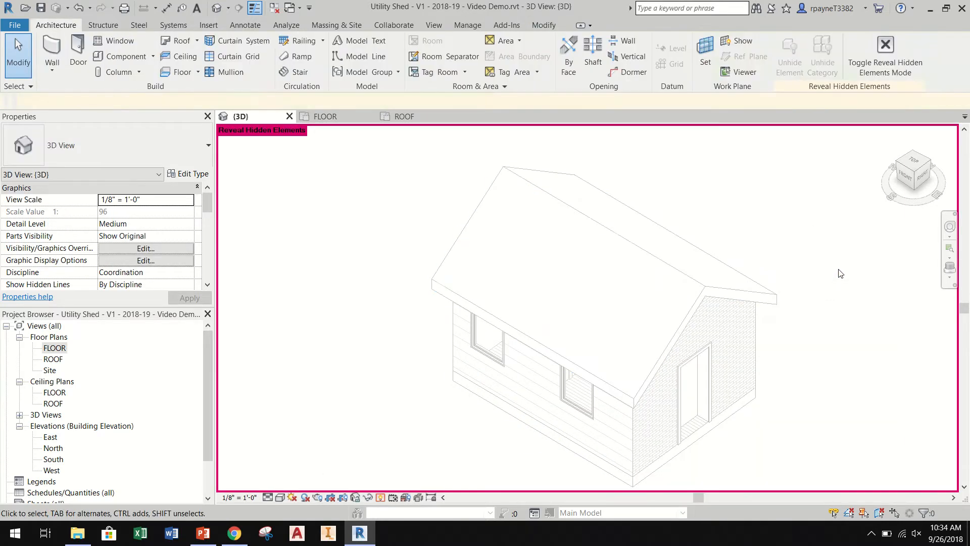
{"action": "left_click", "coordinate": [380, 498]}
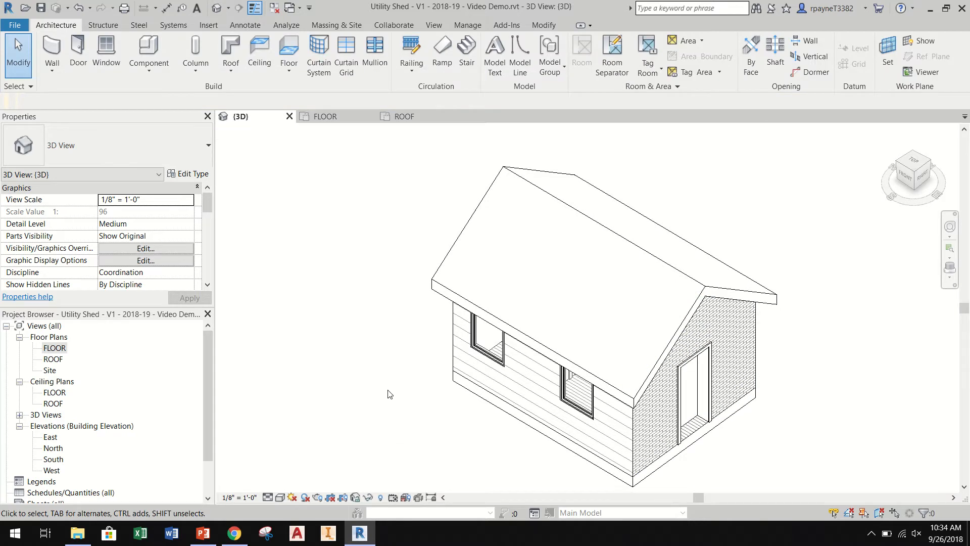
{"action": "mouse_move", "coordinate": [437, 420]}
{"action": "middle_mouse_down", "text": "shift"}
{"action": "mouse_move", "coordinate": [414, 383]}
{"action": "mouse_move", "coordinate": [425, 368]}
{"action": "middle_mouse_up", "text": "shift"}
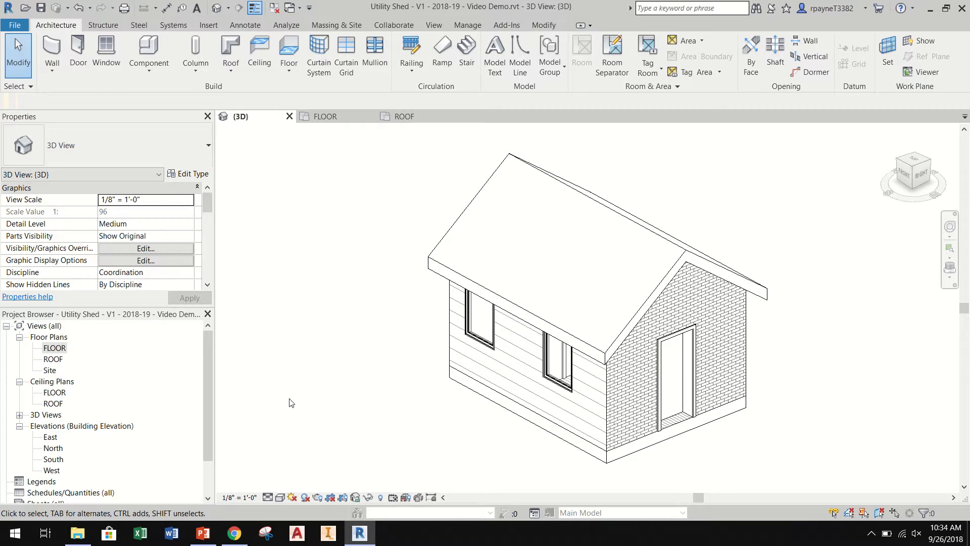
{"action": "left_click", "coordinate": [150, 50]}
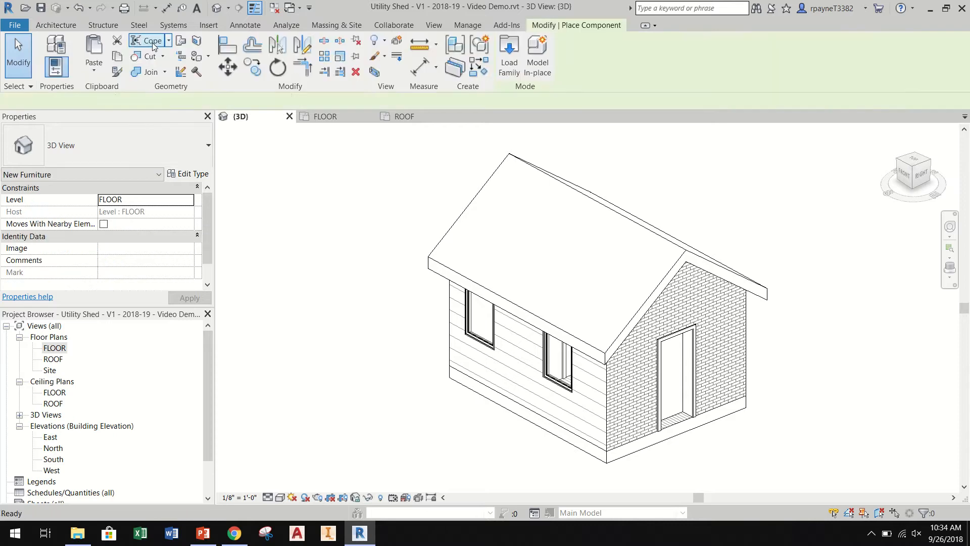
{"action": "left_click", "coordinate": [166, 142]}
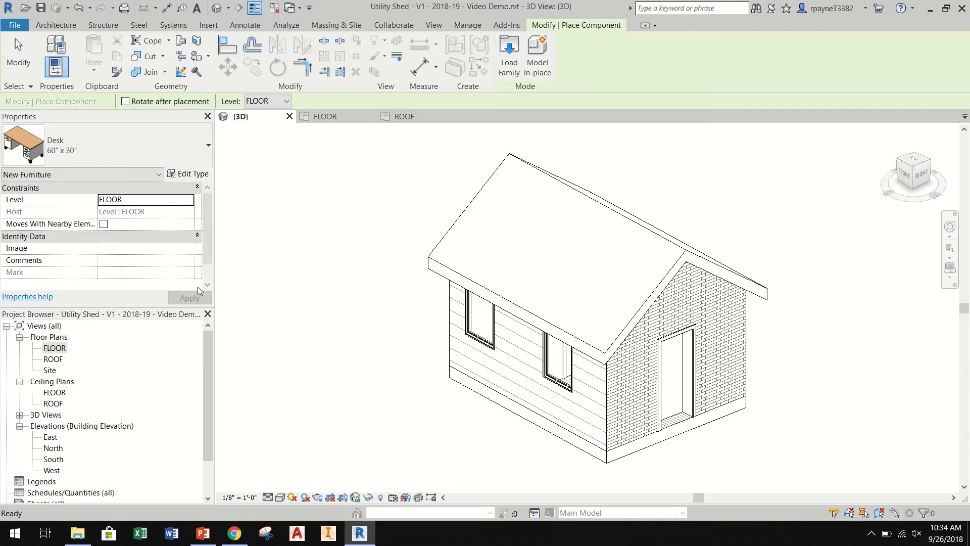
{"action": "left_click", "coordinate": [150, 147]}
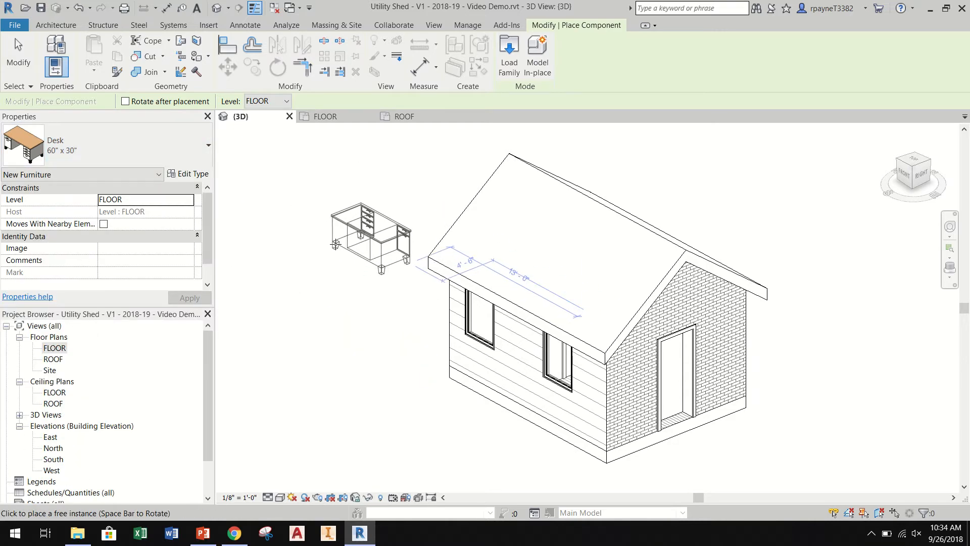
{"action": "key", "text": "Escape"}
Place three RPC deciduous trees of type Red Ash - 25' around the shed: beside the siding wall, behind the shed and beyond the brick end
{"action": "left_click", "coordinate": [149, 48]}
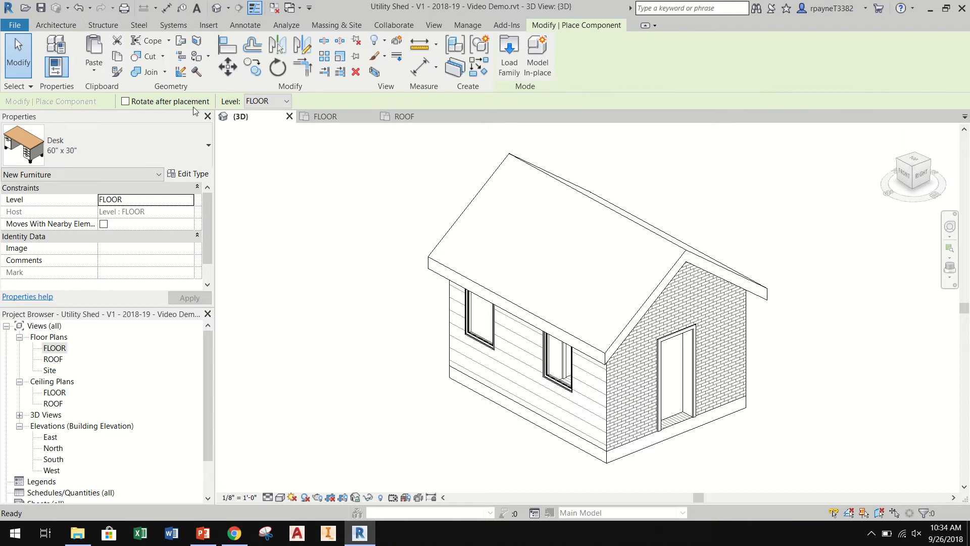
{"action": "left_click", "coordinate": [169, 132]}
{"action": "left_click_drag", "start_coordinate": [205, 237], "coordinate": [209, 290]}
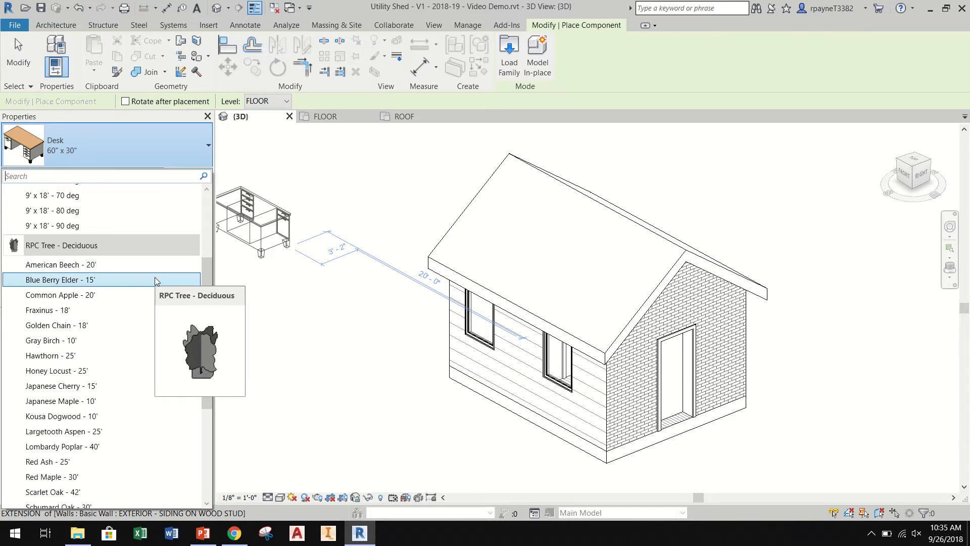
{"action": "scroll", "coordinate": [147, 307], "scroll_direction": "down", "scroll_amount": 2}
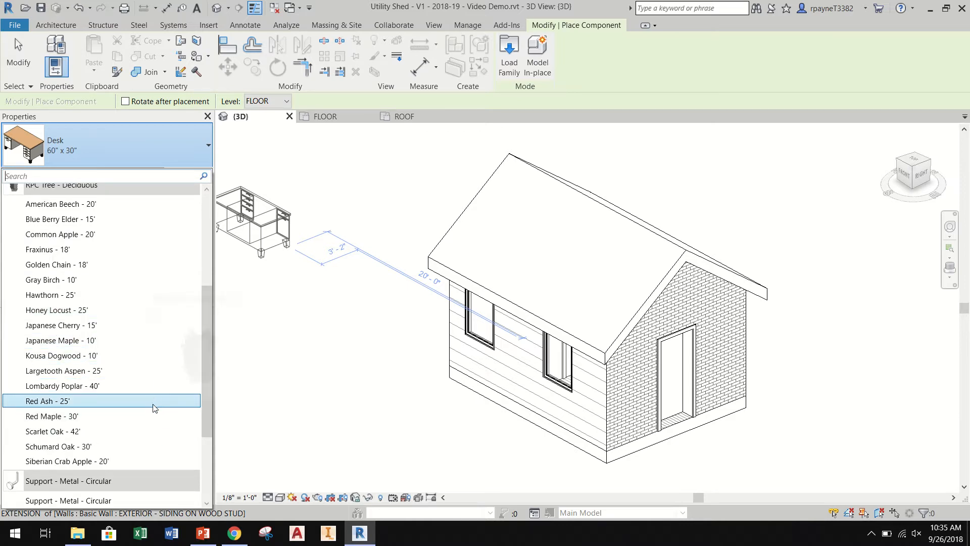
{"action": "left_click", "coordinate": [122, 400]}
{"action": "scroll", "coordinate": [382, 349], "scroll_direction": "down", "scroll_amount": 5}
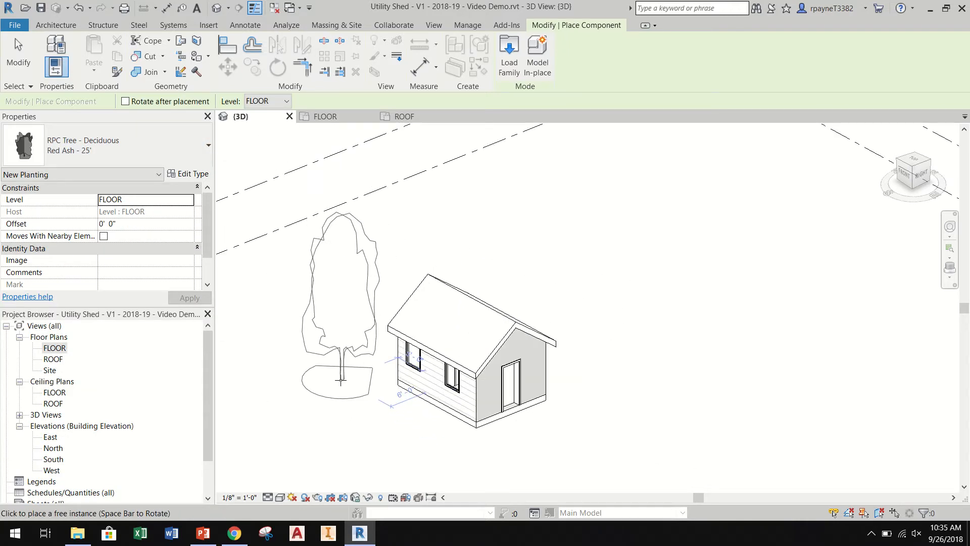
{"action": "left_click", "coordinate": [334, 379]}
{"action": "left_click", "coordinate": [484, 297]}
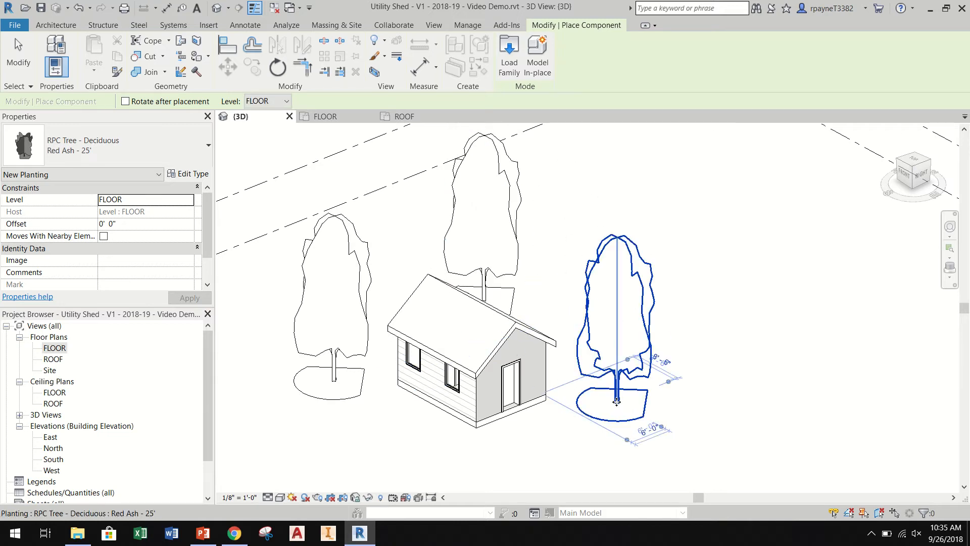
{"action": "left_click", "coordinate": [616, 402]}
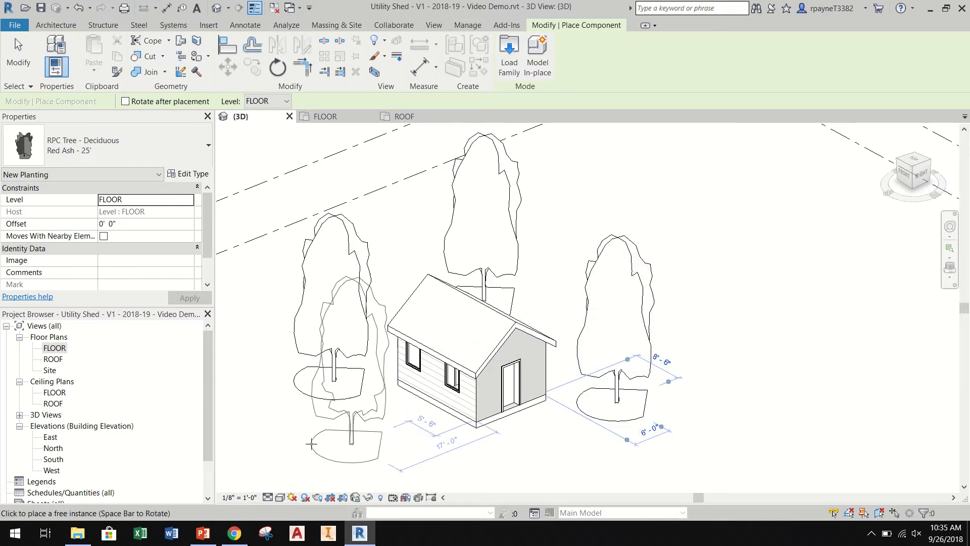
Place one Blue Berry Elder - 15' tree in front of the windowed siding wall and end component placement
{"action": "left_click", "coordinate": [149, 133]}
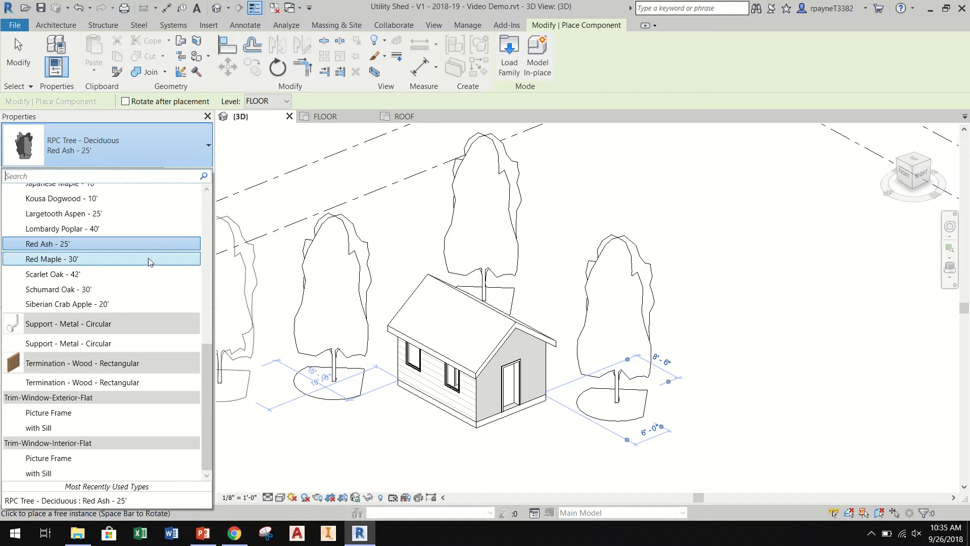
{"action": "scroll", "coordinate": [150, 268], "scroll_direction": "up", "scroll_amount": 2}
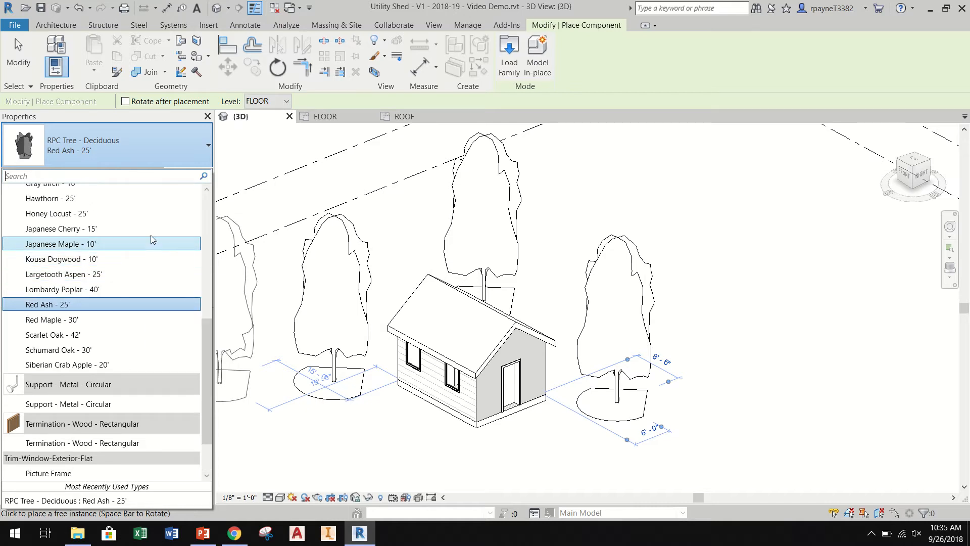
{"action": "scroll", "coordinate": [144, 250], "scroll_direction": "up", "scroll_amount": 2}
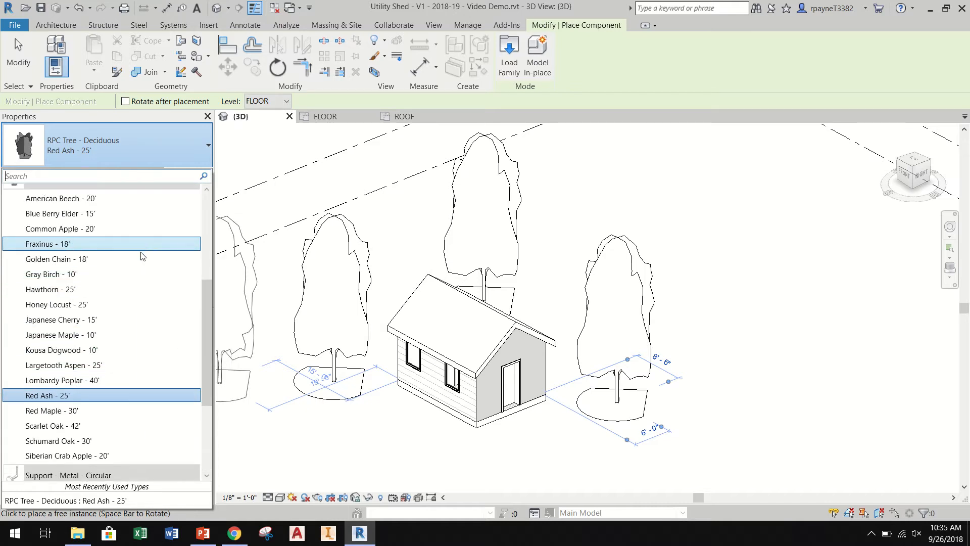
{"action": "left_click", "coordinate": [134, 213]}
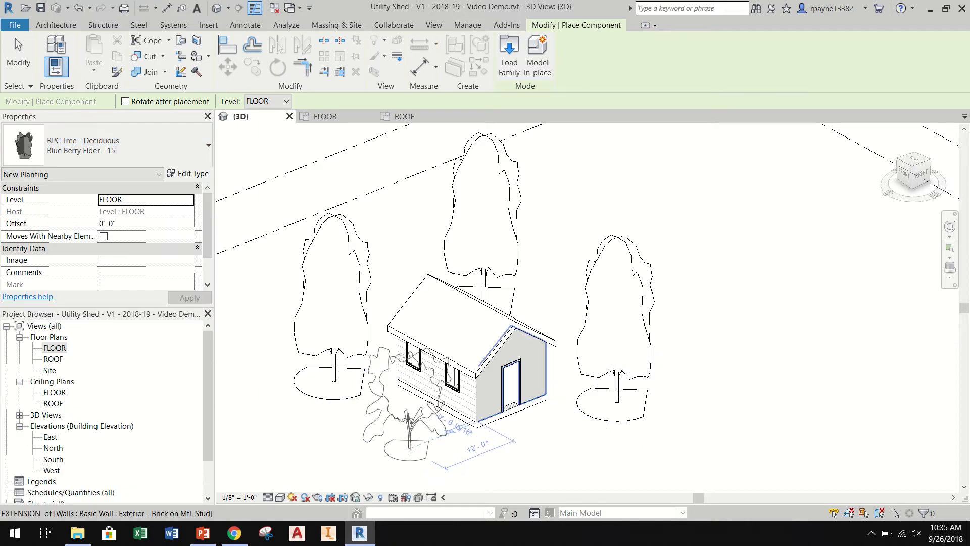
{"action": "scroll", "coordinate": [384, 446], "scroll_direction": "up", "scroll_amount": 2}
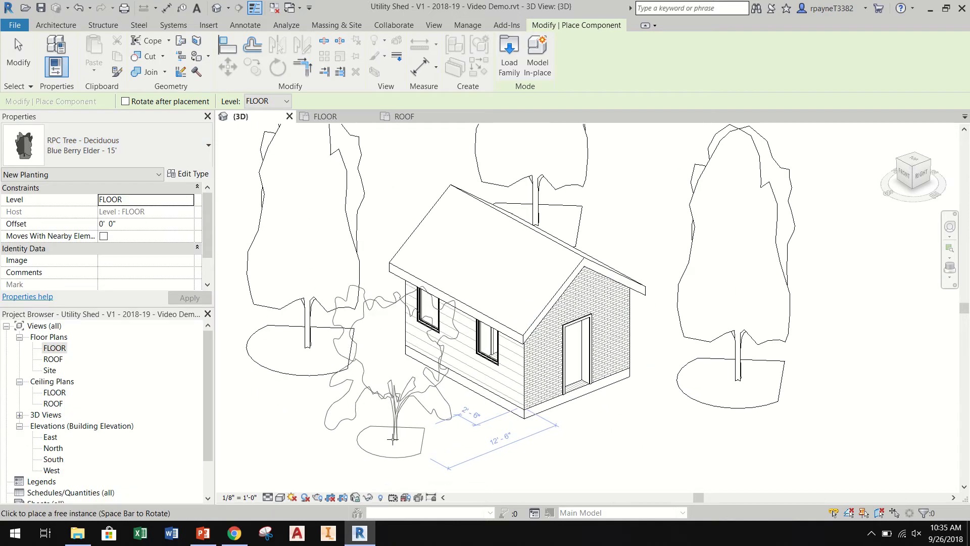
{"action": "left_click", "coordinate": [395, 438]}
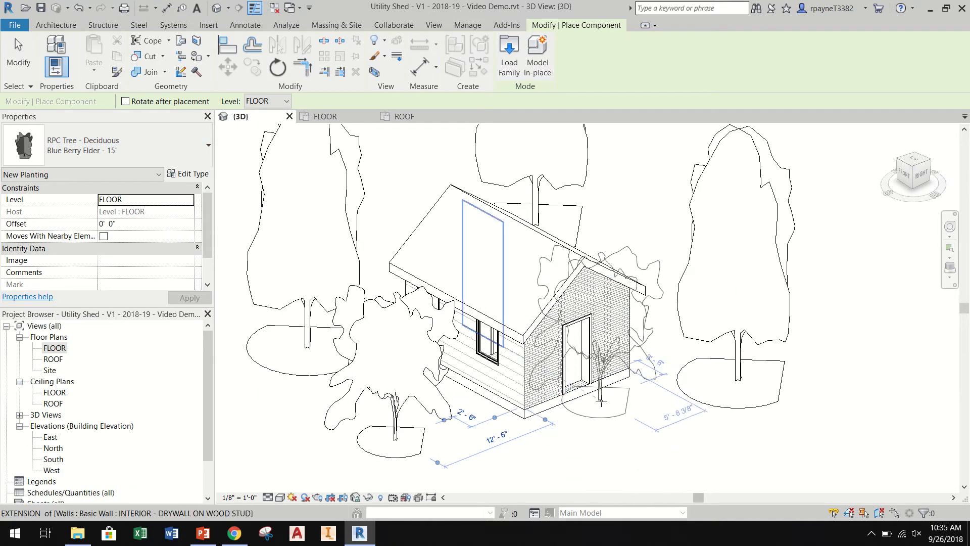
{"action": "key", "text": "Escape"}
{"action": "key", "text": "Escape"}
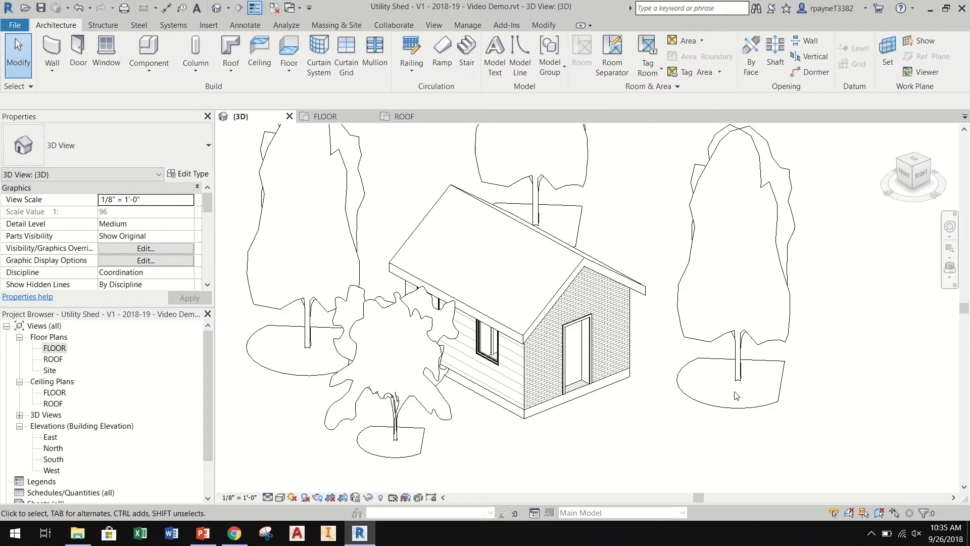
Set the 3D view's visual style to Realistic and inspect the shed and trees from another angle
{"action": "left_click", "coordinate": [280, 499]}
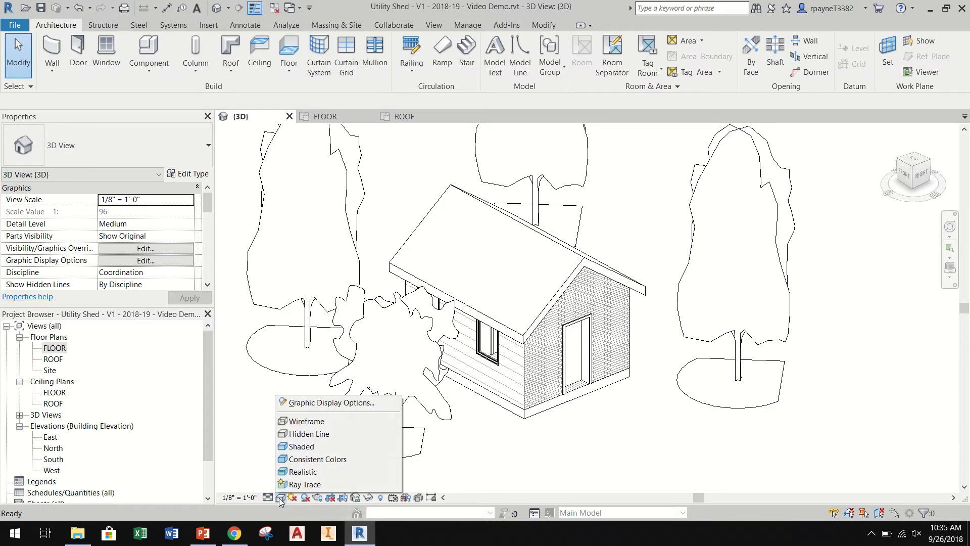
{"action": "left_click", "coordinate": [298, 475]}
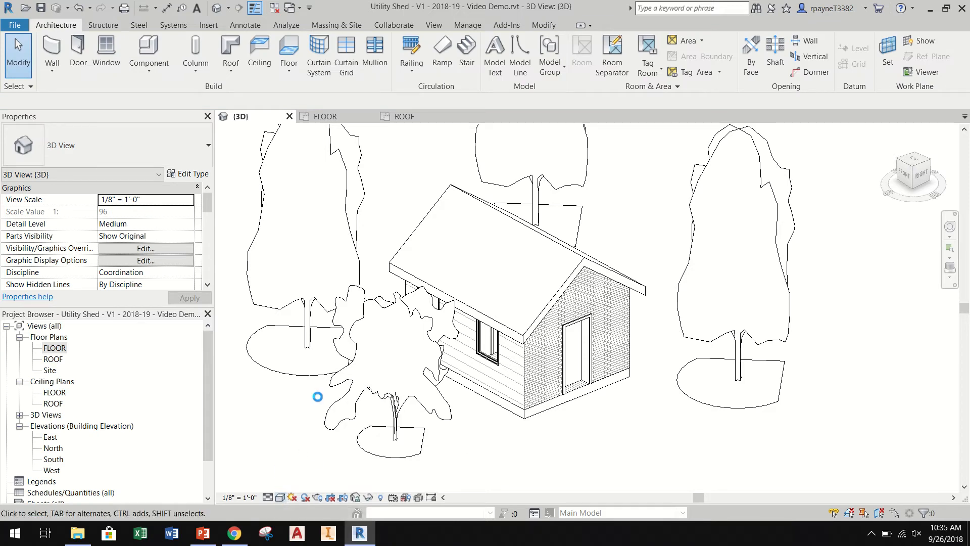
{"action": "scroll", "coordinate": [328, 399], "scroll_direction": "down", "scroll_amount": 2}
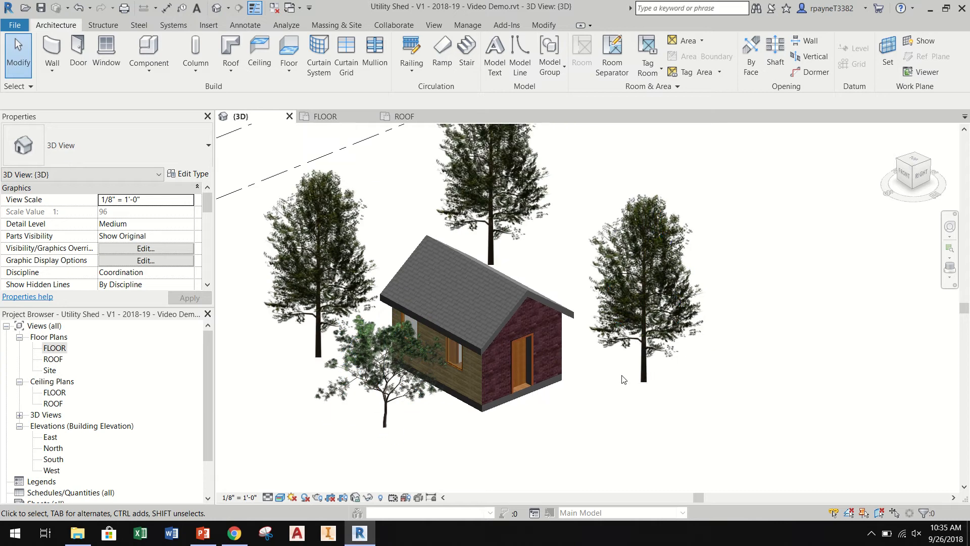
{"action": "middle_click_drag", "start_coordinate": [625, 463], "coordinate": [621, 364], "text": "shift"}
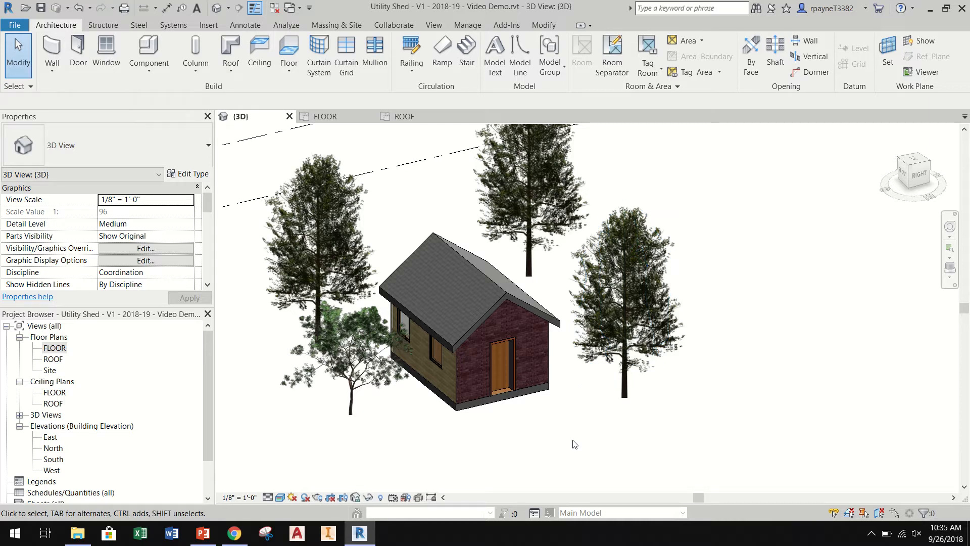
{"action": "middle_click_drag", "start_coordinate": [586, 436], "coordinate": [671, 474]}
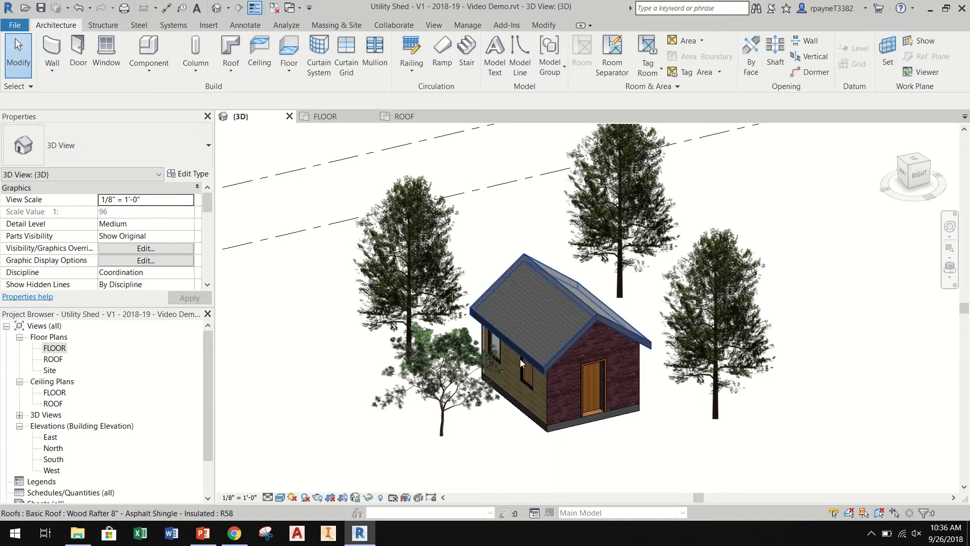
Open the FLOOR floor plan view
{"action": "left_click_drag", "start_coordinate": [208, 392], "coordinate": [210, 422]}
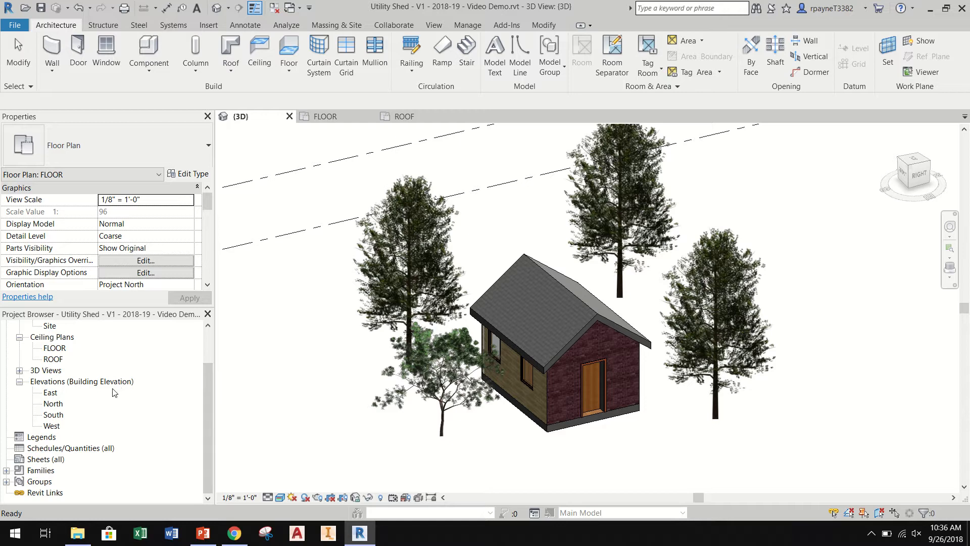
{"action": "scroll", "coordinate": [101, 386], "scroll_direction": "up", "scroll_amount": 2}
{"action": "double_click", "coordinate": [49, 348]}
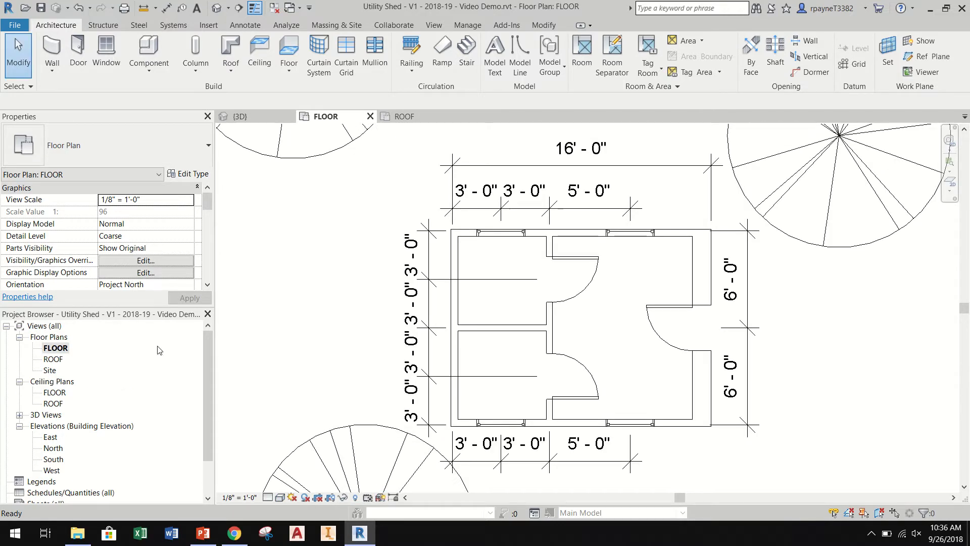
Hide only the Red Ash tree at the shed's lower-left corner in this floor plan view
{"action": "scroll", "coordinate": [332, 305], "scroll_direction": "down", "scroll_amount": 2}
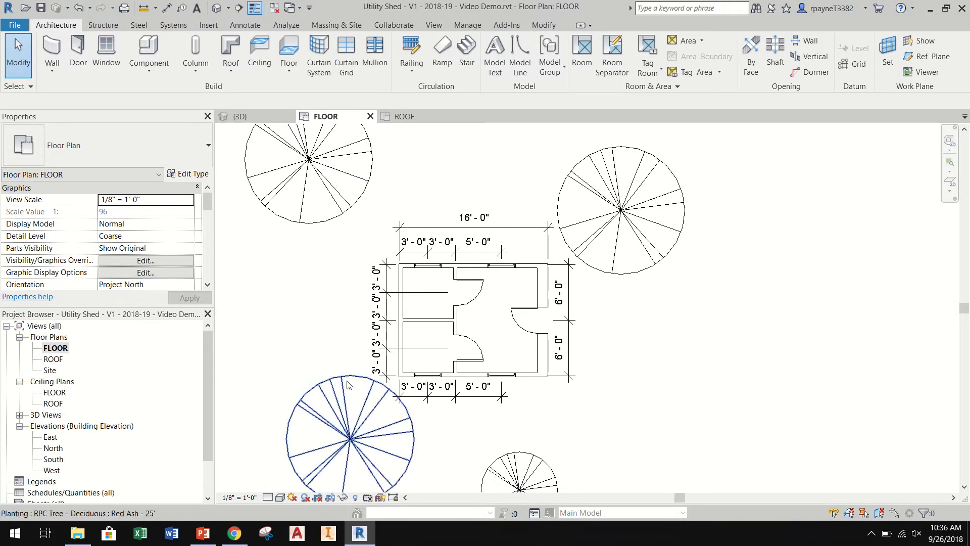
{"action": "scroll", "coordinate": [347, 384], "scroll_direction": "up", "scroll_amount": 3}
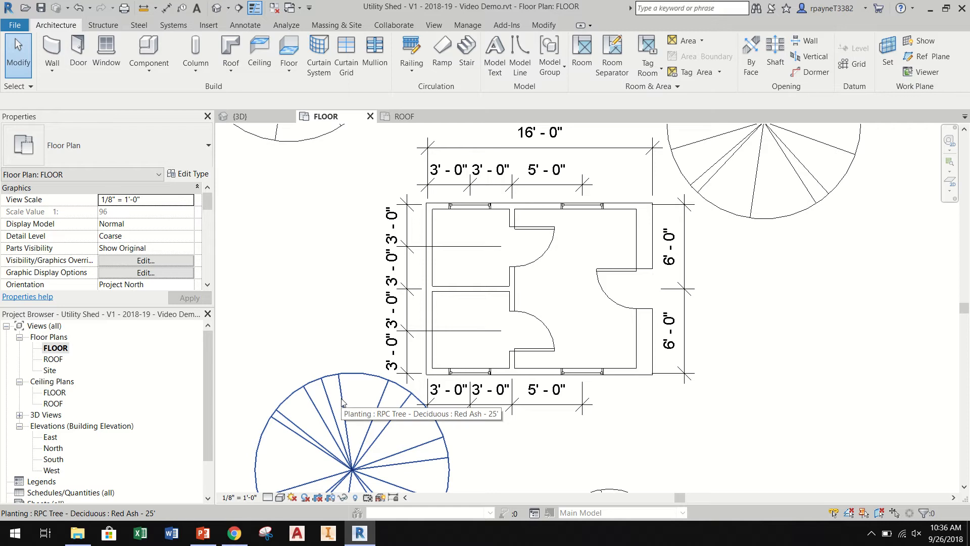
{"action": "left_click", "coordinate": [341, 402]}
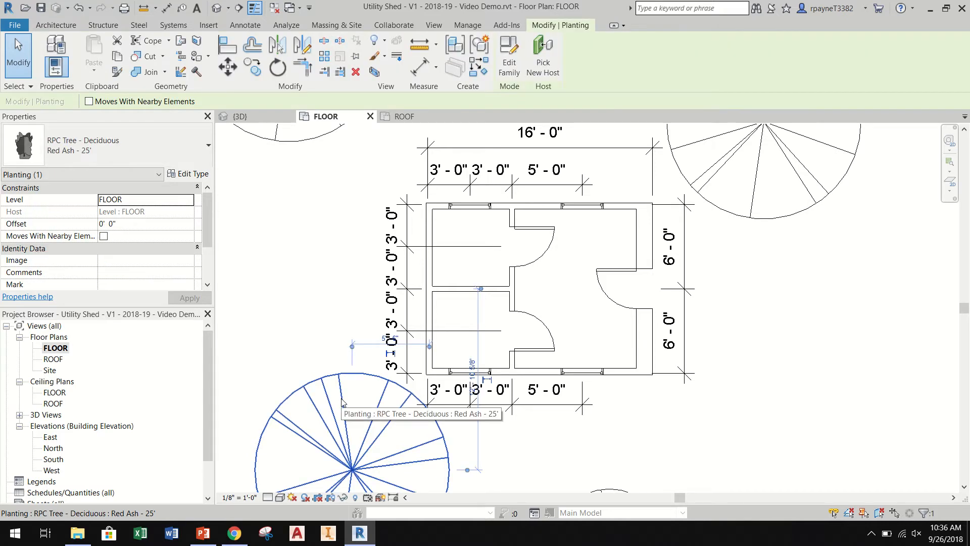
{"action": "right_click", "coordinate": [337, 443]}
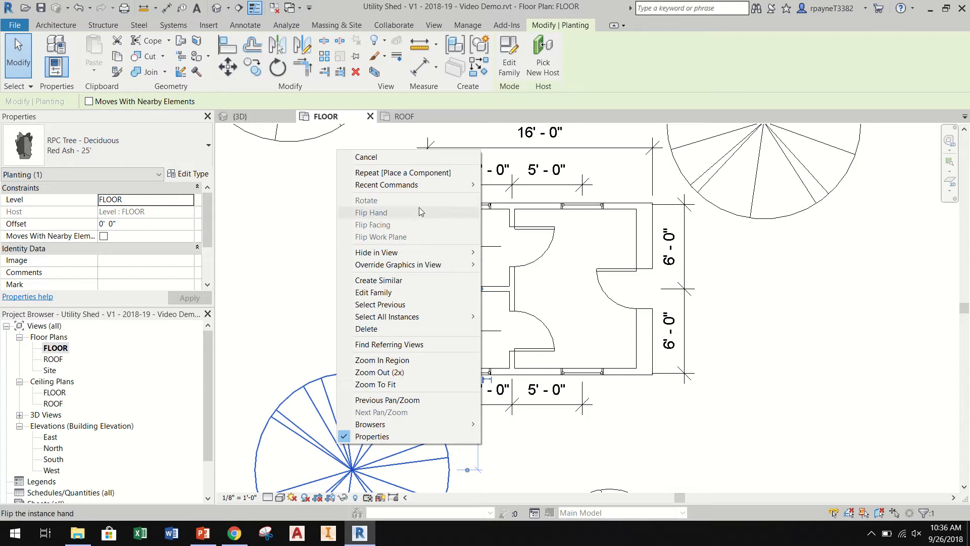
{"action": "mouse_move", "coordinate": [419, 252]}
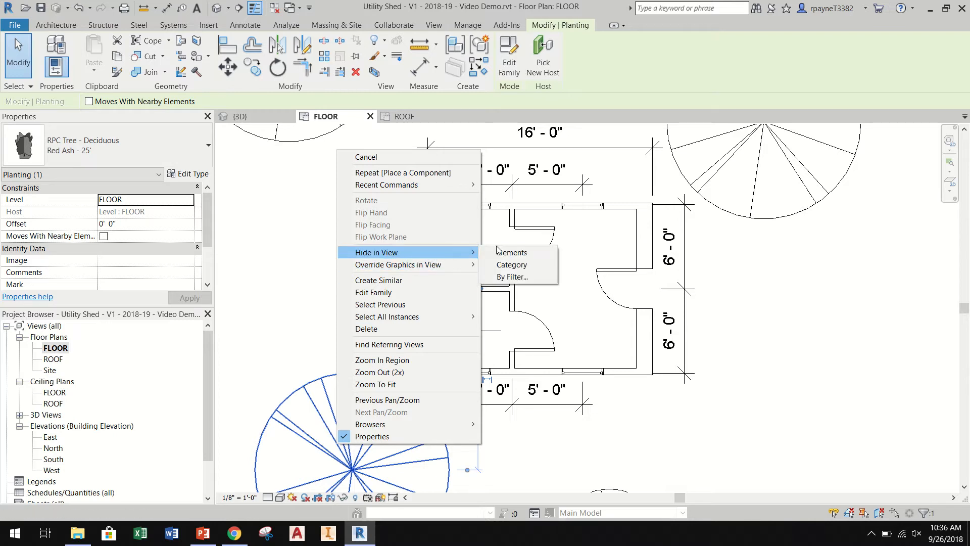
{"action": "left_click", "coordinate": [496, 253]}
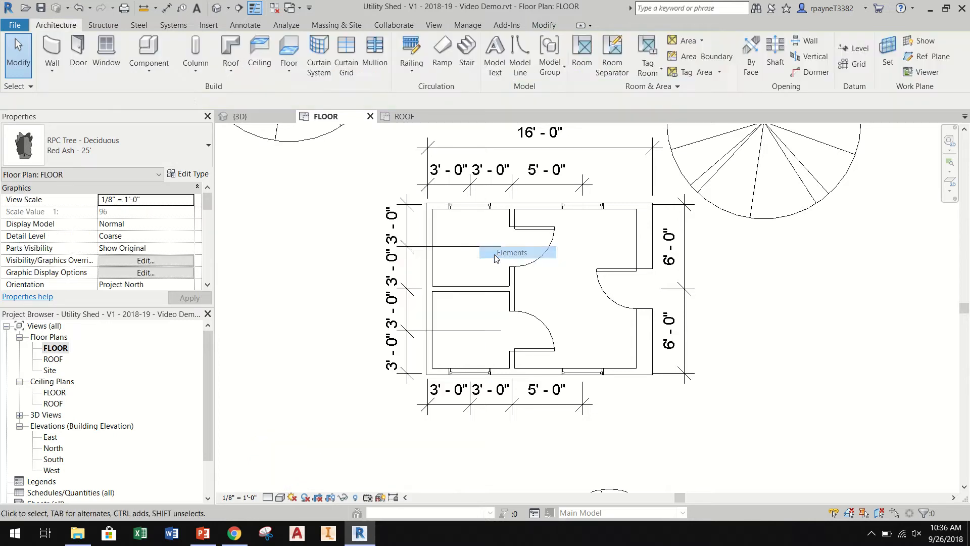
Hide the entire planting category in the floor plan view, using the tree beyond the shed's upper-right corner
{"action": "right_click", "coordinate": [792, 161]}
{"action": "mouse_move", "coordinate": [859, 261]}
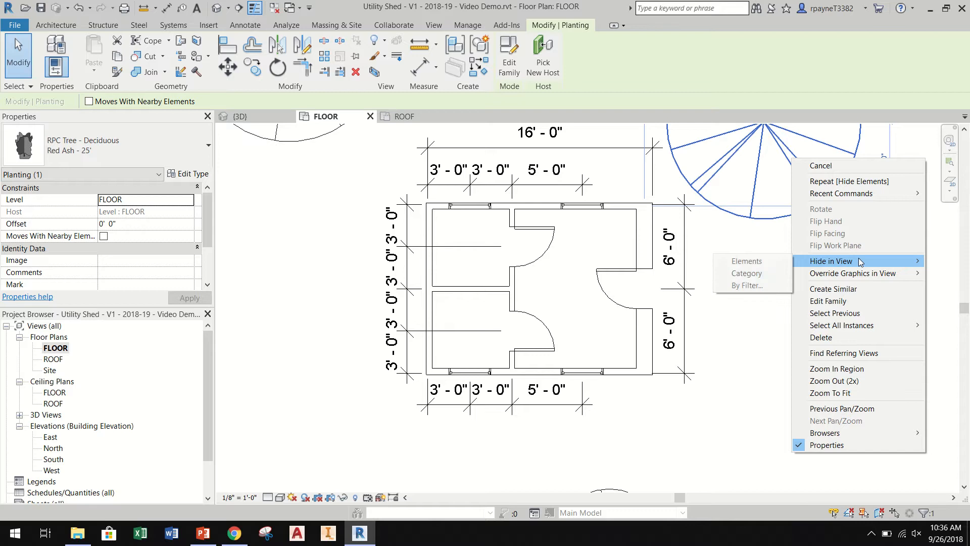
{"action": "left_click", "coordinate": [749, 276]}
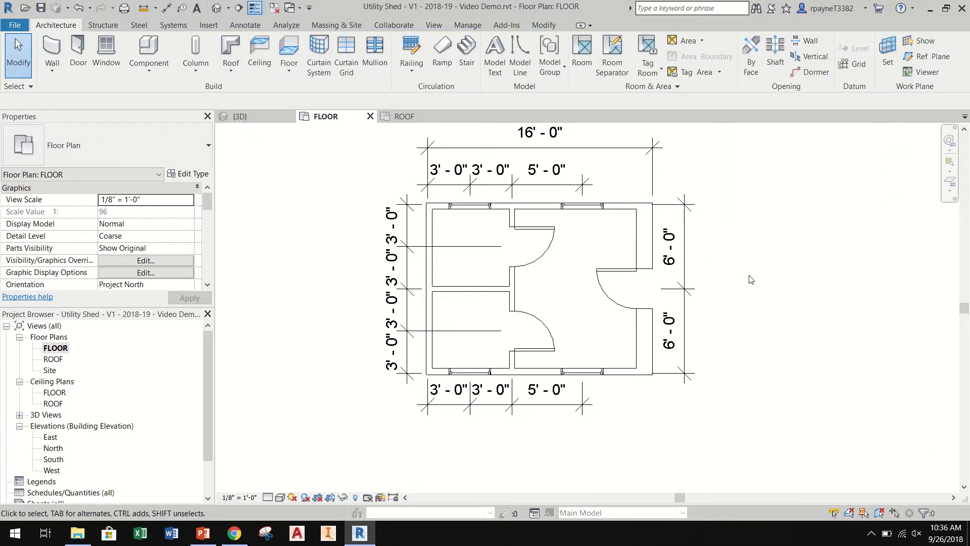
{"action": "scroll", "coordinate": [725, 321], "scroll_direction": "down", "scroll_amount": 2}
{"action": "scroll", "coordinate": [719, 329], "scroll_direction": "up", "scroll_amount": 2}
{"action": "scroll", "coordinate": [714, 318], "scroll_direction": "down", "scroll_amount": 2}
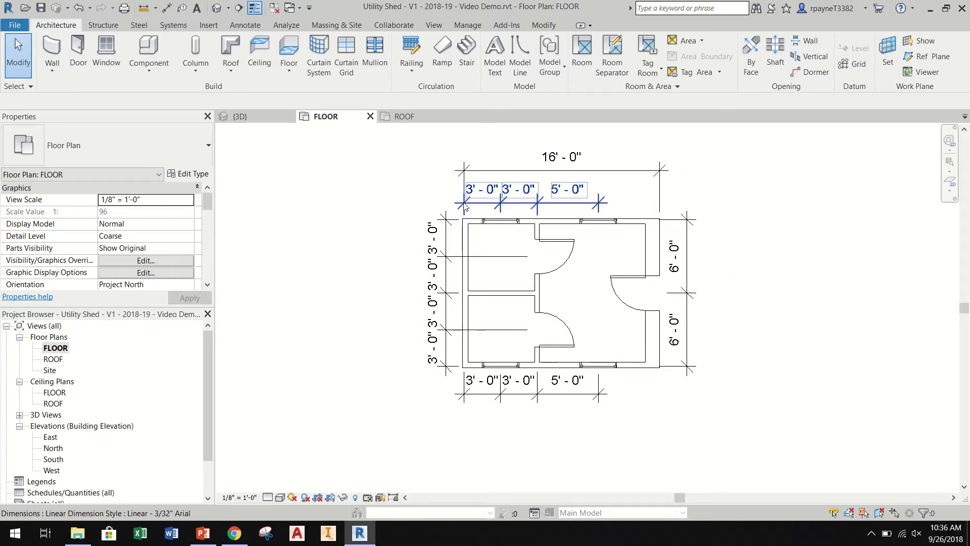
{"action": "scroll", "coordinate": [464, 206], "scroll_direction": "up", "scroll_amount": 2}
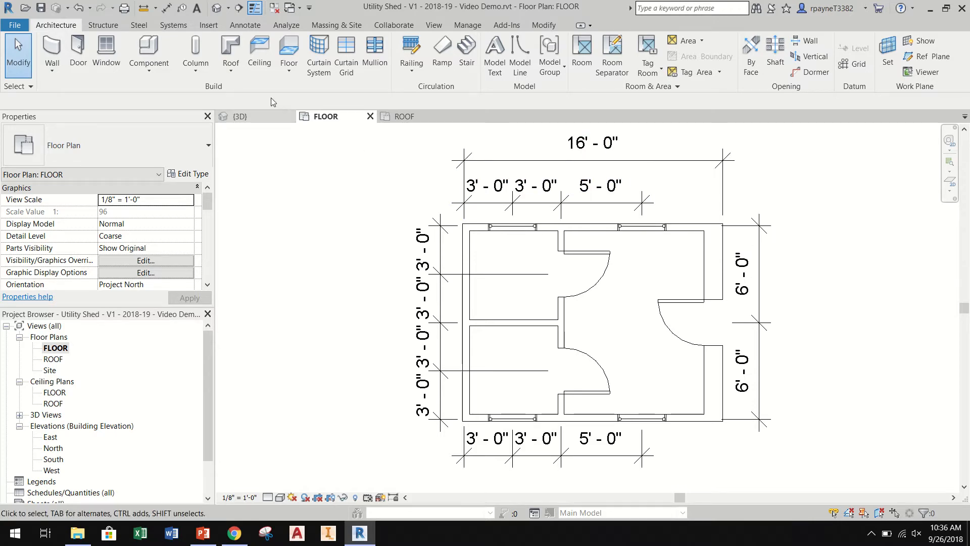
Place an aligned dimension from the upper-right window's centre to the brick end wall, in line with the existing upper dimension string
{"action": "left_click", "coordinate": [167, 7]}
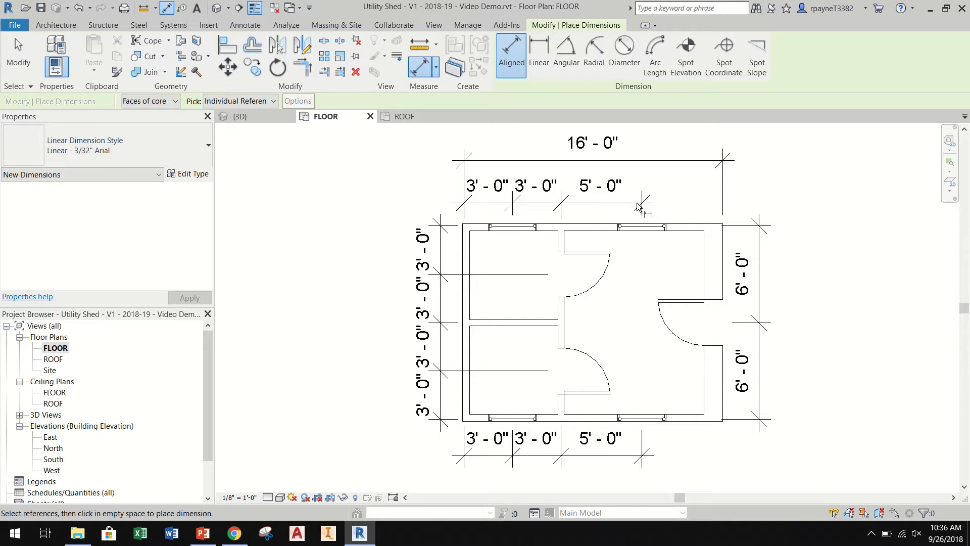
{"action": "left_click", "coordinate": [641, 228]}
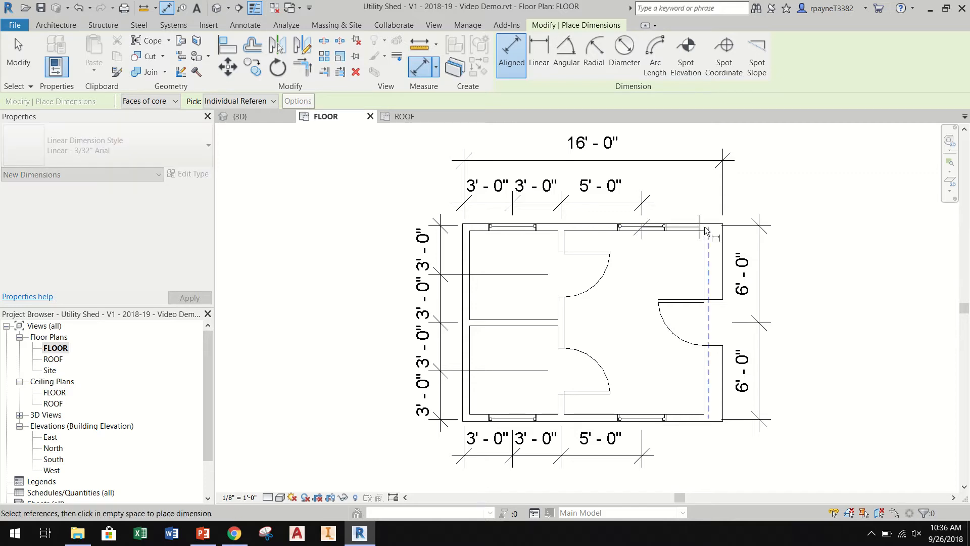
{"action": "scroll", "coordinate": [720, 232], "scroll_direction": "up", "scroll_amount": 5}
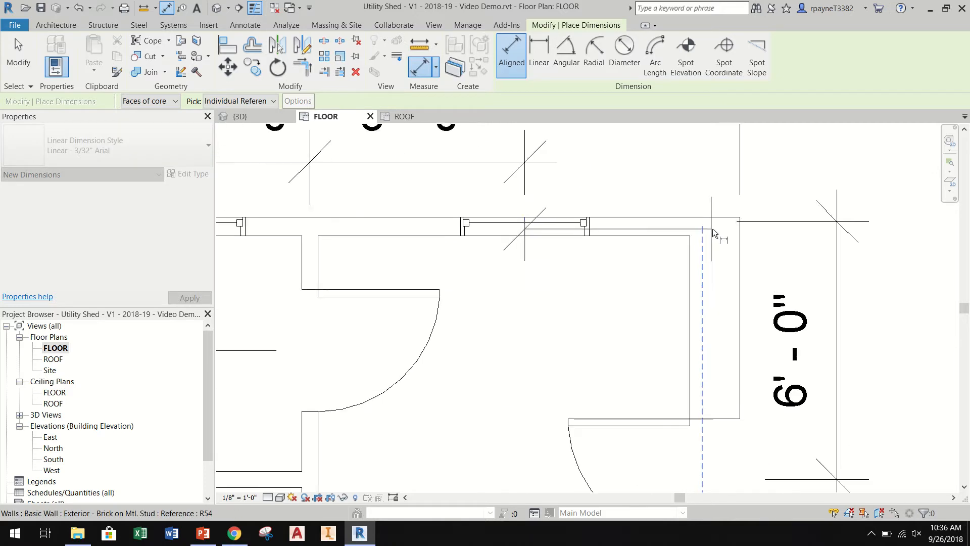
{"action": "left_click", "coordinate": [746, 203]}
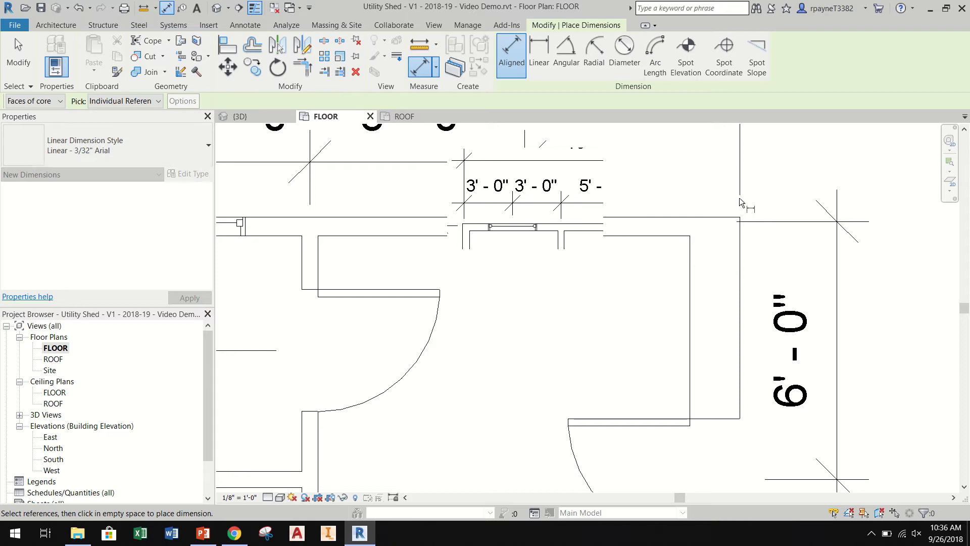
{"action": "scroll", "coordinate": [475, 289], "scroll_direction": "down", "scroll_amount": 5}
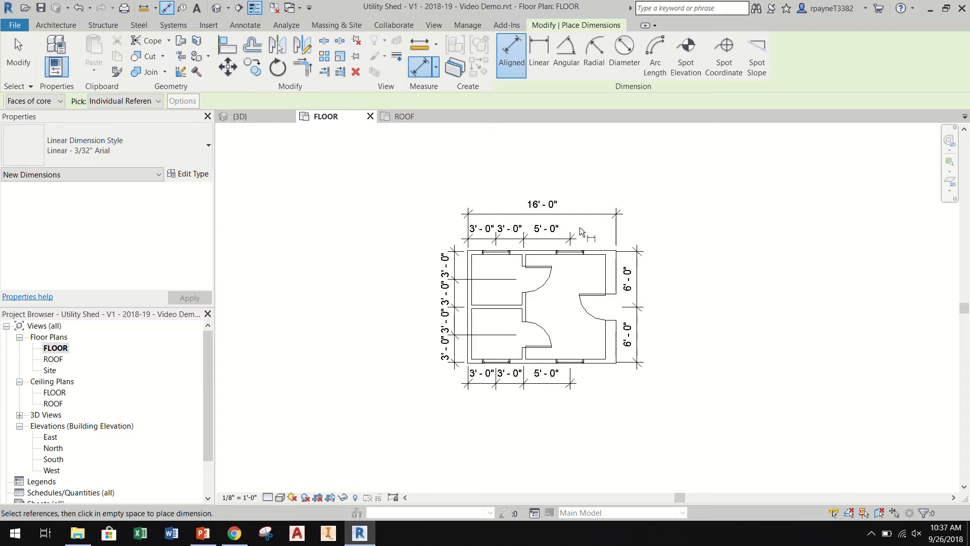
{"action": "left_click", "coordinate": [563, 273]}
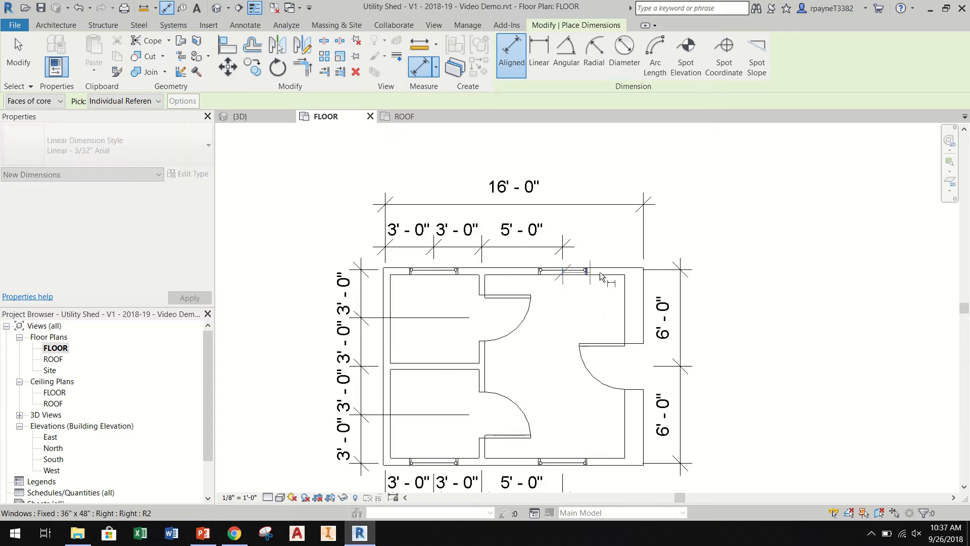
{"action": "left_click", "coordinate": [637, 277]}
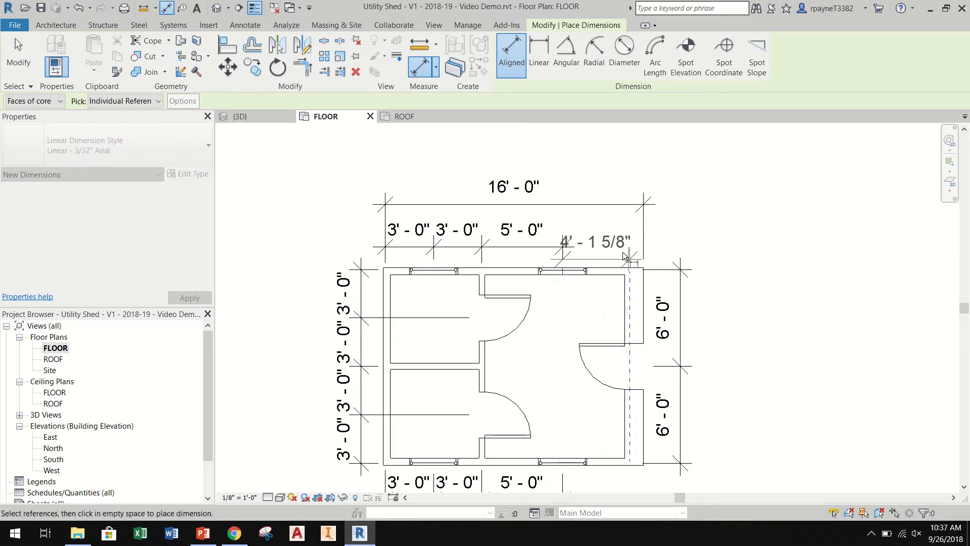
{"action": "left_click", "coordinate": [636, 248]}
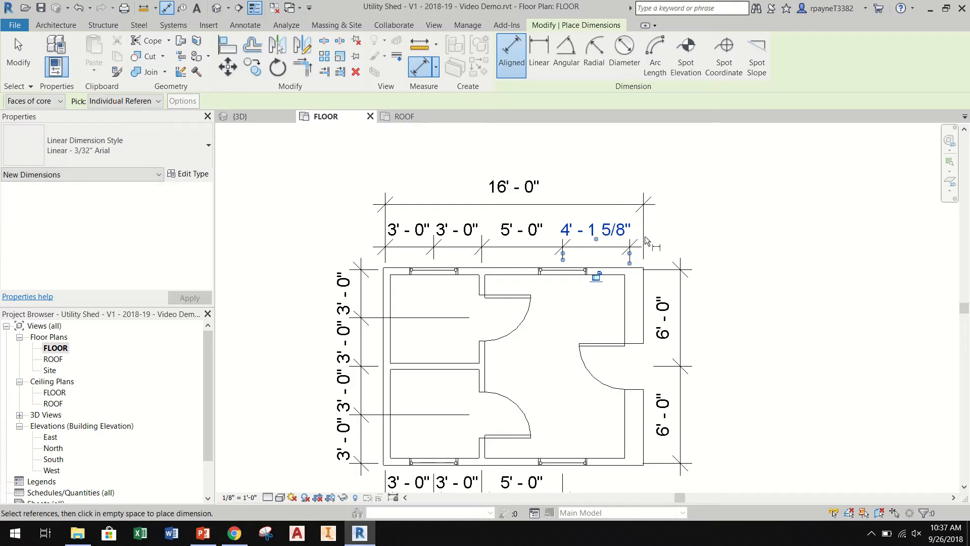
{"action": "key", "text": "Escape"}
{"action": "key", "text": "Escape"}
Move the new window dimension's witness line from the wall core to the outer face of the brick end wall
{"action": "left_click", "coordinate": [633, 253]}
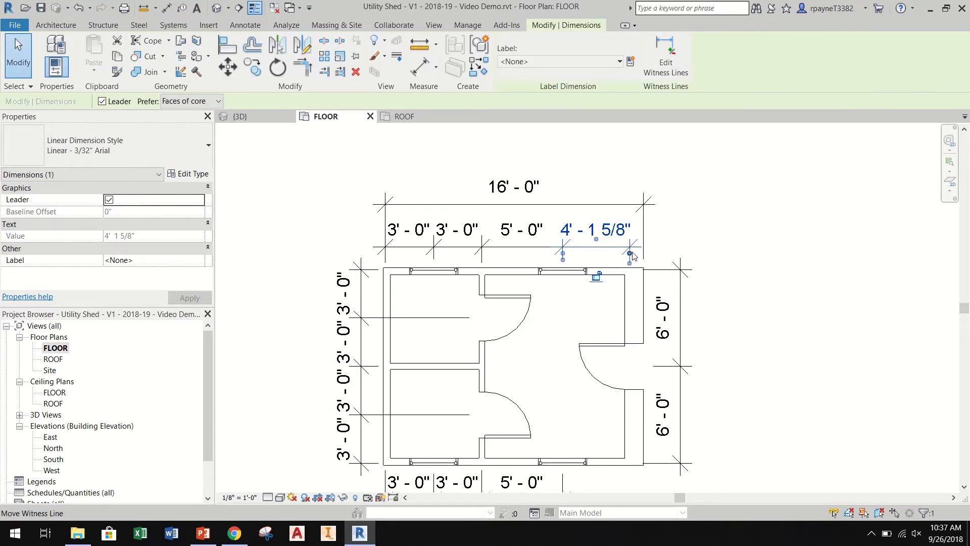
{"action": "left_click_drag", "start_coordinate": [630, 254], "coordinate": [627, 258]}
{"action": "key", "text": "Escape"}
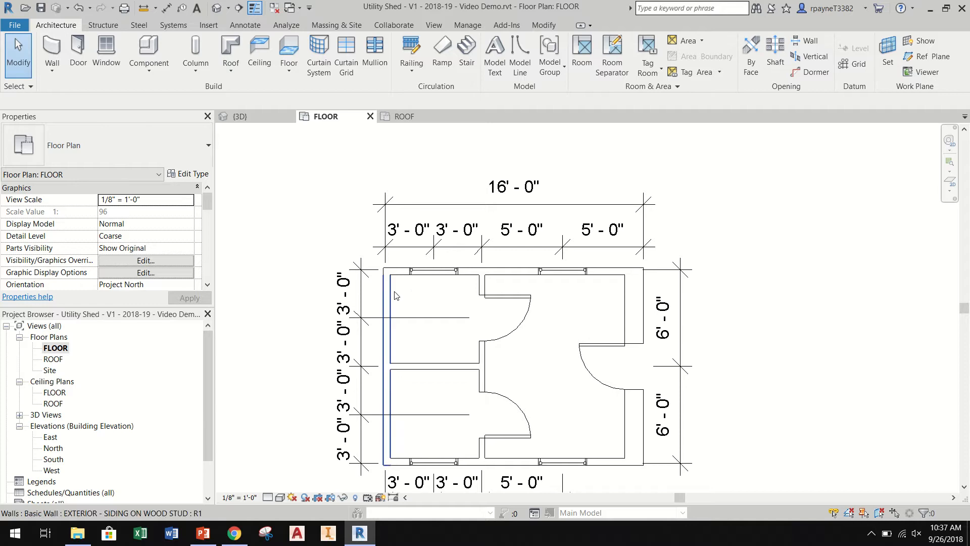
Move the overall 16'-0" dimension farther from the plan and place an aligned dimension from the siding end wall to the interior partition's centre
{"action": "left_click", "coordinate": [509, 206]}
{"action": "left_click_drag", "start_coordinate": [509, 206], "coordinate": [513, 168]}
{"action": "left_click", "coordinate": [165, 8]}
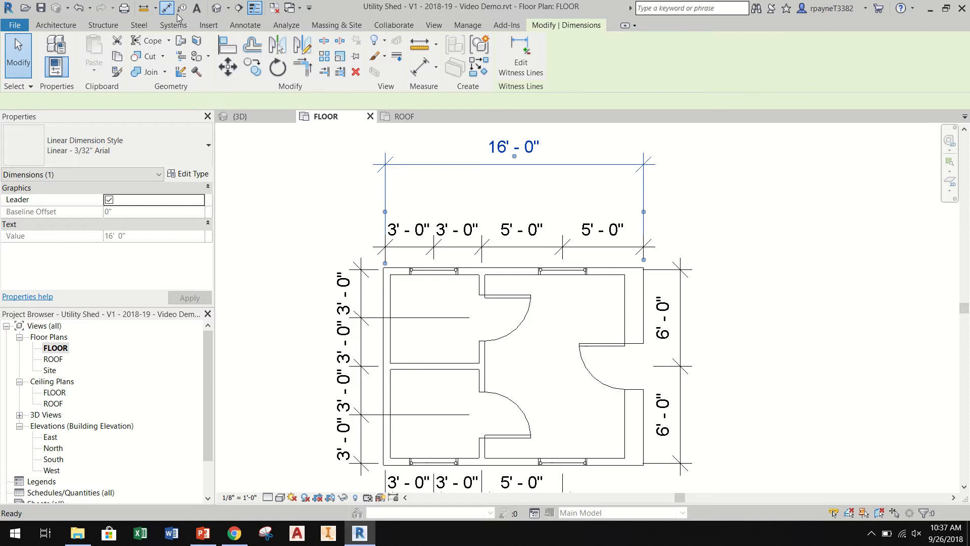
{"action": "left_click", "coordinate": [386, 280]}
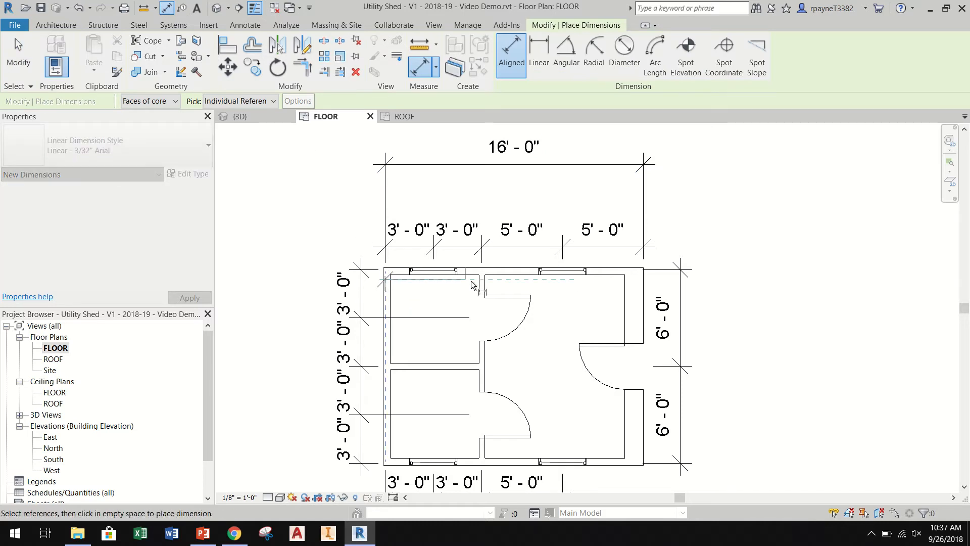
{"action": "scroll", "coordinate": [483, 287], "scroll_direction": "up", "scroll_amount": 3}
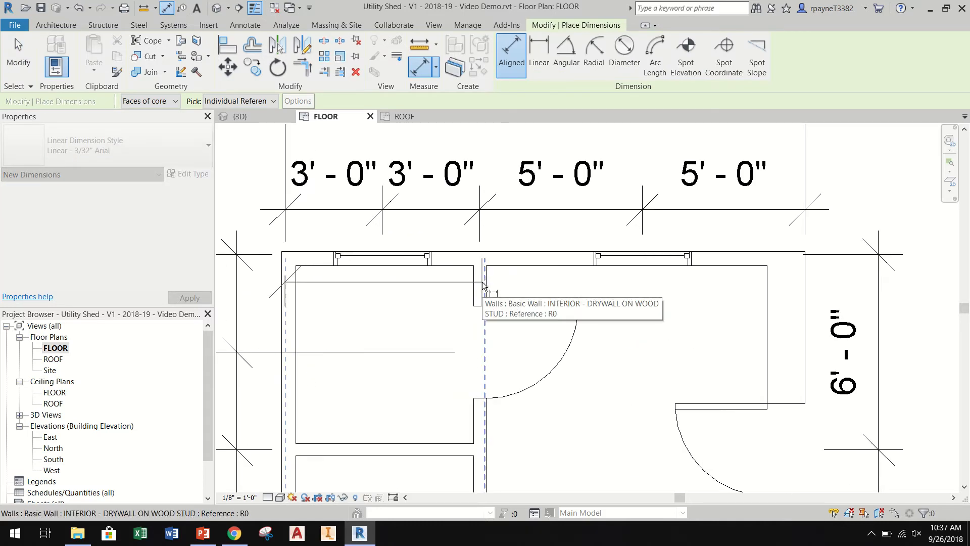
{"action": "scroll", "coordinate": [483, 287], "scroll_direction": "up", "scroll_amount": 2}
{"action": "left_click", "coordinate": [482, 283]}
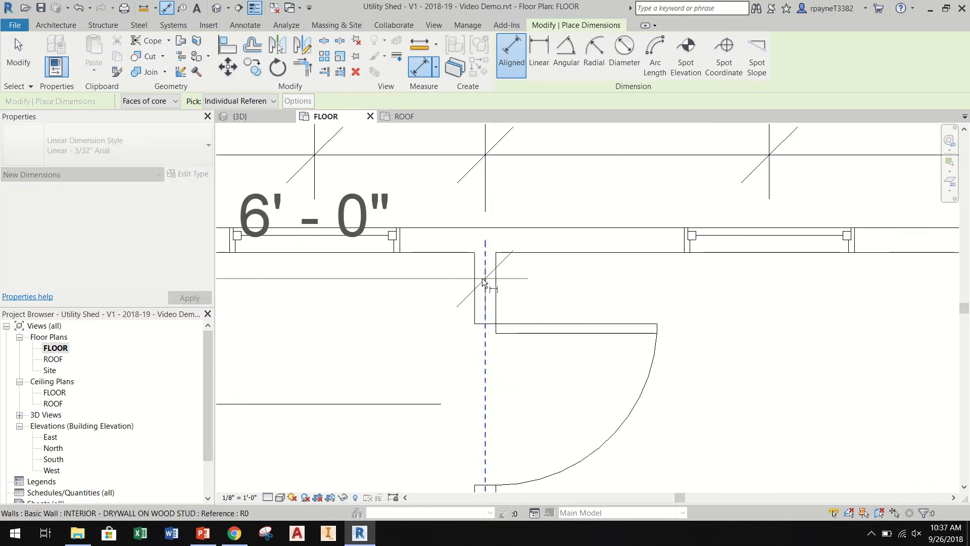
{"action": "scroll", "coordinate": [479, 247], "scroll_direction": "down", "scroll_amount": 4}
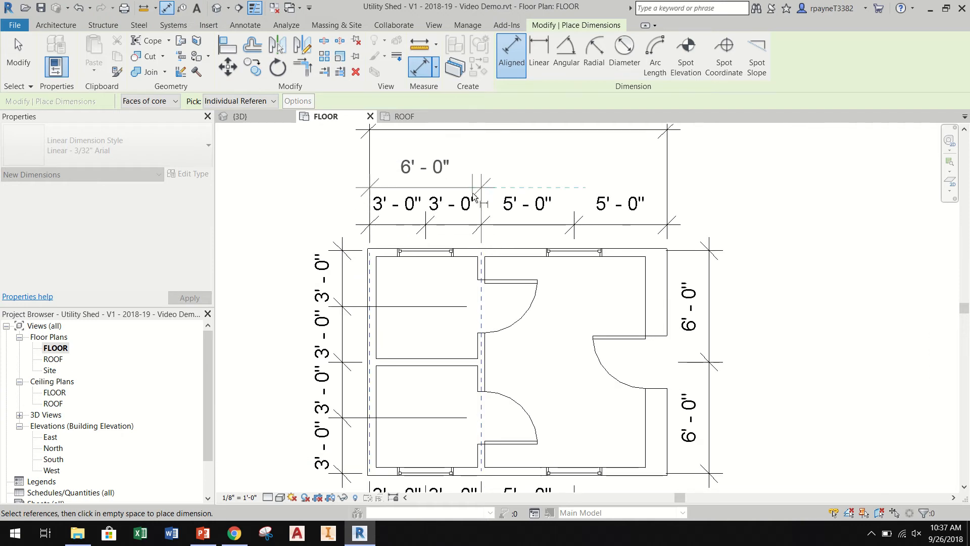
{"action": "left_click", "coordinate": [478, 186]}
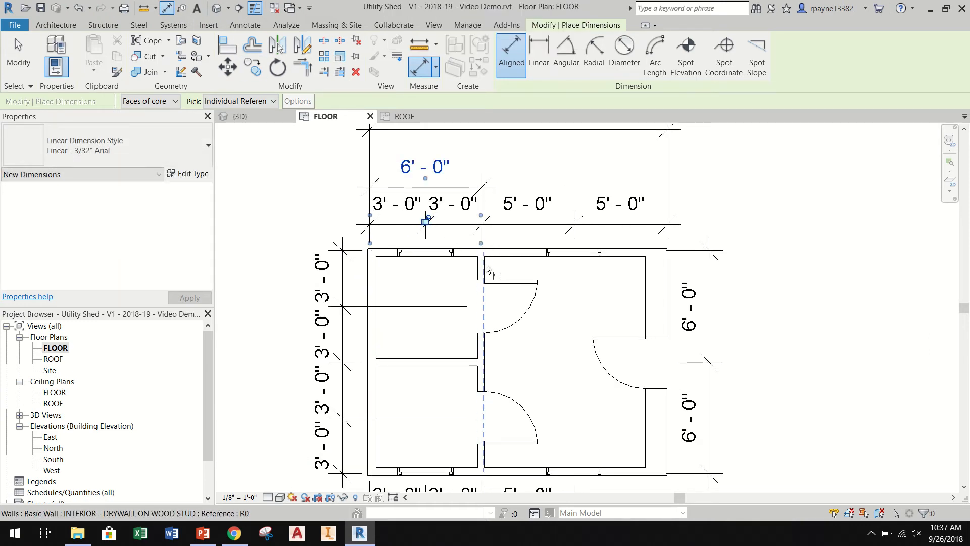
Place an aligned dimension from the interior partition's centre to the brick end wall, in line with the partition dimension beside it
{"action": "scroll", "coordinate": [480, 268], "scroll_direction": "up", "scroll_amount": 3}
{"action": "scroll", "coordinate": [480, 269], "scroll_direction": "up", "scroll_amount": 2}
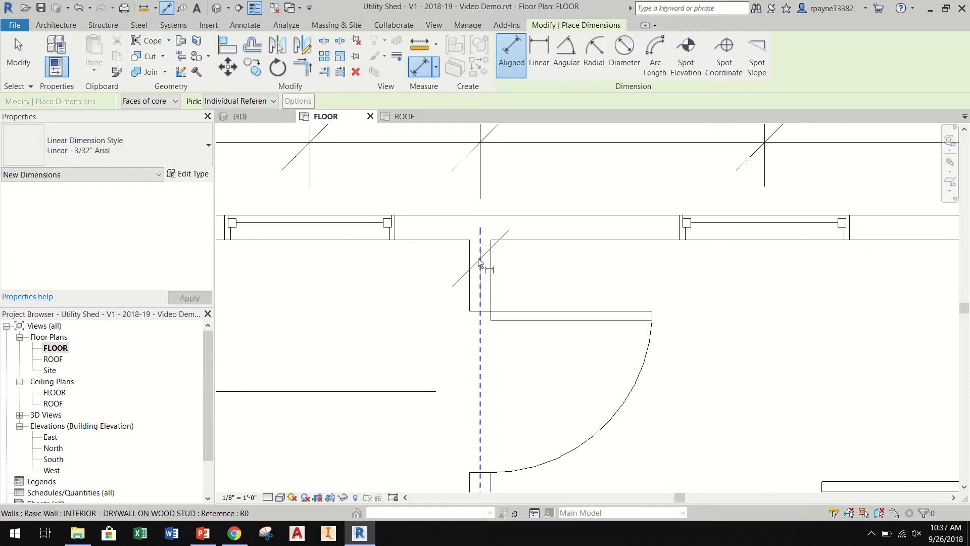
{"action": "left_click", "coordinate": [478, 262]}
{"action": "scroll", "coordinate": [478, 268], "scroll_direction": "down", "scroll_amount": 3}
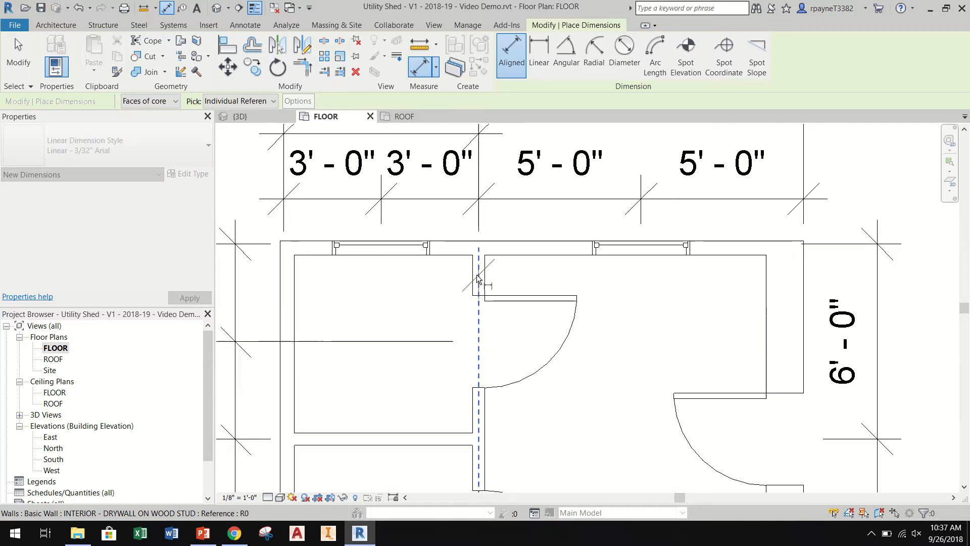
{"action": "left_click", "coordinate": [792, 270]}
{"action": "scroll", "coordinate": [791, 270], "scroll_direction": "down", "scroll_amount": 3}
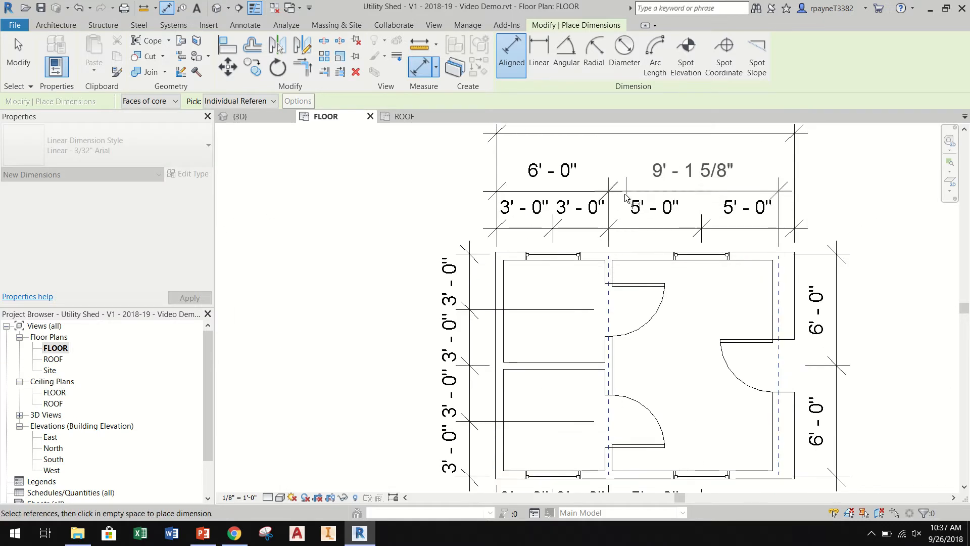
{"action": "left_click", "coordinate": [610, 195]}
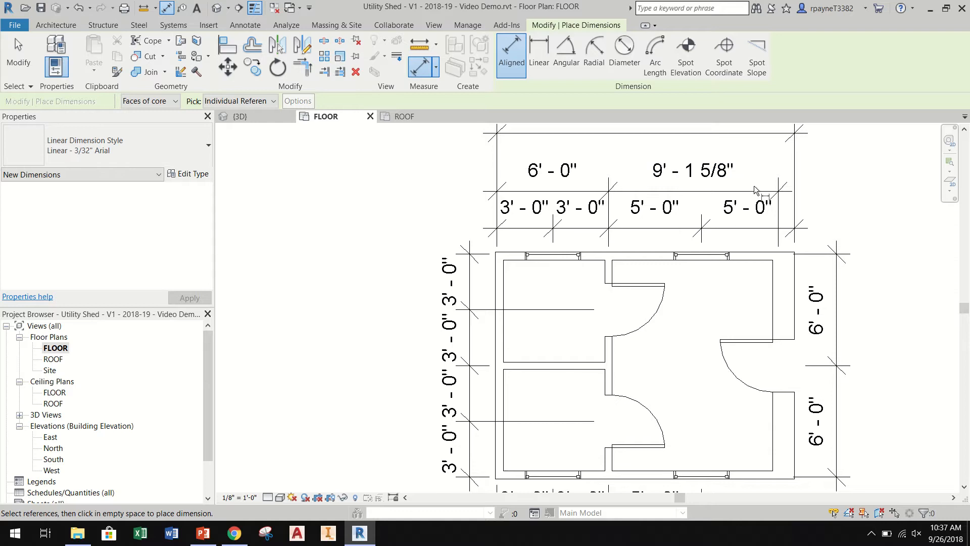
{"action": "key", "text": "Escape"}
{"action": "key", "text": "Escape"}
Move the partition-to-brick-wall dimension's end witness line out to the brick wall's outer face
{"action": "left_click", "coordinate": [777, 199]}
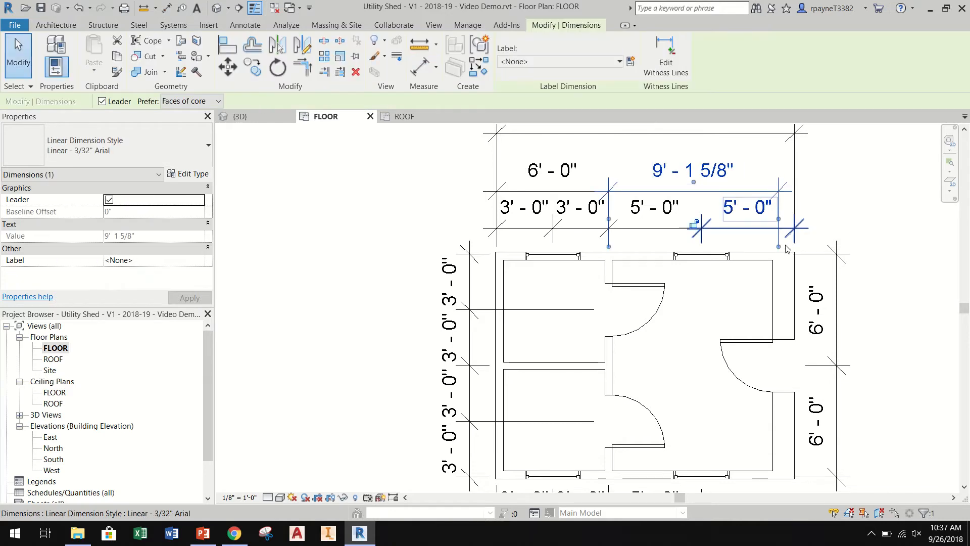
{"action": "left_click_drag", "start_coordinate": [779, 225], "coordinate": [776, 225]}
{"action": "key", "text": "Escape"}
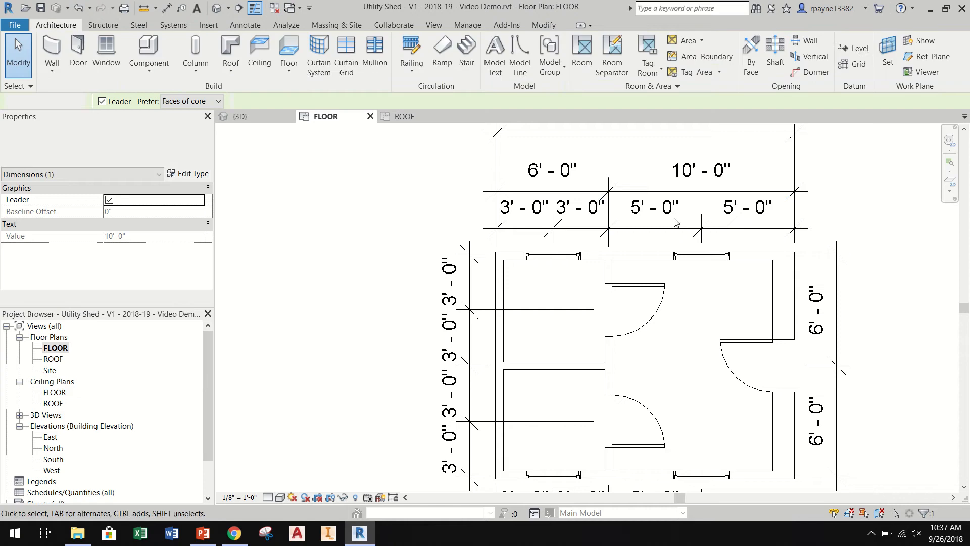
Move the overall 16'-0" dimension closer to the partition dimensions so the three upper rows are evenly spaced
{"action": "scroll", "coordinate": [644, 229], "scroll_direction": "down", "scroll_amount": 1}
{"action": "scroll", "coordinate": [644, 228], "scroll_direction": "down", "scroll_amount": 1}
{"action": "left_click", "coordinate": [535, 161]}
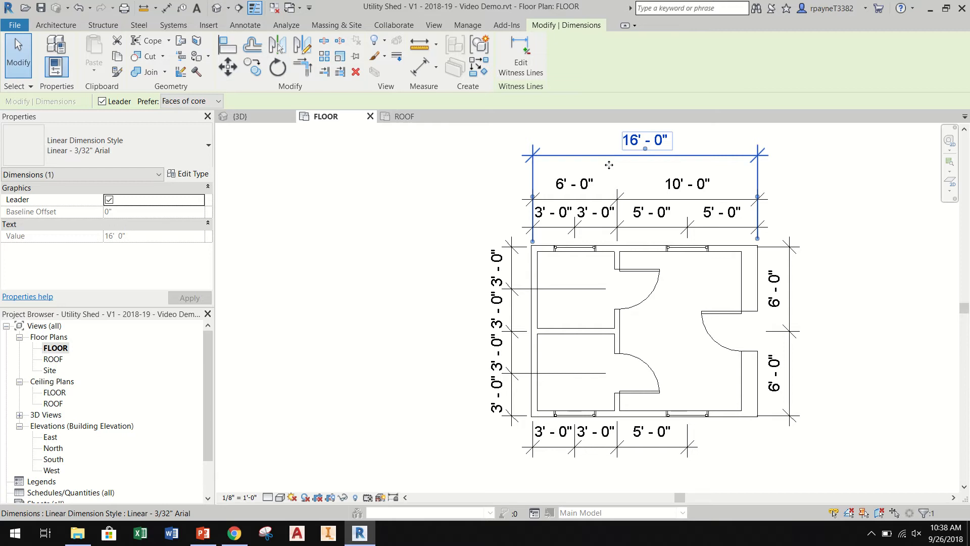
{"action": "left_click_drag", "start_coordinate": [609, 165], "coordinate": [609, 180]}
{"action": "key", "text": "Escape"}
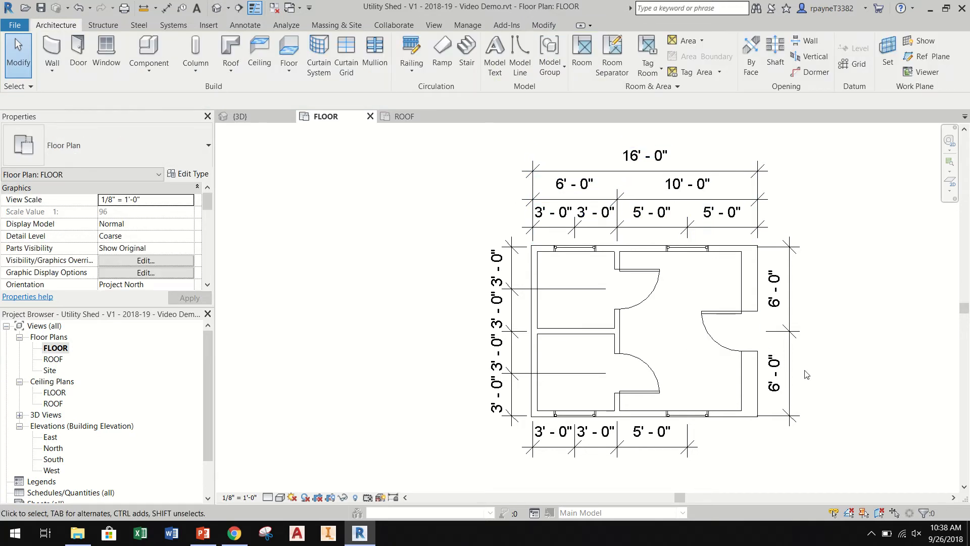
Move the string of four 3'-0" dimensions from outside the siding end wall to inside the two small rooms
{"action": "left_click", "coordinate": [517, 285]}
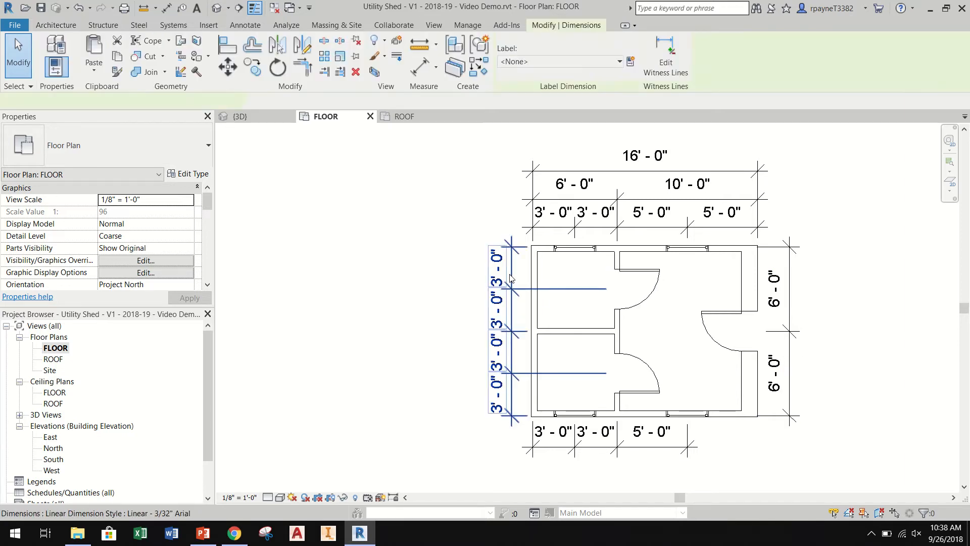
{"action": "left_click", "coordinate": [513, 321]}
{"action": "left_click", "coordinate": [603, 122]}
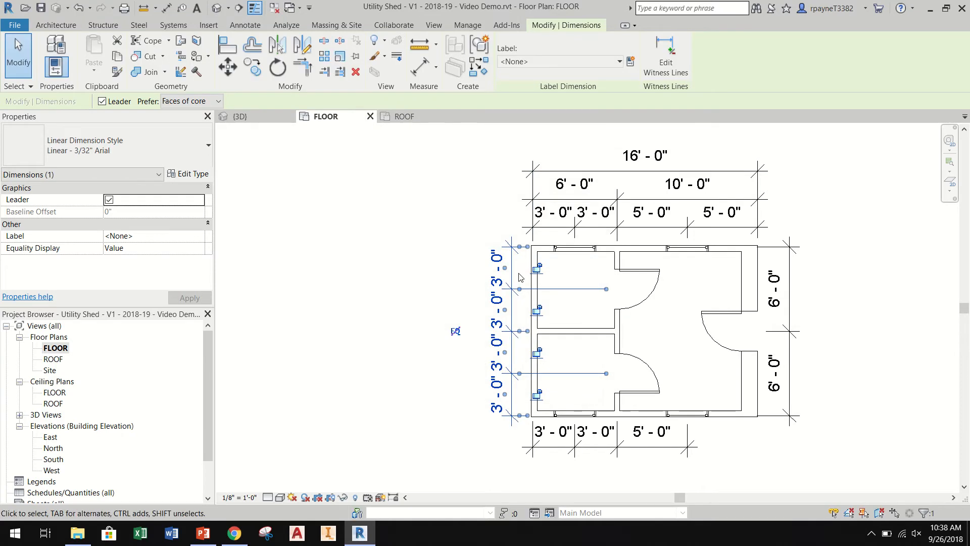
{"action": "left_click_drag", "start_coordinate": [510, 324], "coordinate": [596, 310]}
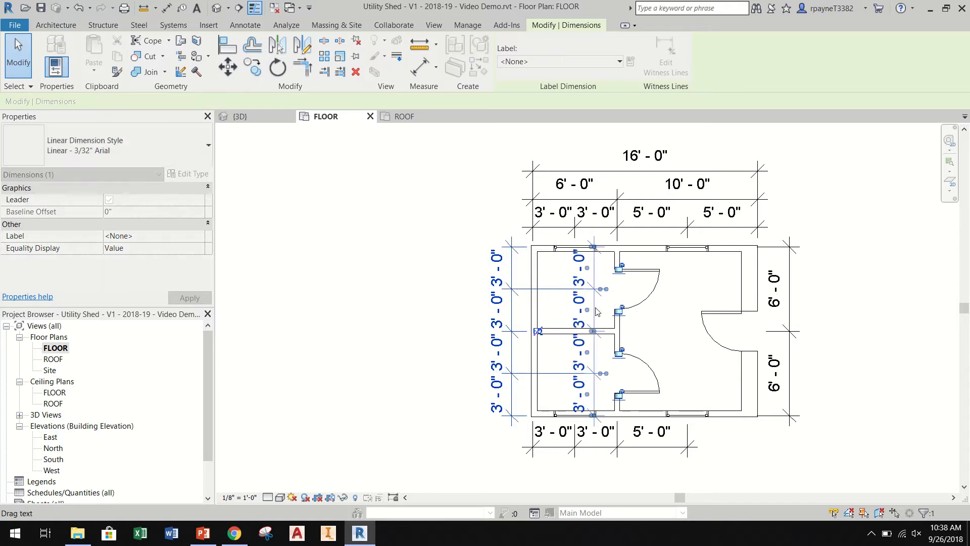
{"action": "left_click", "coordinate": [725, 331]}
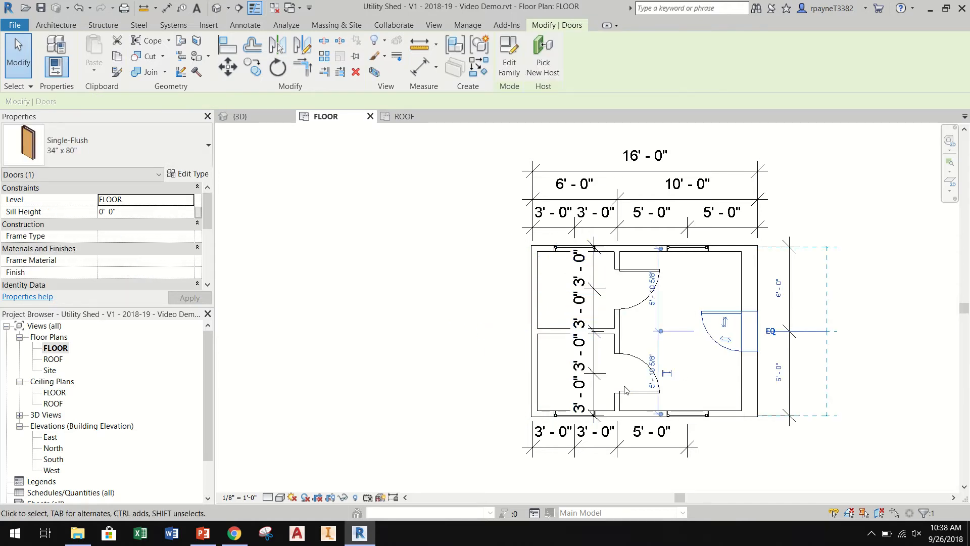
{"action": "scroll", "coordinate": [563, 361], "scroll_direction": "up", "scroll_amount": 2}
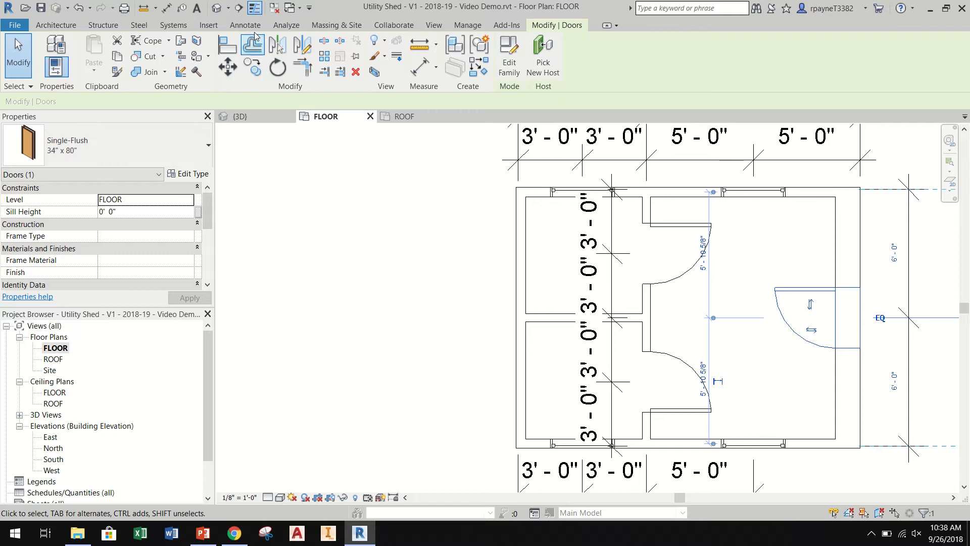
{"action": "left_click", "coordinate": [166, 8]}
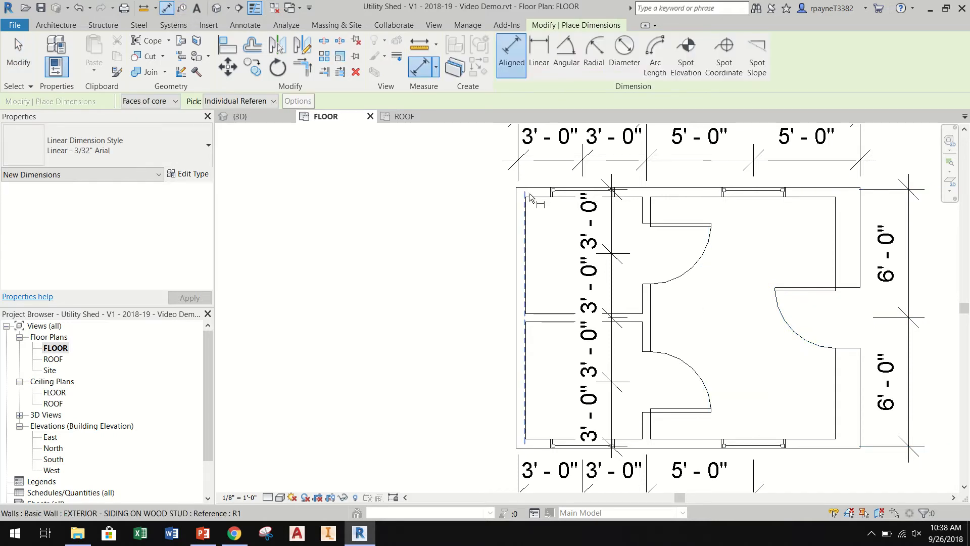
{"action": "left_click", "coordinate": [528, 189]}
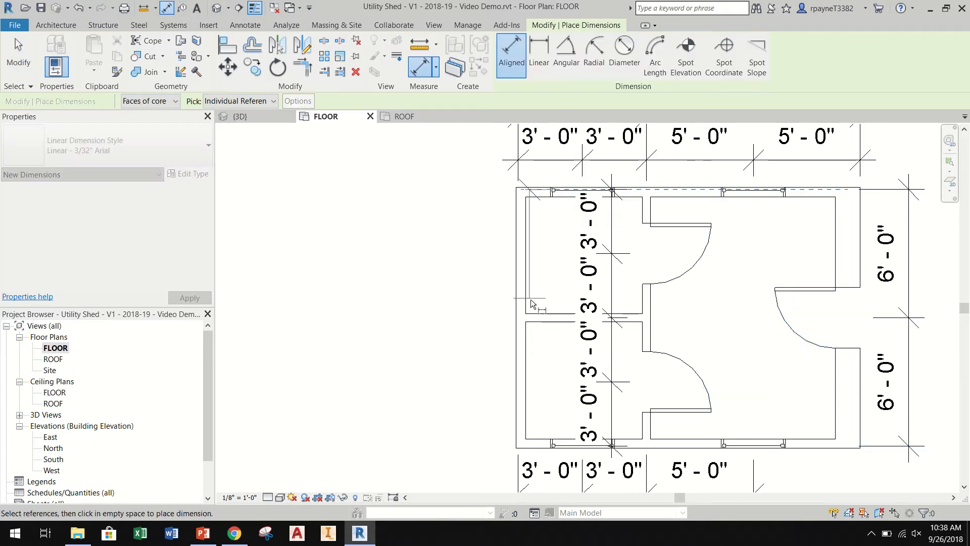
{"action": "scroll", "coordinate": [535, 319], "scroll_direction": "up", "scroll_amount": 1}
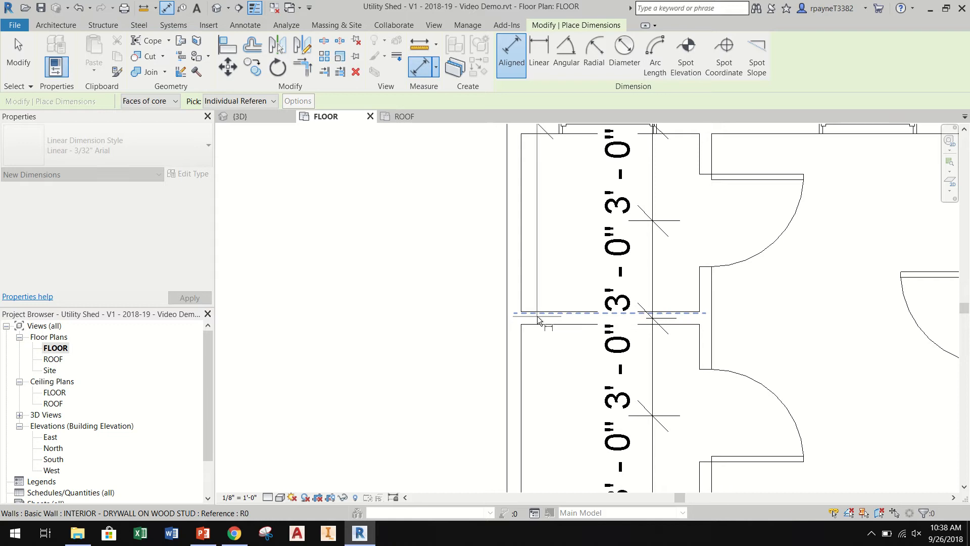
{"action": "scroll", "coordinate": [535, 319], "scroll_direction": "up", "scroll_amount": 2}
{"action": "left_click", "coordinate": [540, 315]}
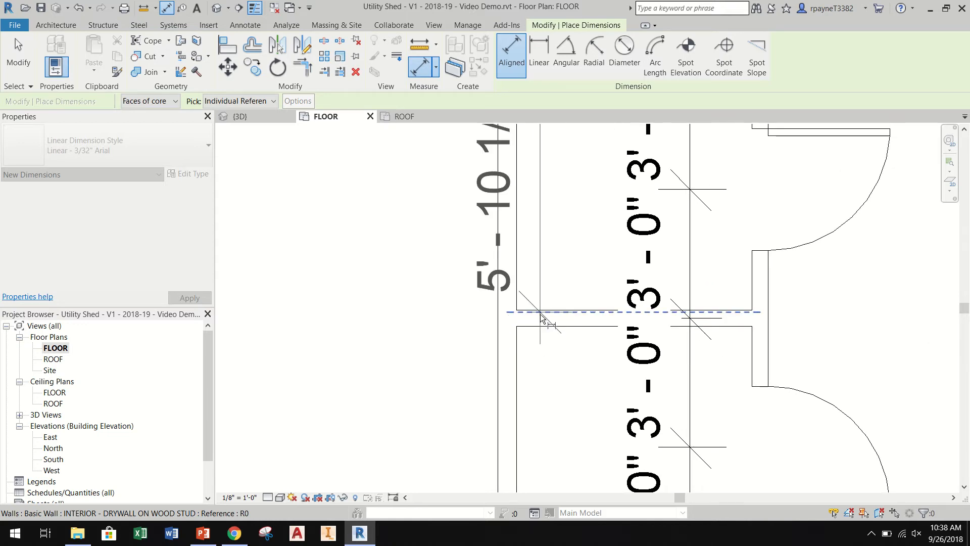
{"action": "key", "text": "Escape"}
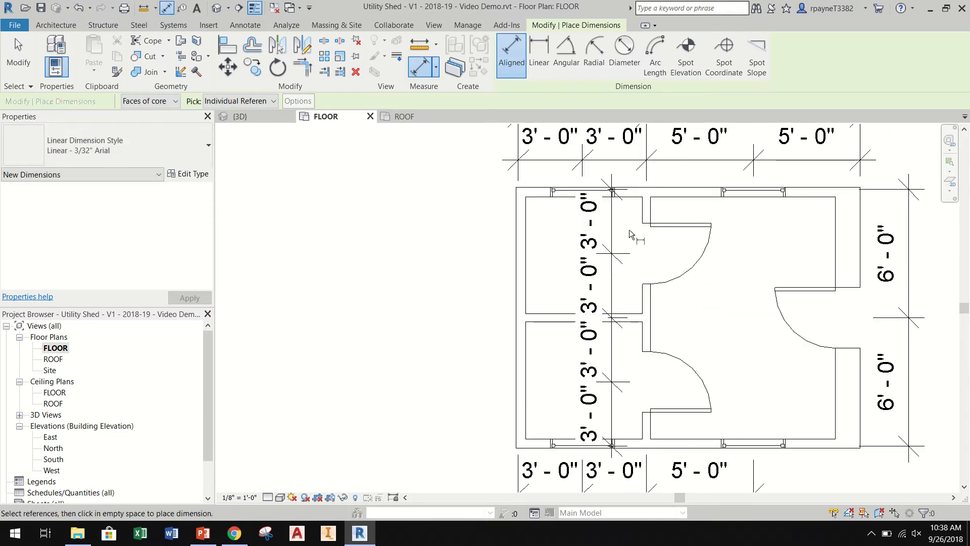
Place an aligned dimension string outside the siding end wall, from one long exterior wall through the room partition's centre to the opposite wall
{"action": "scroll", "coordinate": [596, 223], "scroll_direction": "up", "scroll_amount": 2}
{"action": "left_click", "coordinate": [547, 188]}
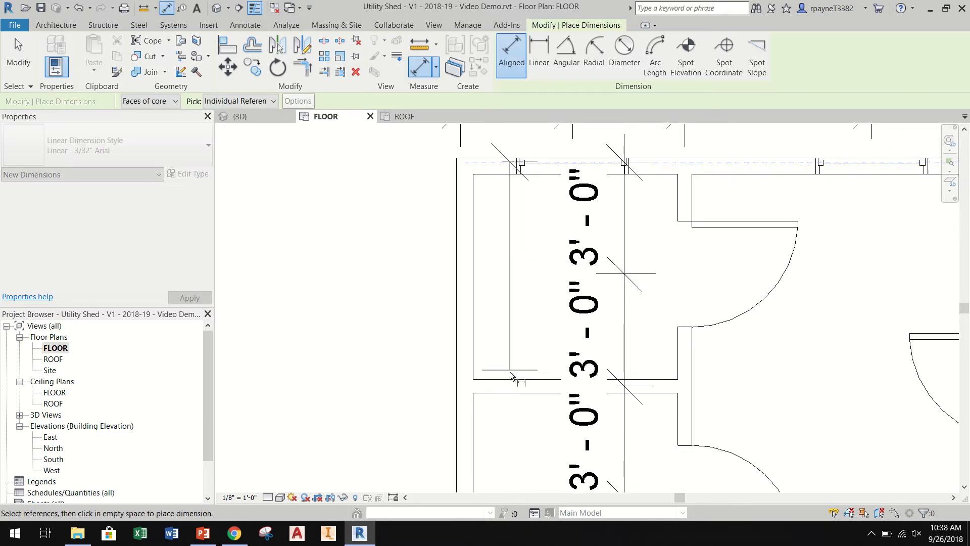
{"action": "scroll", "coordinate": [500, 379], "scroll_direction": "down", "scroll_amount": 1}
{"action": "left_click", "coordinate": [492, 380]}
{"action": "scroll", "coordinate": [493, 380], "scroll_direction": "down", "scroll_amount": 1}
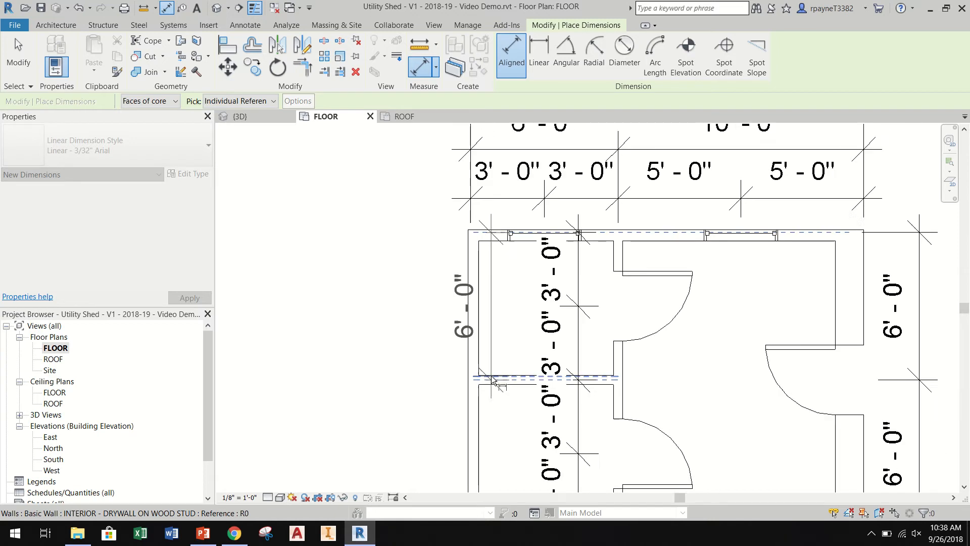
{"action": "scroll", "coordinate": [493, 381], "scroll_direction": "down", "scroll_amount": 2}
{"action": "scroll", "coordinate": [497, 396], "scroll_direction": "up", "scroll_amount": 3}
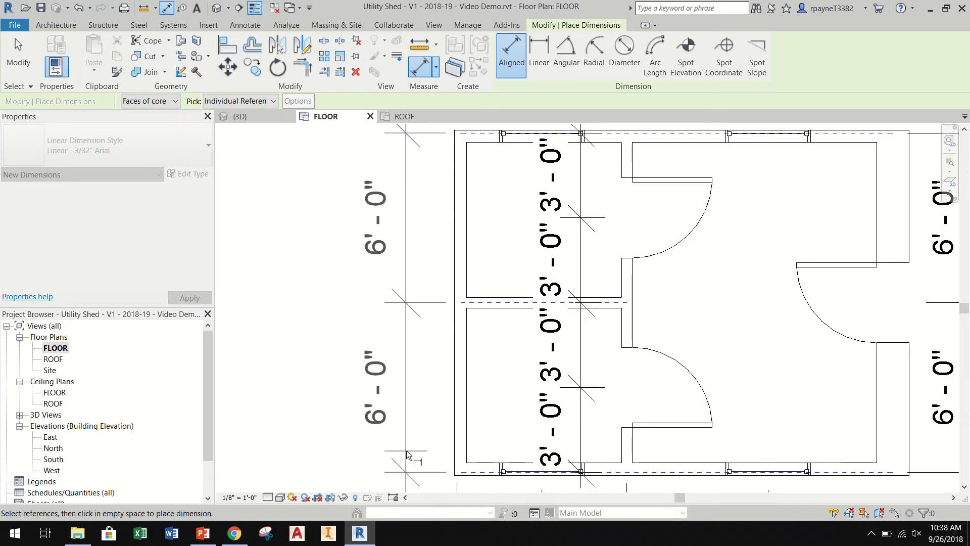
{"action": "scroll", "coordinate": [364, 447], "scroll_direction": "down", "scroll_amount": 3}
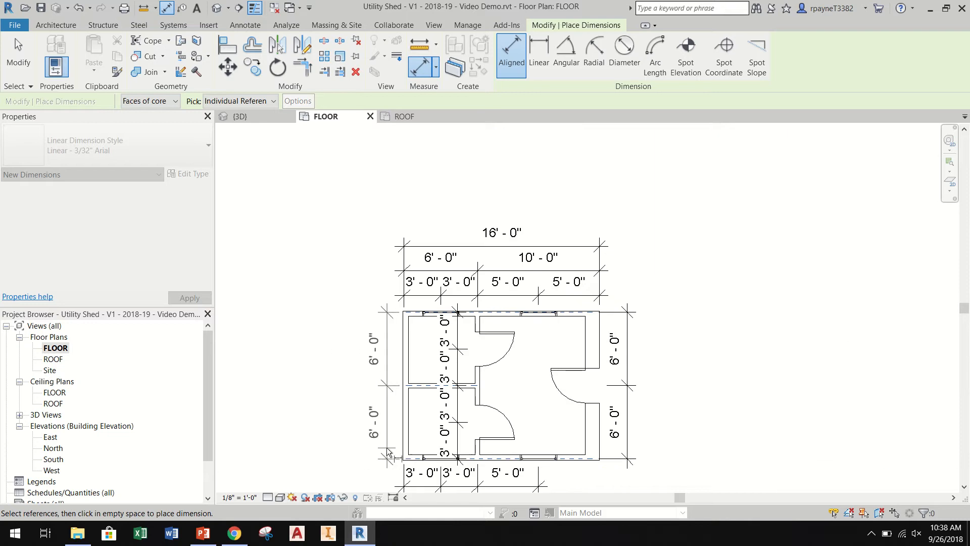
{"action": "left_click", "coordinate": [385, 457]}
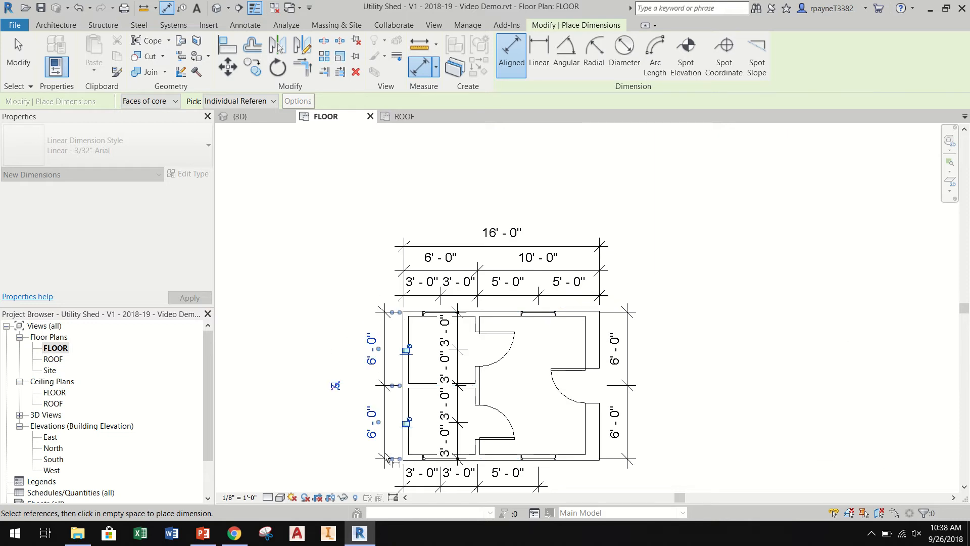
Place an overall aligned dimension between the two long exterior walls, outside the room dimensions along the siding end wall
{"action": "scroll", "coordinate": [409, 313], "scroll_direction": "up", "scroll_amount": 2}
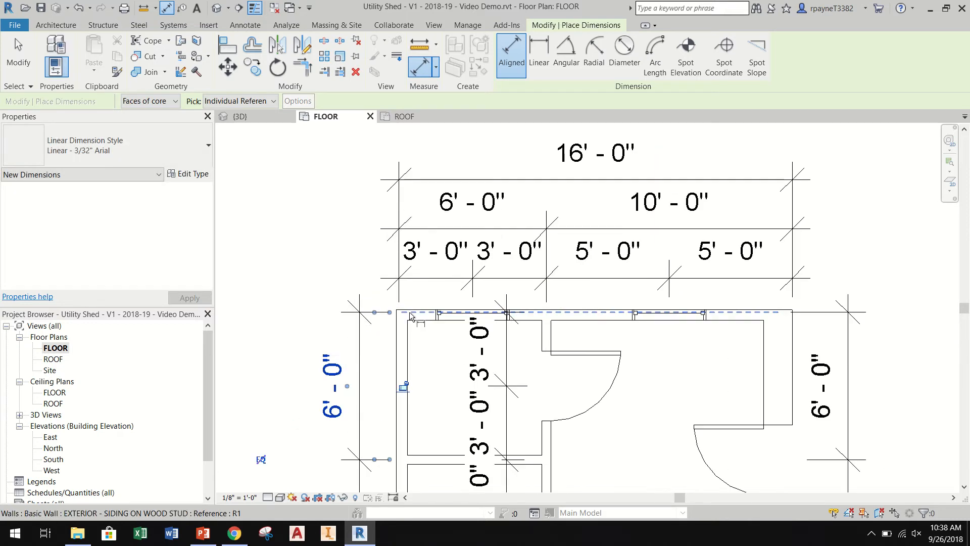
{"action": "left_click", "coordinate": [410, 313]}
{"action": "scroll", "coordinate": [410, 313], "scroll_direction": "down", "scroll_amount": 2}
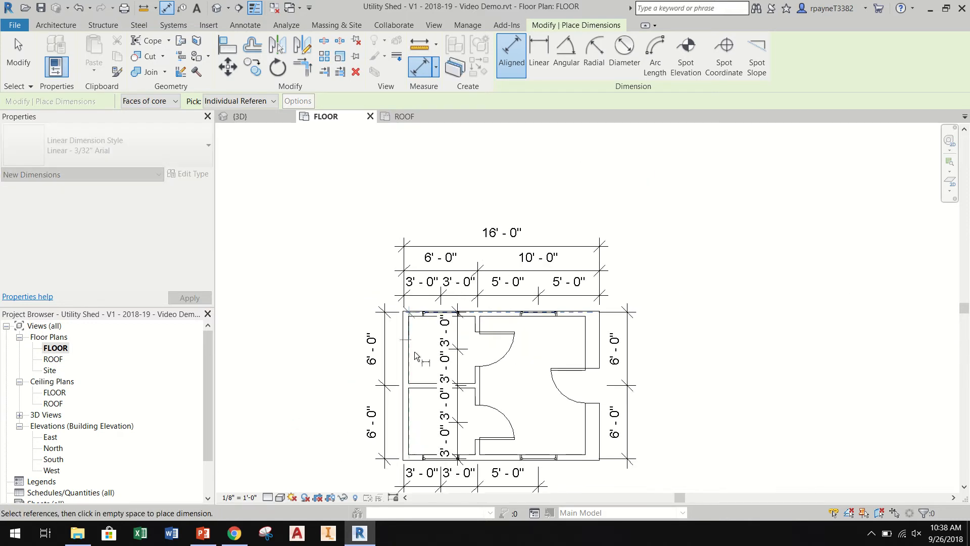
{"action": "left_click", "coordinate": [409, 465]}
{"action": "left_click", "coordinate": [359, 385]}
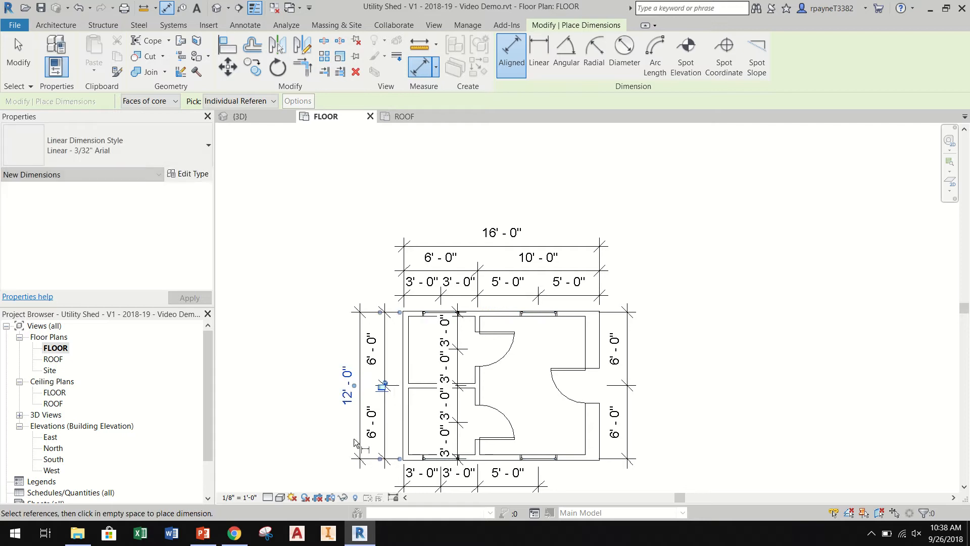
{"action": "scroll", "coordinate": [426, 465], "scroll_direction": "up", "scroll_amount": 2}
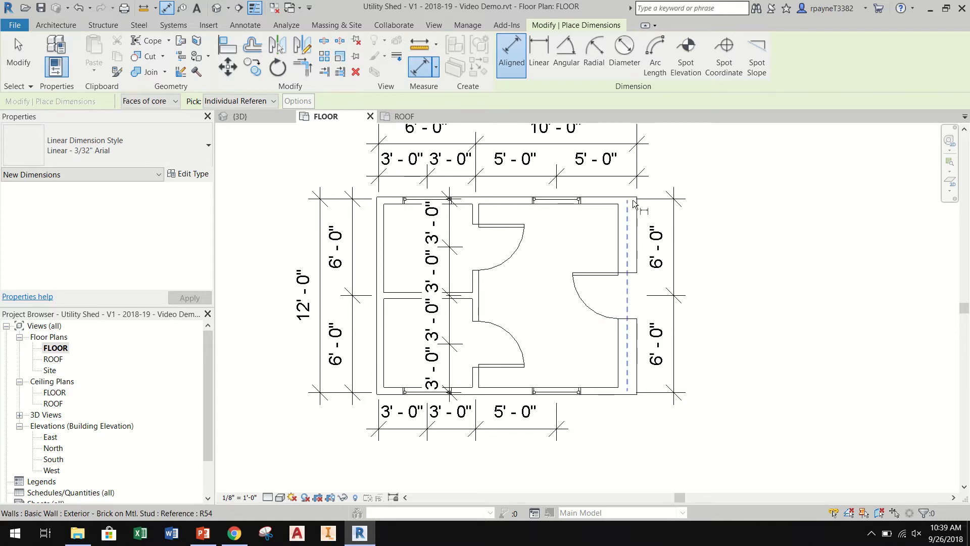
{"action": "scroll", "coordinate": [635, 203], "scroll_direction": "up", "scroll_amount": 2}
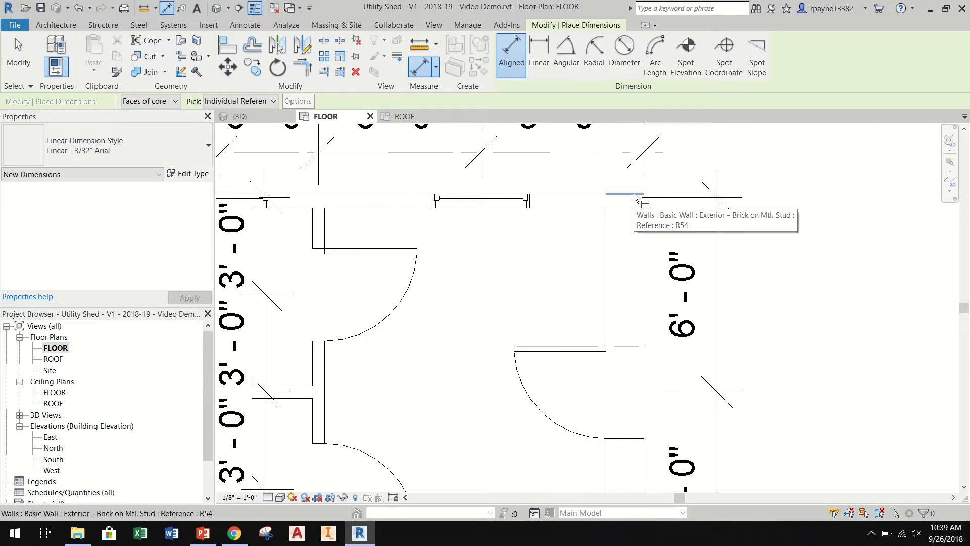
{"action": "left_click", "coordinate": [635, 197]}
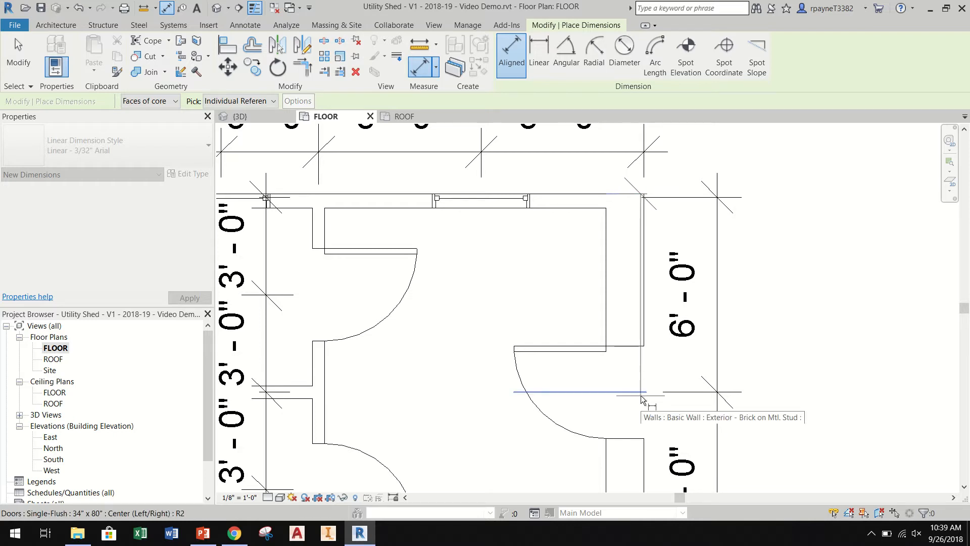
{"action": "scroll", "coordinate": [639, 398], "scroll_direction": "down", "scroll_amount": 3}
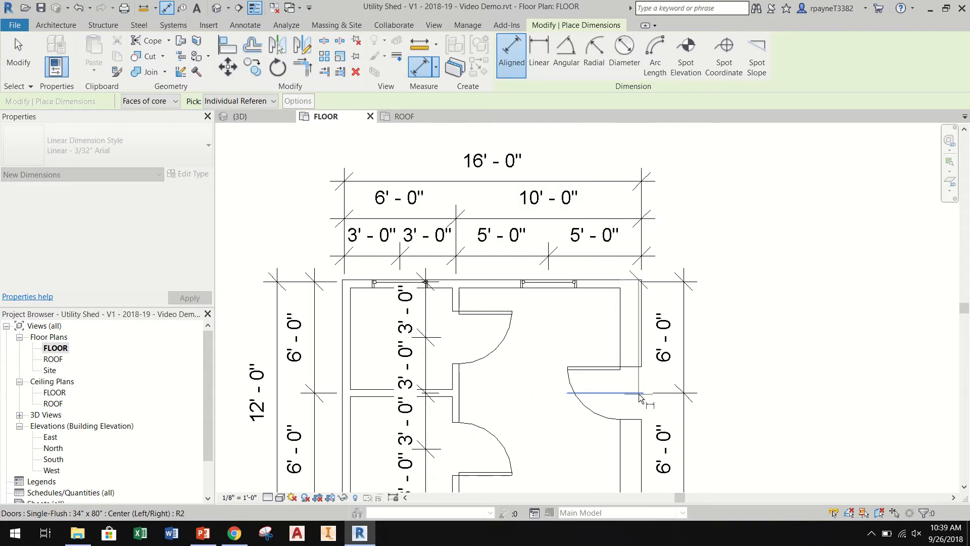
{"action": "scroll", "coordinate": [639, 455], "scroll_direction": "down", "scroll_amount": 2}
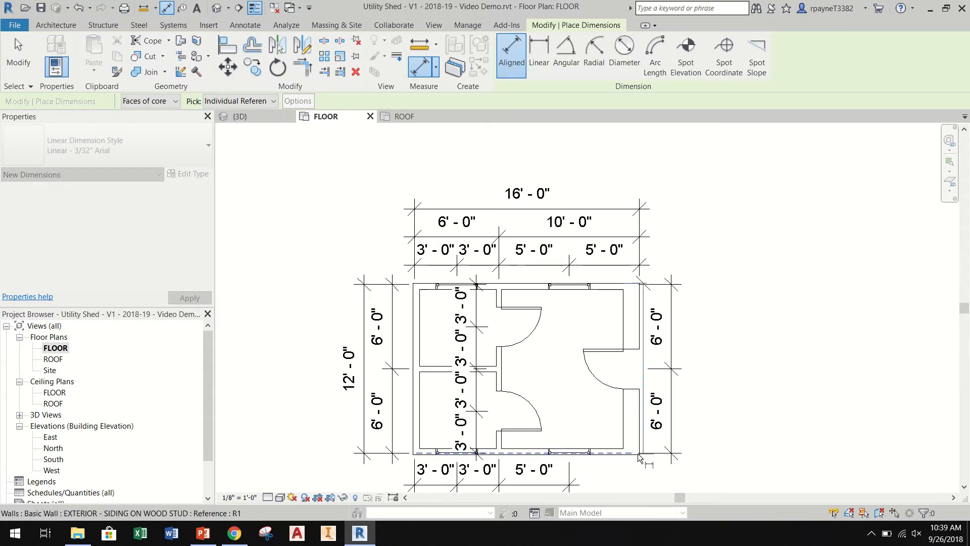
{"action": "scroll", "coordinate": [636, 461], "scroll_direction": "up", "scroll_amount": 3}
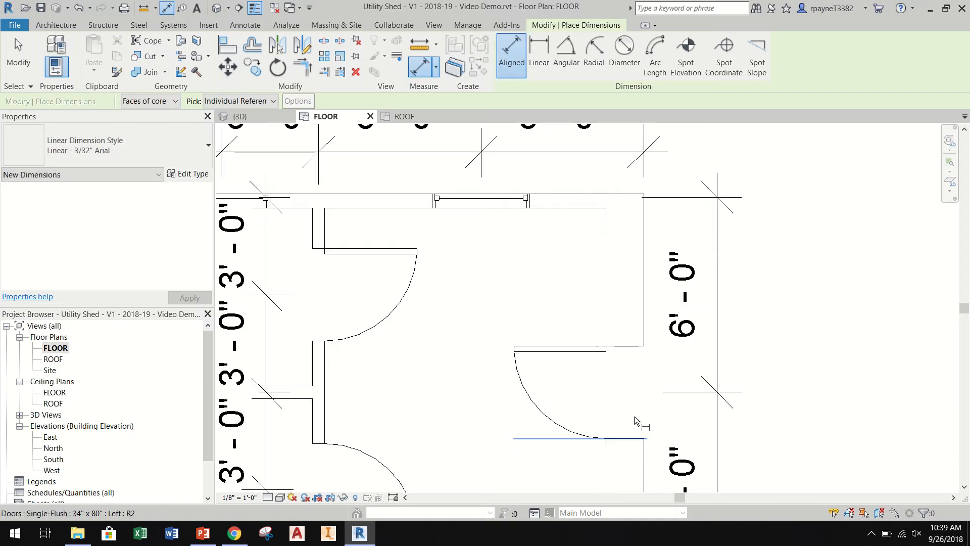
{"action": "scroll", "coordinate": [635, 416], "scroll_direction": "down", "scroll_amount": 2}
{"action": "scroll", "coordinate": [636, 366], "scroll_direction": "down", "scroll_amount": 1}
{"action": "key", "text": "Escape"}
{"action": "key", "text": "Escape"}
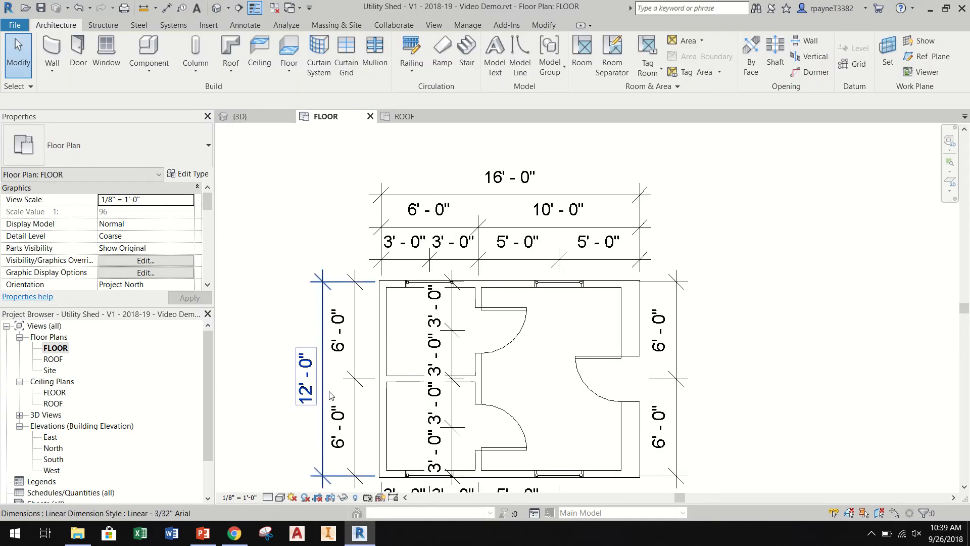
{"action": "scroll", "coordinate": [727, 374], "scroll_direction": "down", "scroll_amount": 1}
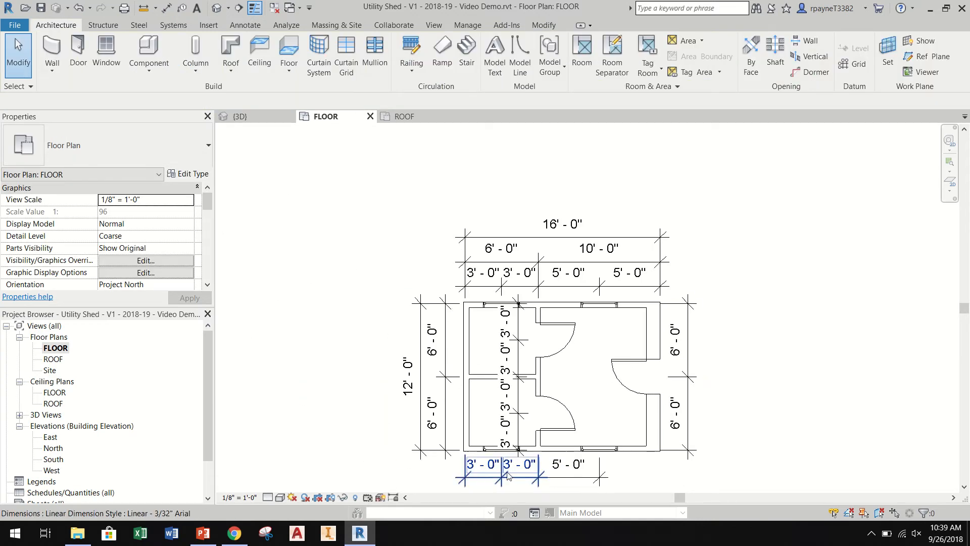
{"action": "scroll", "coordinate": [500, 457], "scroll_direction": "up", "scroll_amount": 3}
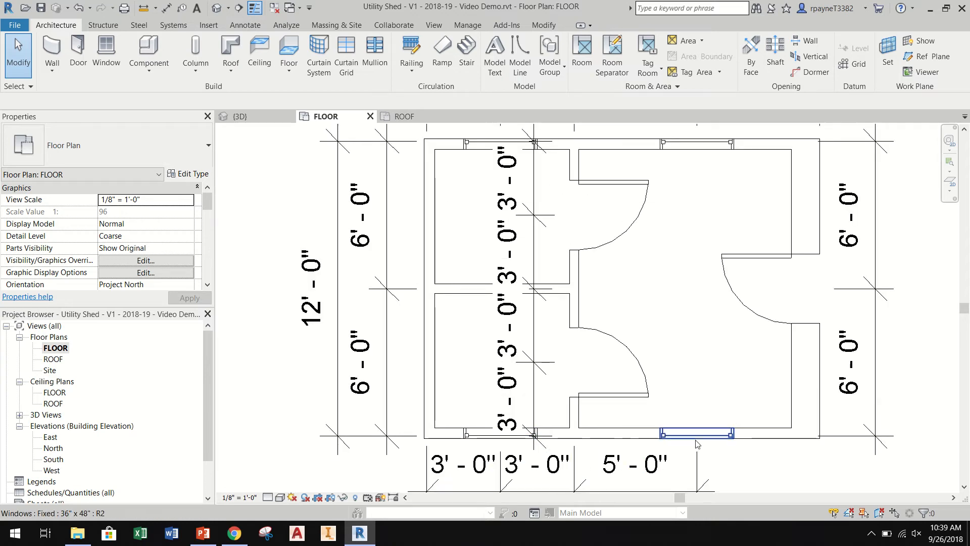
{"action": "scroll", "coordinate": [642, 444], "scroll_direction": "down", "scroll_amount": 1}
{"action": "scroll", "coordinate": [642, 443], "scroll_direction": "down", "scroll_amount": 1}
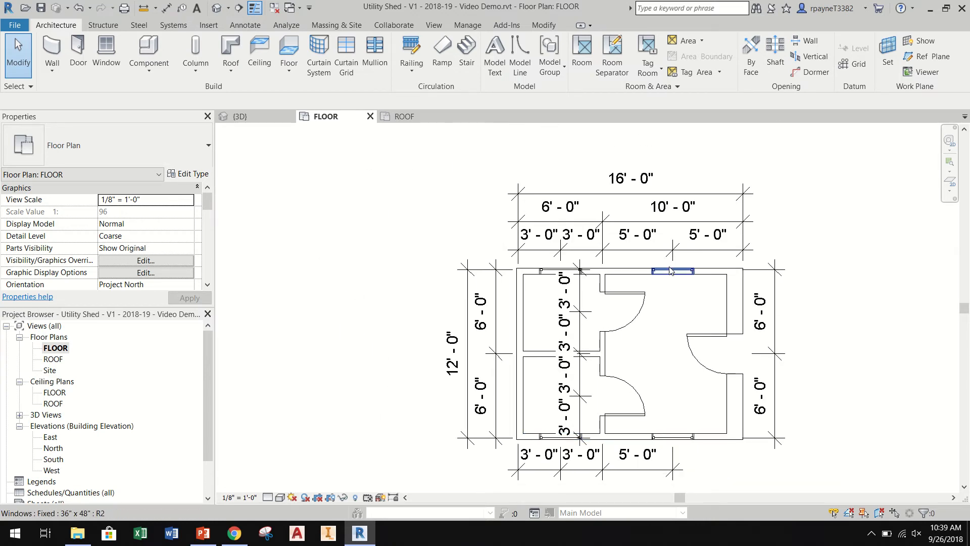
{"action": "middle_click_drag", "start_coordinate": [826, 331], "coordinate": [742, 324]}
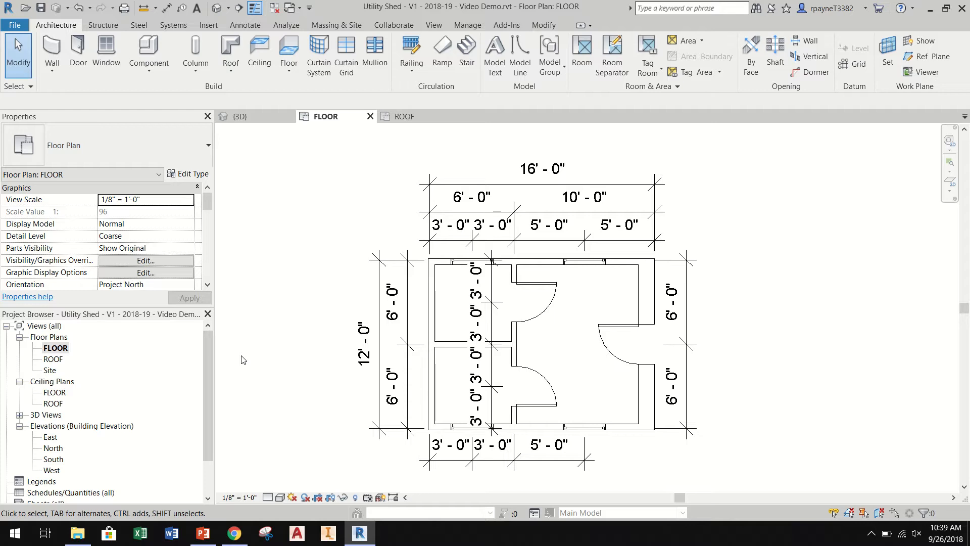
Create a new sheet using the loaded B 11 x 17 Horizontal titleblock
{"action": "scroll", "coordinate": [51, 408], "scroll_direction": "down", "scroll_amount": 2}
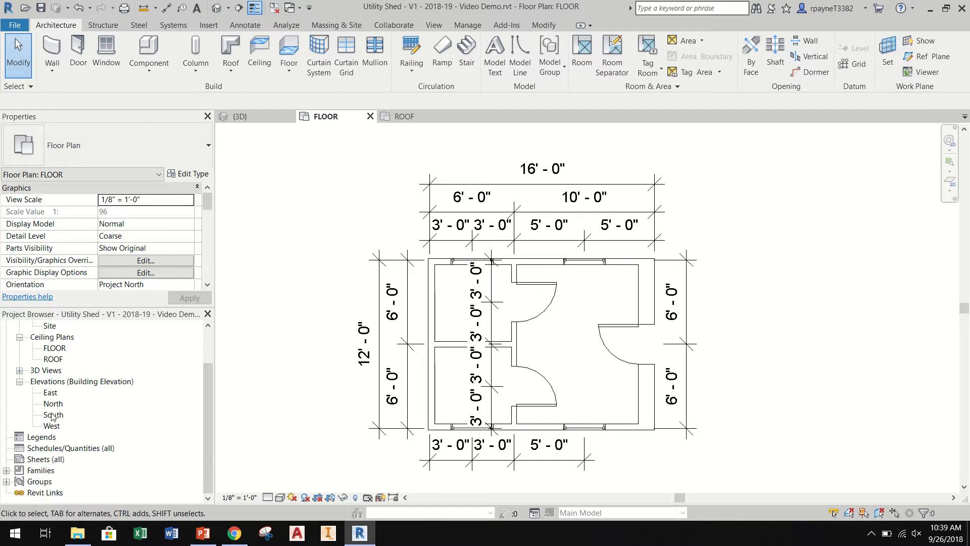
{"action": "left_click", "coordinate": [46, 459]}
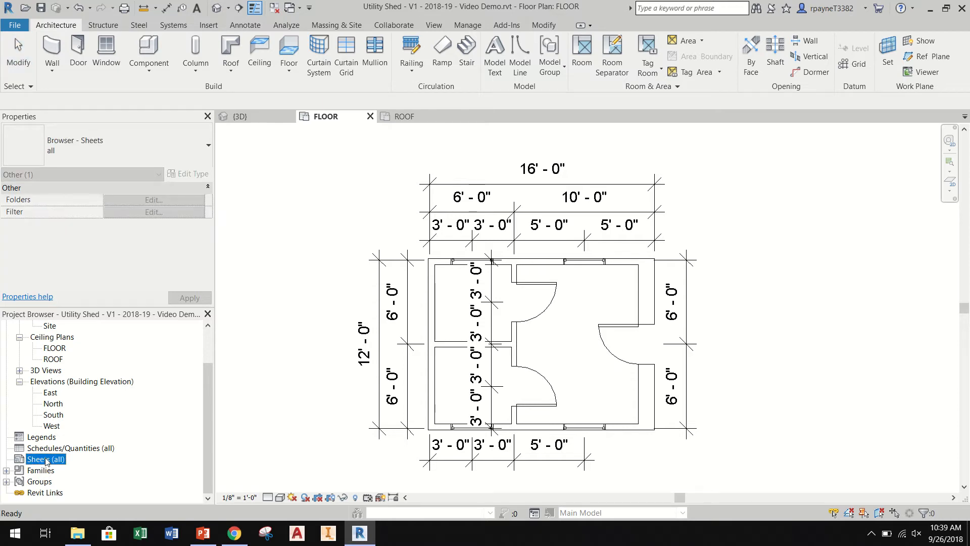
{"action": "right_click", "coordinate": [46, 459]}
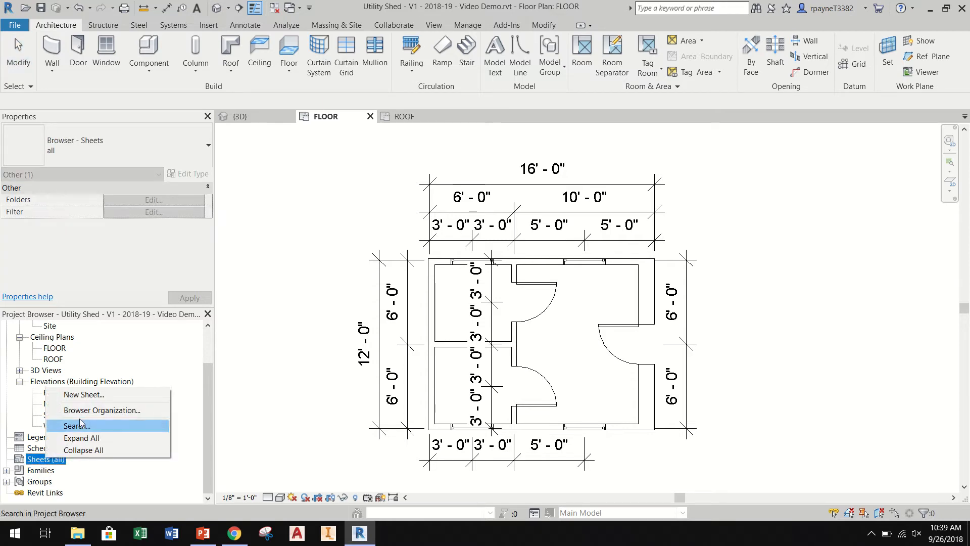
{"action": "left_click", "coordinate": [91, 395]}
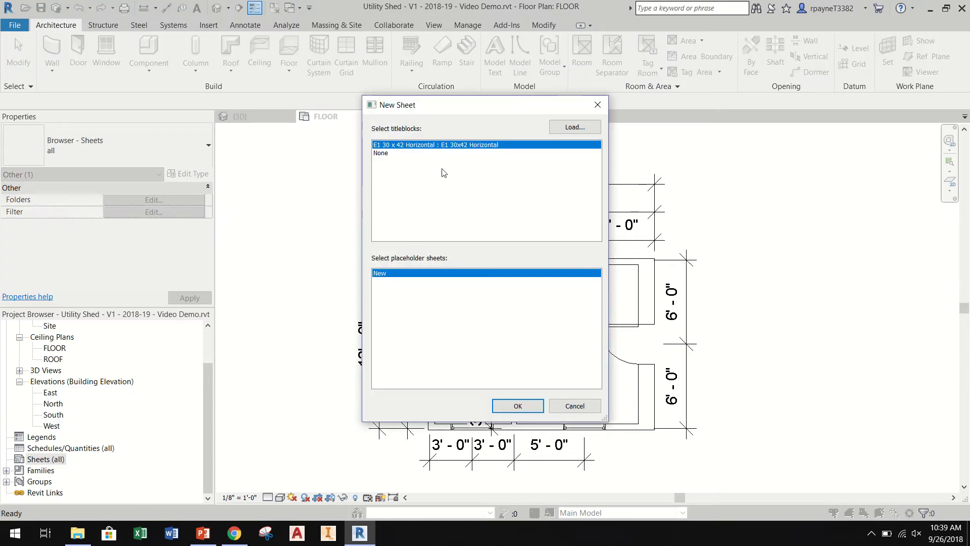
{"action": "left_click", "coordinate": [566, 129]}
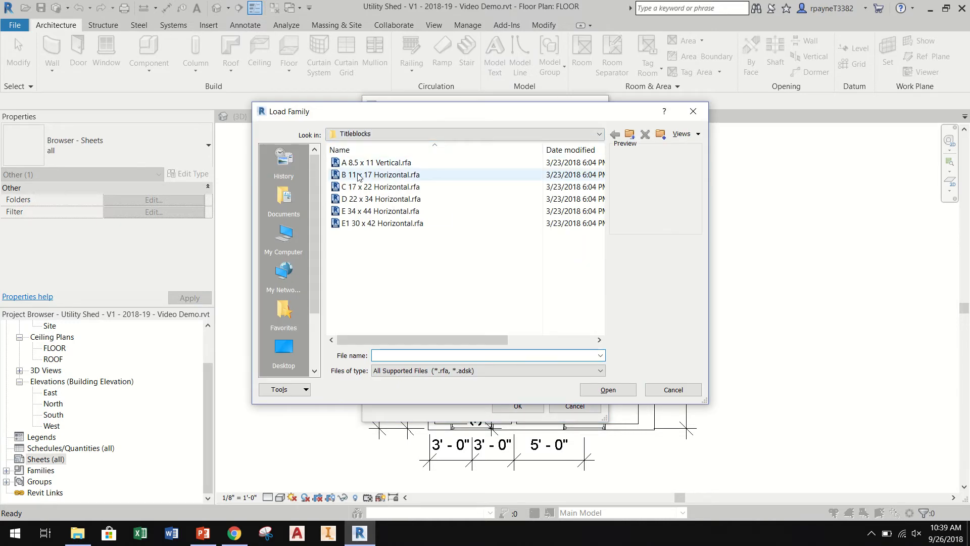
{"action": "left_click", "coordinate": [345, 179]}
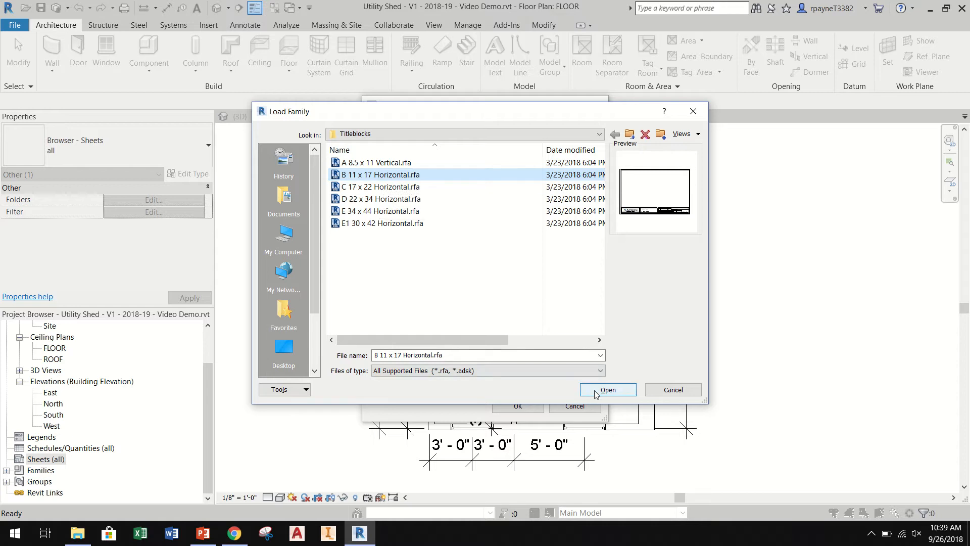
{"action": "left_click", "coordinate": [598, 392]}
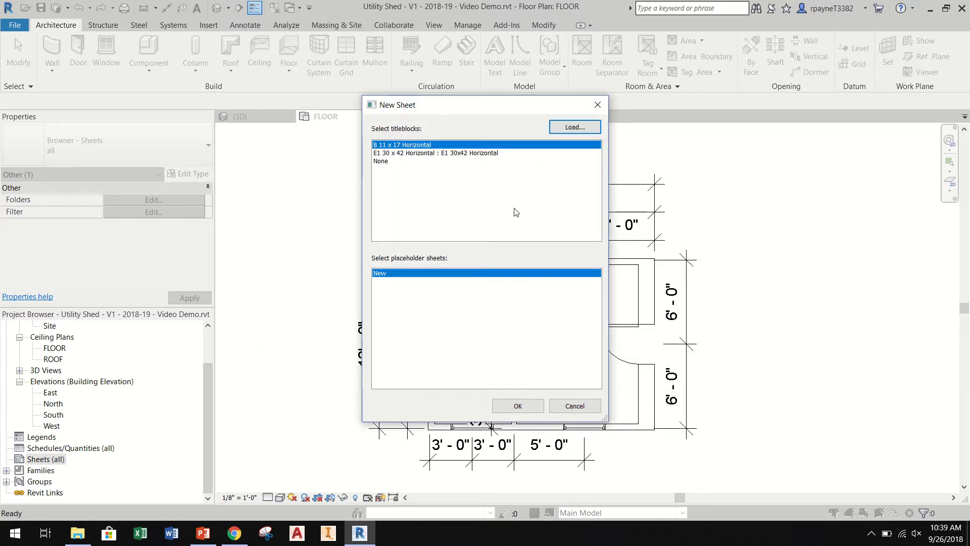
{"action": "left_click", "coordinate": [511, 402]}
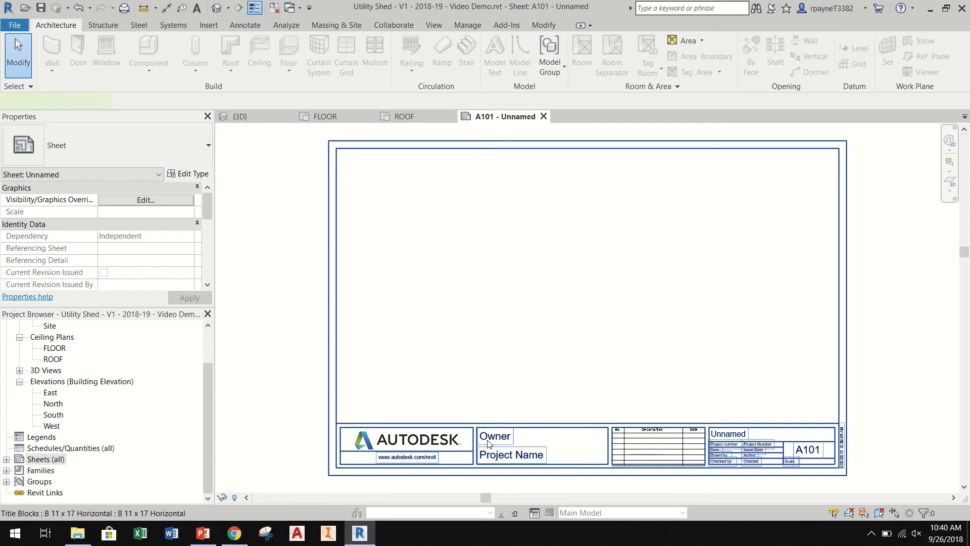
Replace the Owner text in the titleblock with the owner's name
{"action": "left_click", "coordinate": [535, 443]}
{"action": "left_click", "coordinate": [504, 439]}
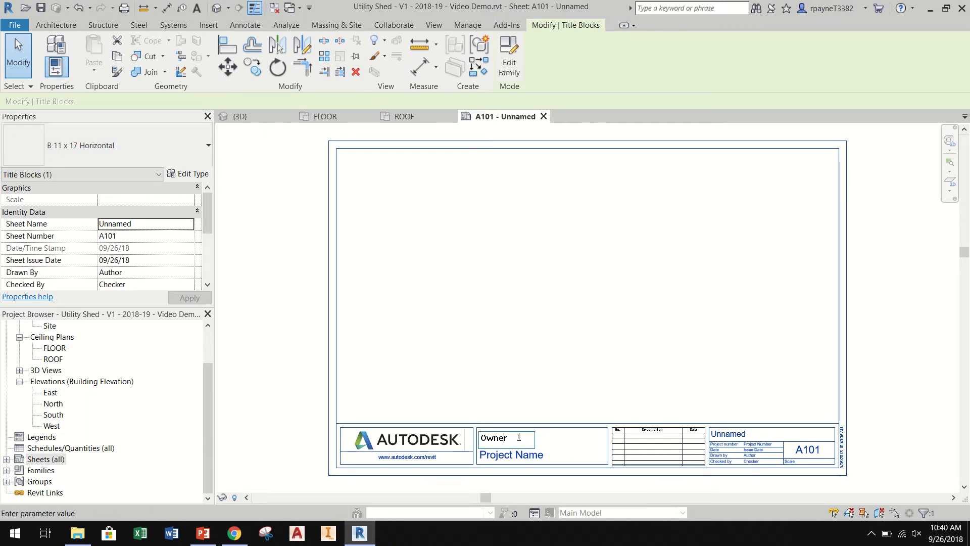
{"action": "double_click", "coordinate": [519, 437]}
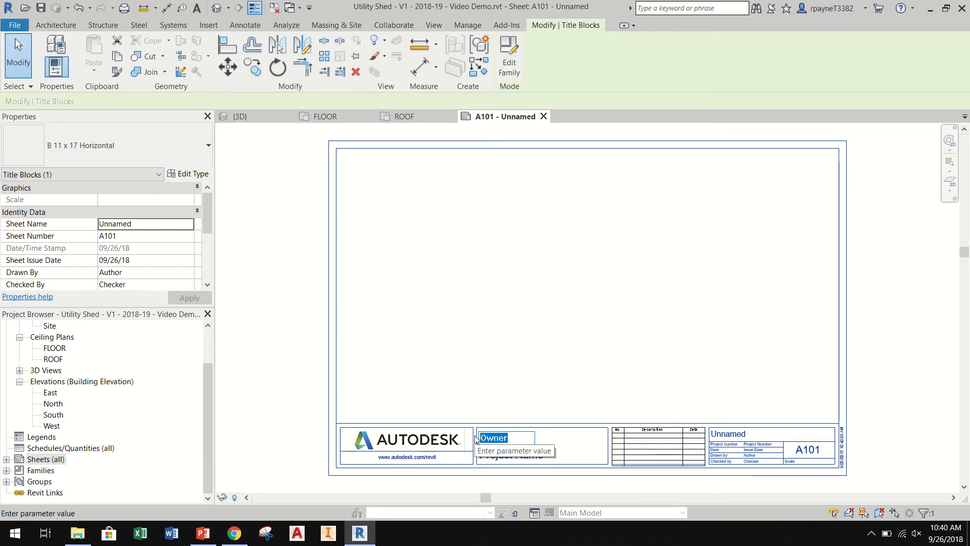
{"action": "type", "text": "R. Payne"}
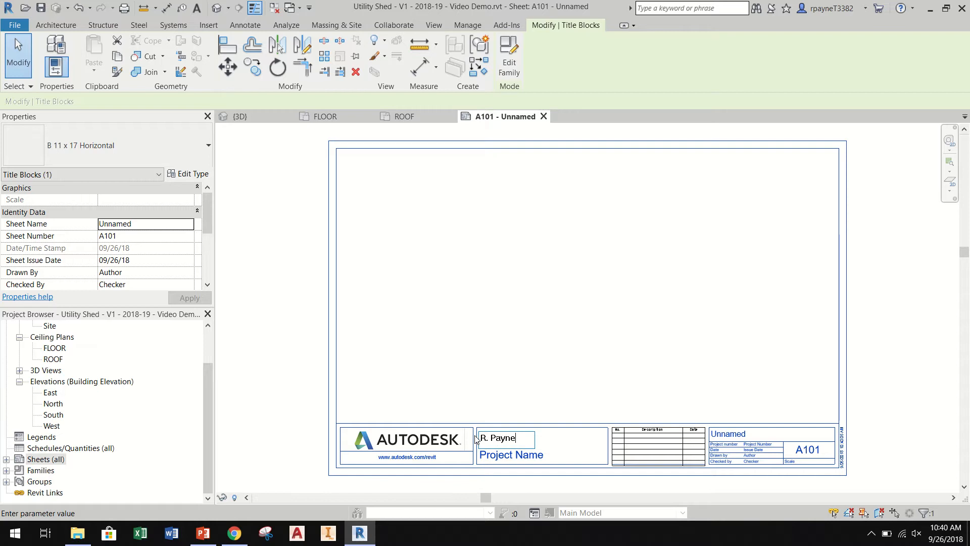
Set the titleblock's project name to "Utility Shed - Version 2"
{"action": "left_click", "coordinate": [502, 456]}
{"action": "left_click", "coordinate": [507, 451]}
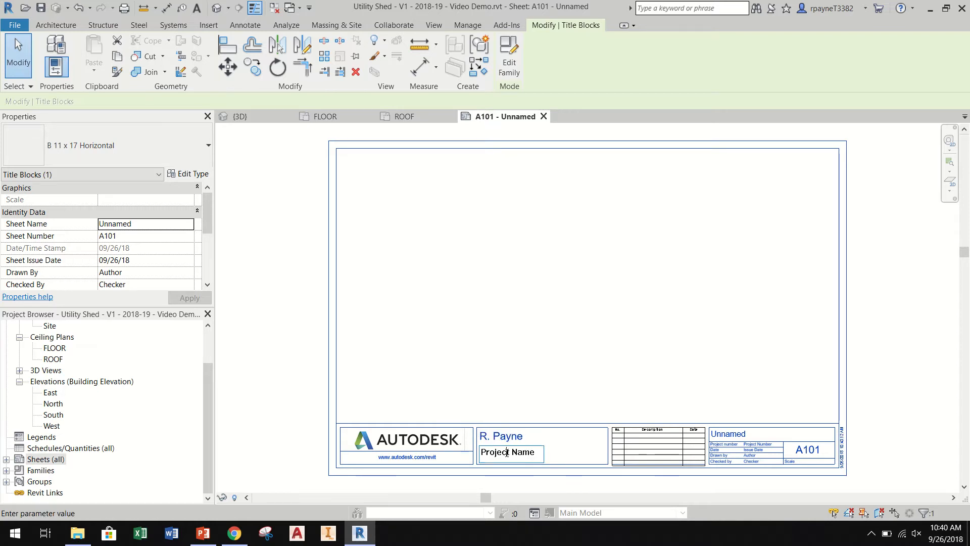
{"action": "left_click_drag", "start_coordinate": [535, 450], "coordinate": [479, 451]}
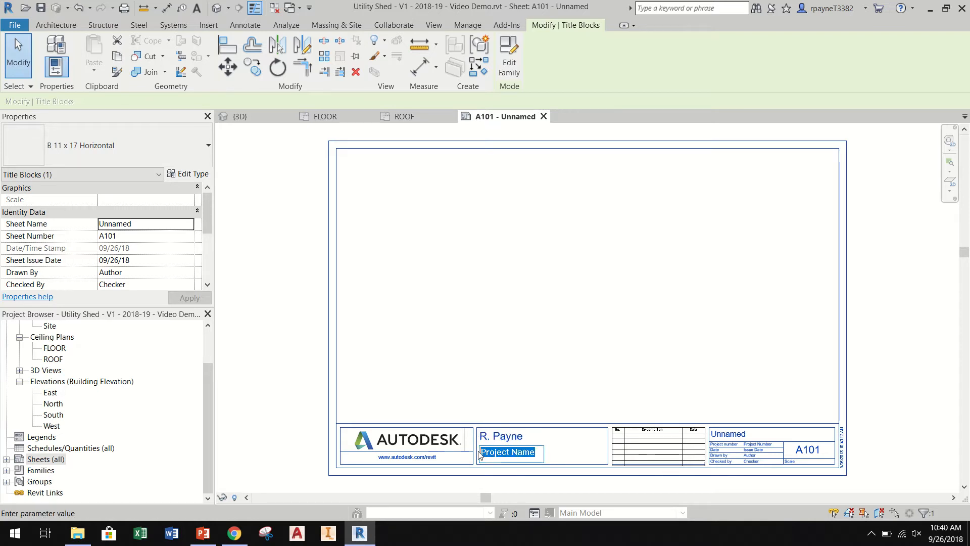
{"action": "type", "text": "Utility S"}
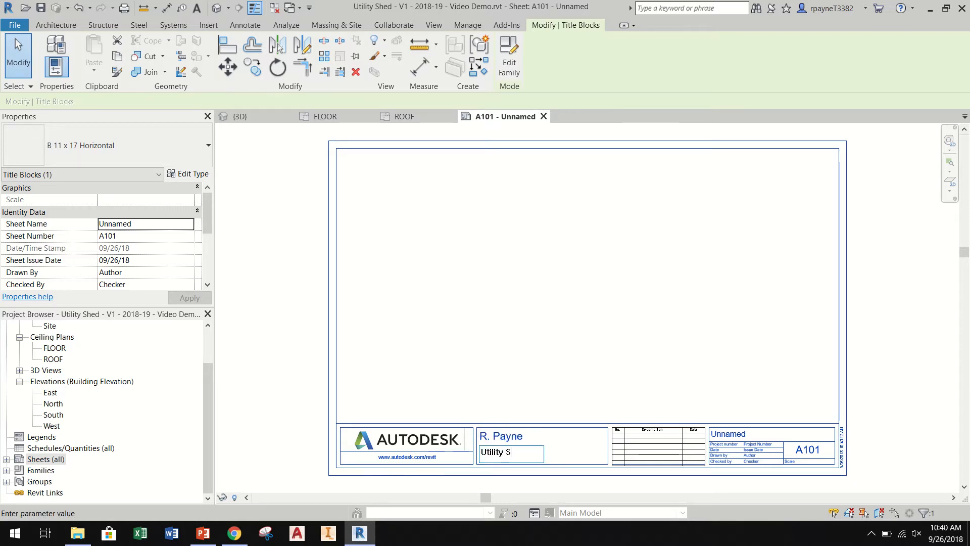
{"action": "type", "text": "hed - Version"}
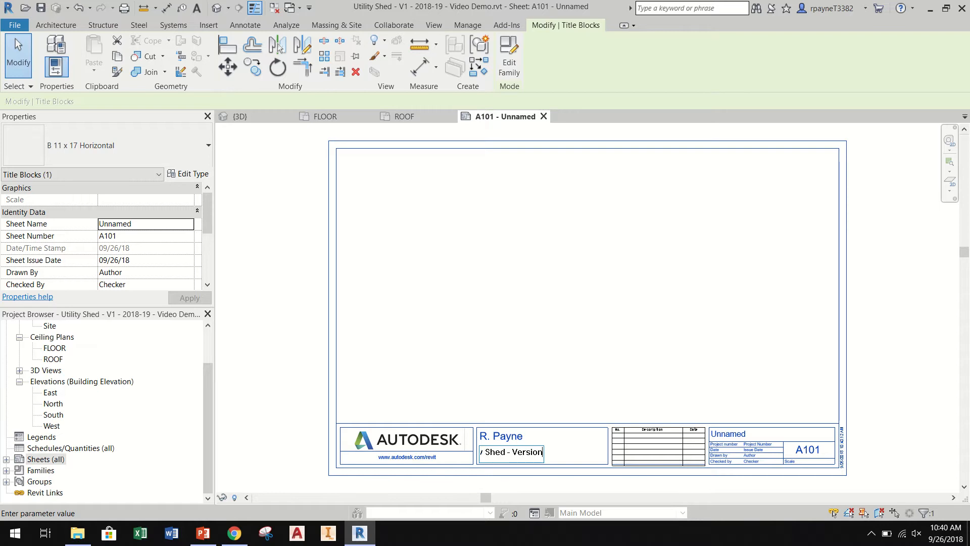
{"action": "type", "text": " 2"}
{"action": "left_click", "coordinate": [659, 367]}
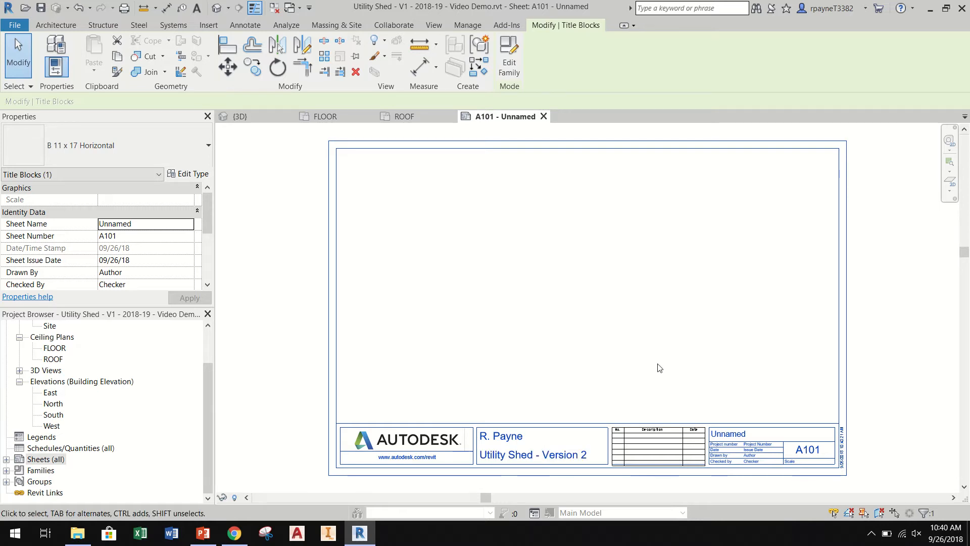
Rename the sheet in the titleblock to "Utility Shed - V2"
{"action": "left_click", "coordinate": [739, 434]}
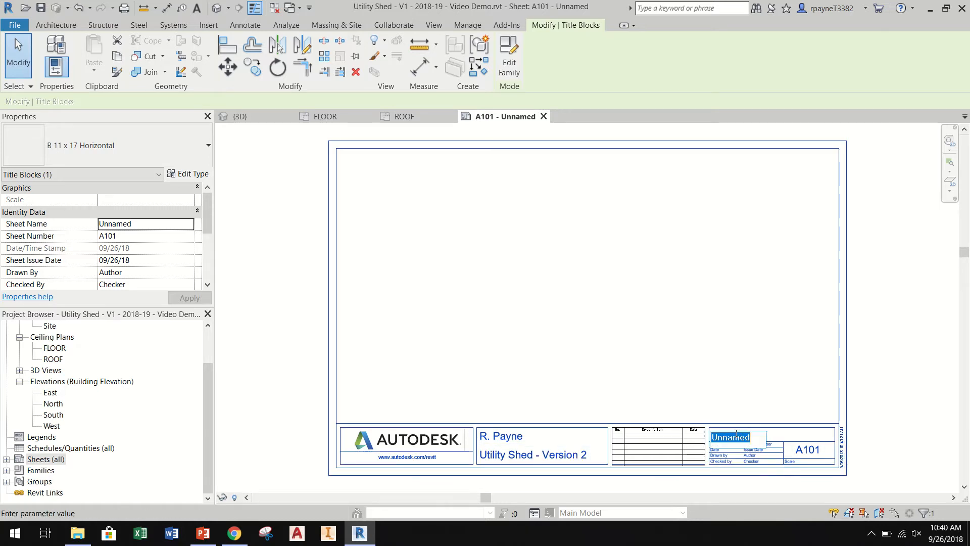
{"action": "left_click", "coordinate": [739, 435]}
{"action": "left_click_drag", "start_coordinate": [752, 437], "coordinate": [712, 428]}
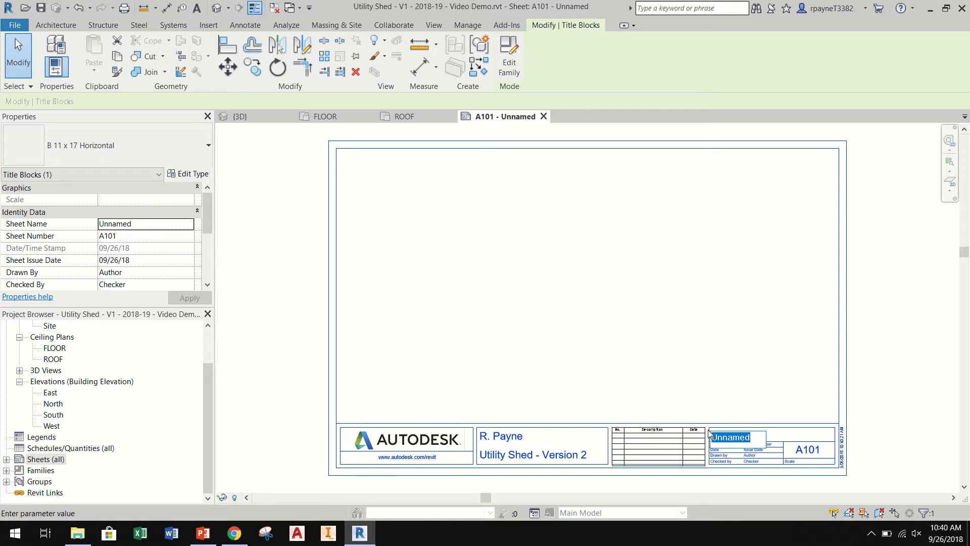
{"action": "type", "text": "Utilit"}
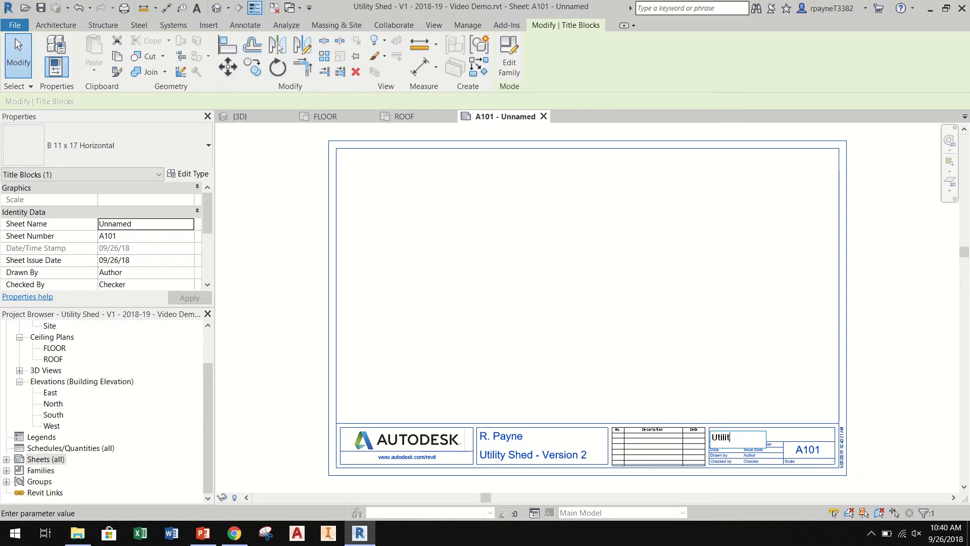
{"action": "type", "text": "y Shed - V2"}
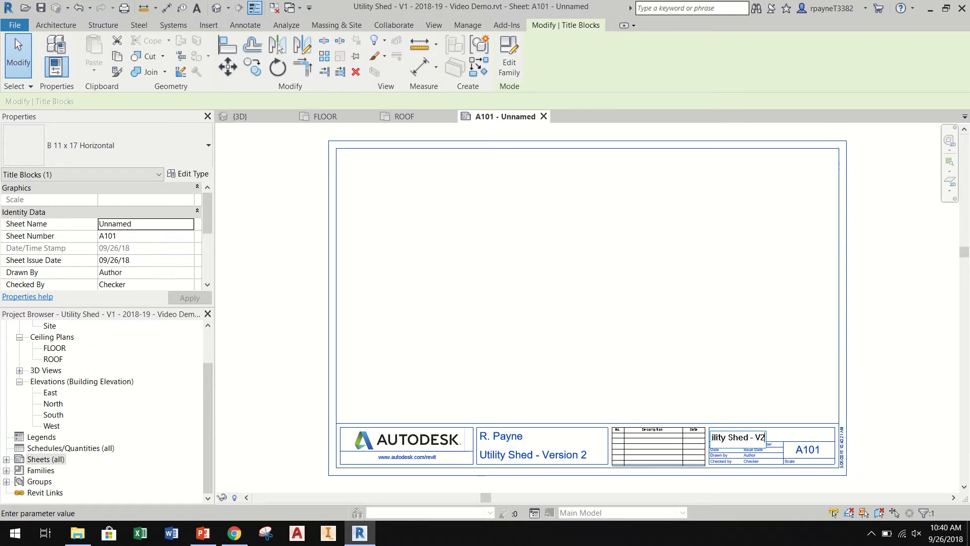
{"action": "left_click", "coordinate": [740, 393]}
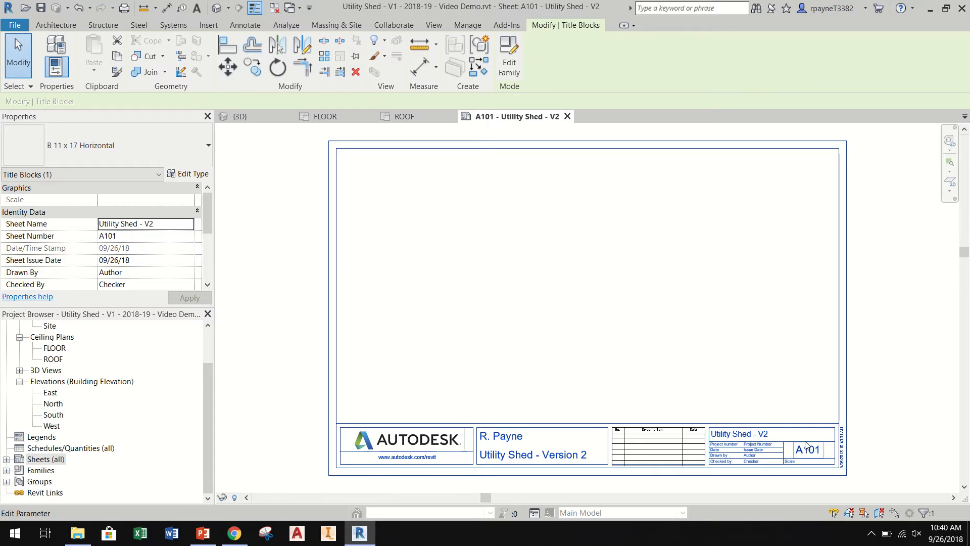
Enter the drafter's name as the titleblock's Drawn By value
{"action": "scroll", "coordinate": [806, 462], "scroll_direction": "up", "scroll_amount": 5}
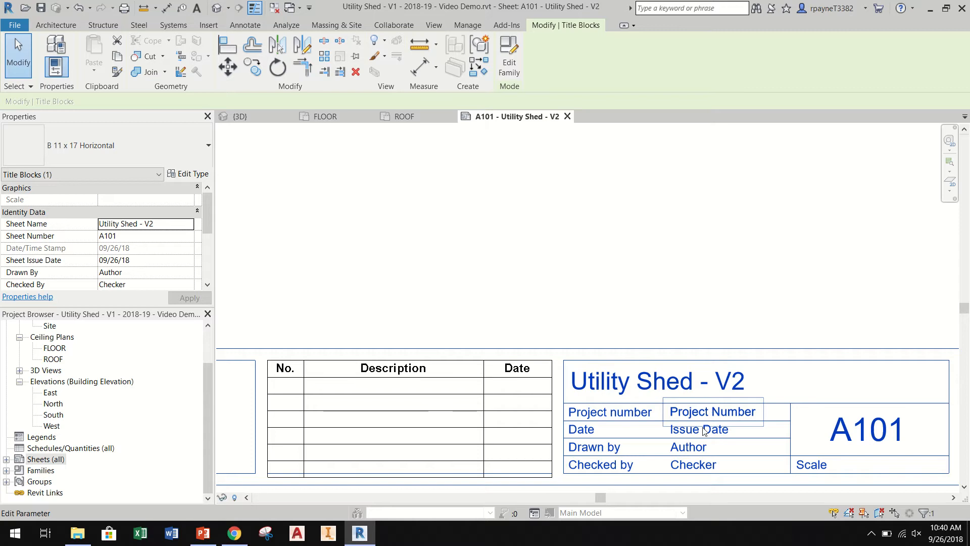
{"action": "left_click", "coordinate": [702, 431]}
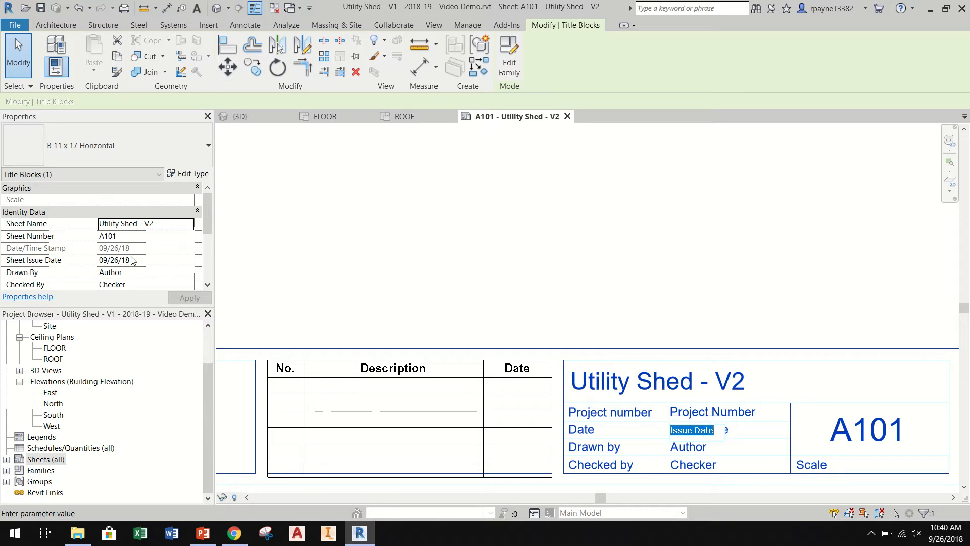
{"action": "left_click", "coordinate": [132, 272]}
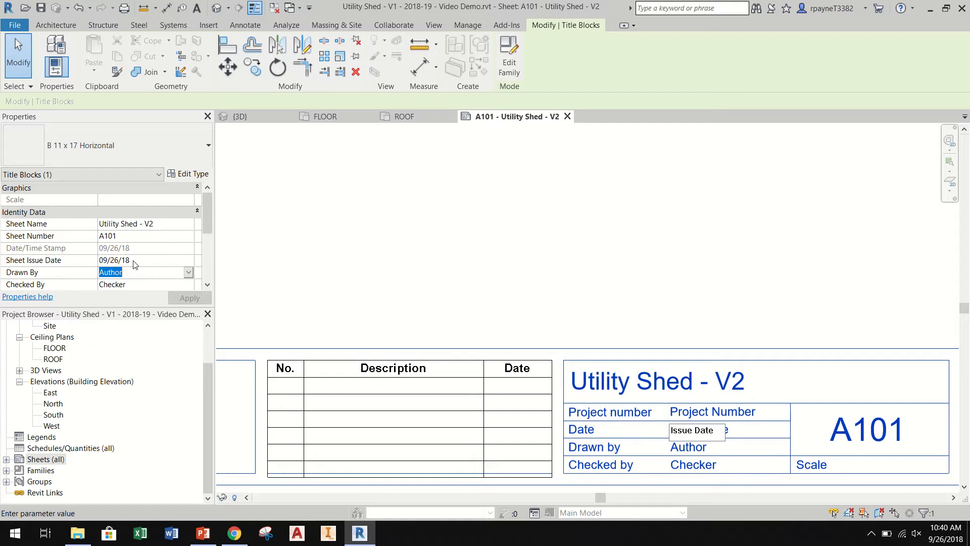
{"action": "left_click", "coordinate": [134, 260]}
{"action": "left_click", "coordinate": [141, 273]}
{"action": "type", "text": "R."}
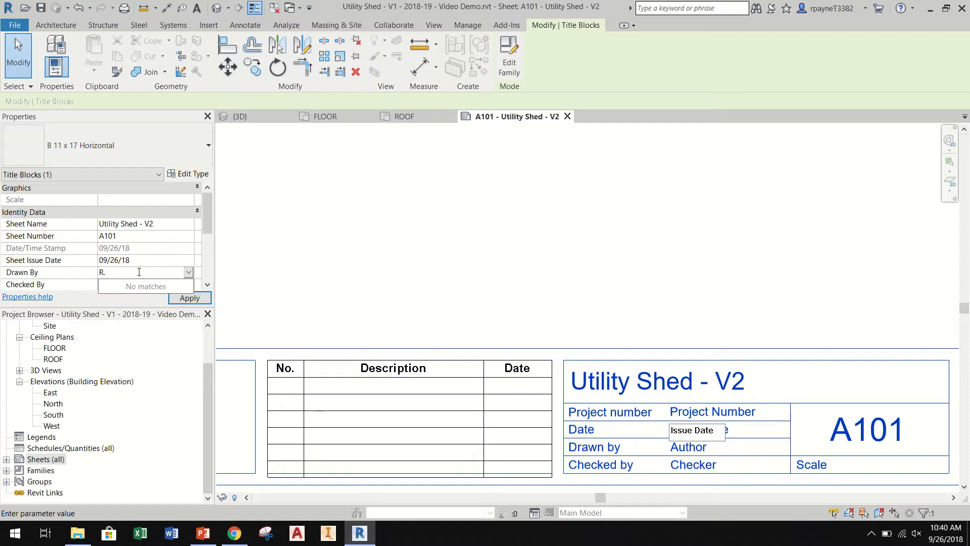
{"action": "type", "text": " Payne"}
Clear the titleblock's Checked By value and enter the designer's name as Designed By
{"action": "left_click", "coordinate": [207, 228]}
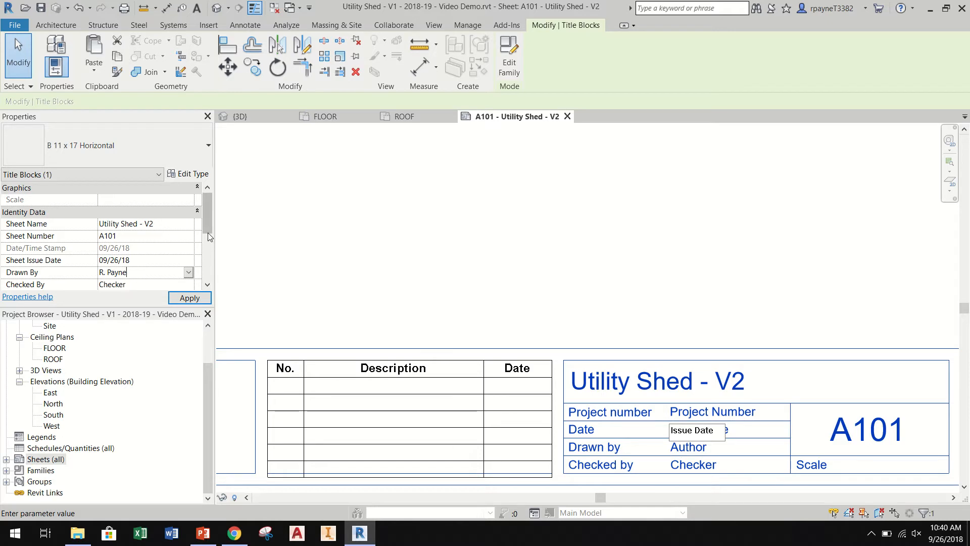
{"action": "scroll", "coordinate": [207, 232], "scroll_direction": "down", "scroll_amount": 3}
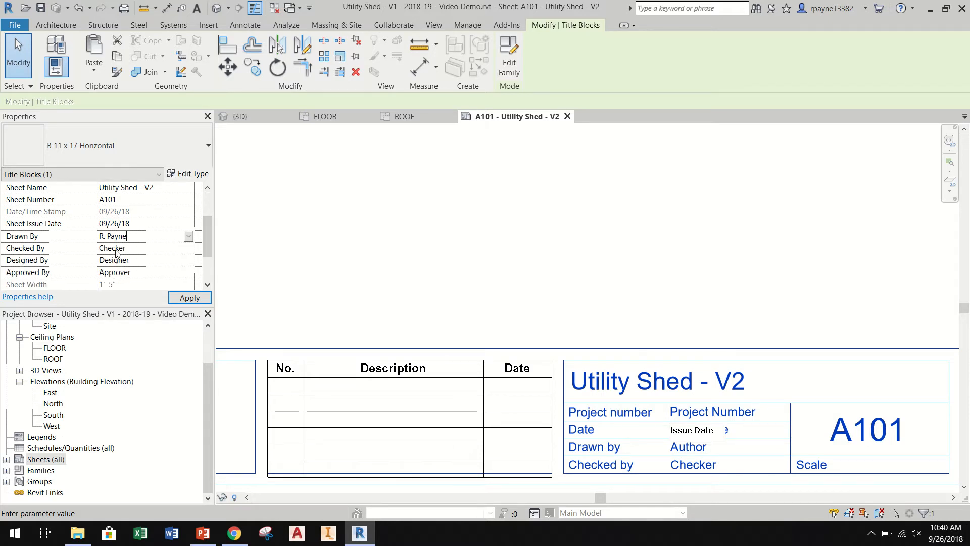
{"action": "left_click", "coordinate": [117, 253]}
{"action": "left_click_drag", "start_coordinate": [129, 249], "coordinate": [86, 248]}
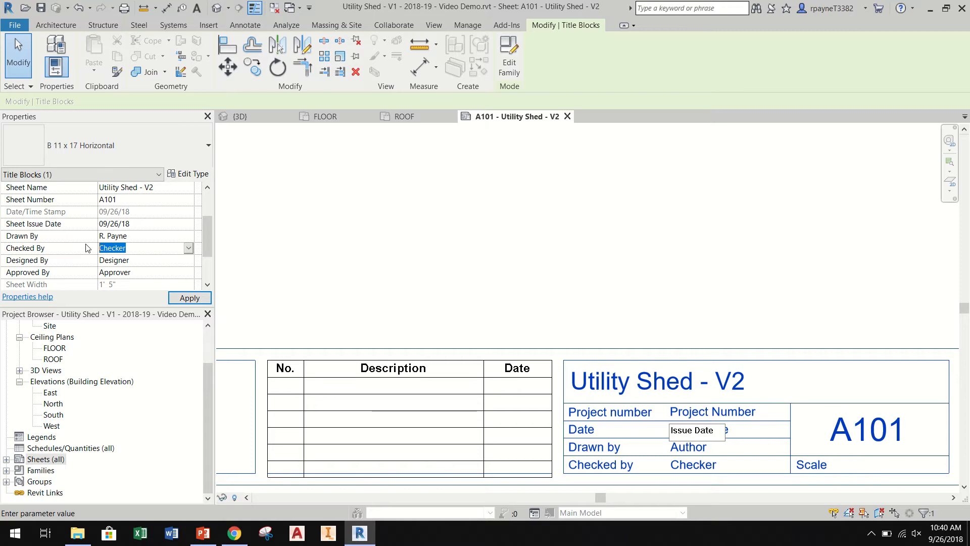
{"action": "key", "text": "Delete"}
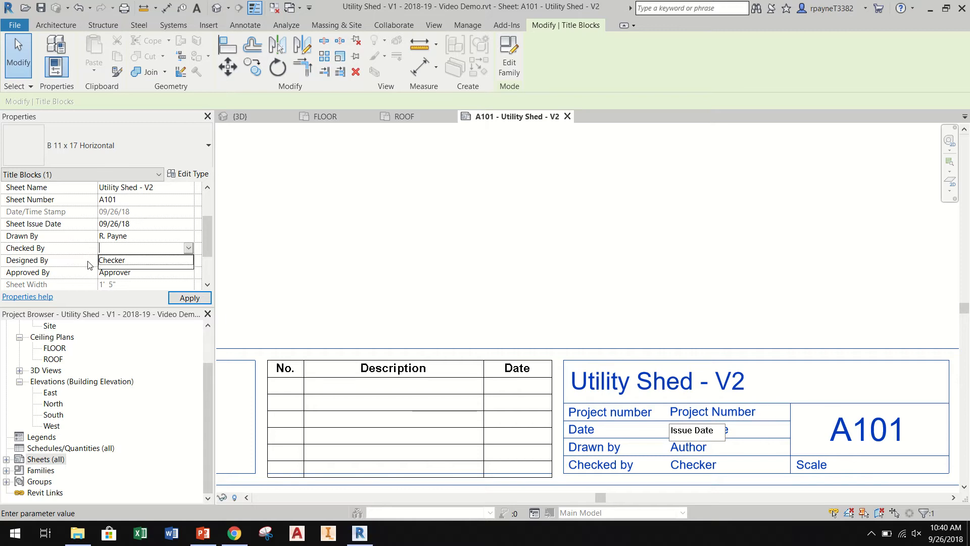
{"action": "left_click", "coordinate": [139, 262]}
{"action": "left_click_drag", "start_coordinate": [138, 262], "coordinate": [86, 254]}
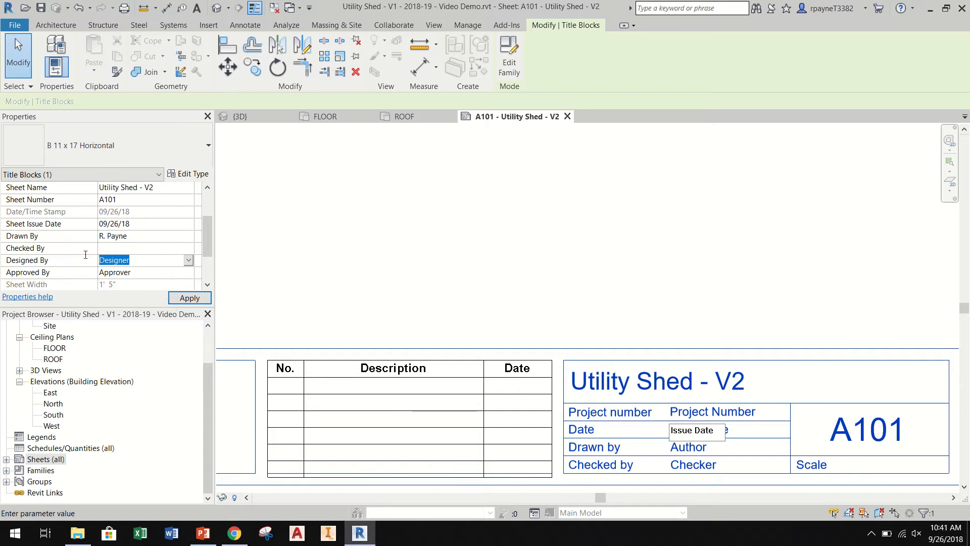
{"action": "type", "text": "R. Payne"}
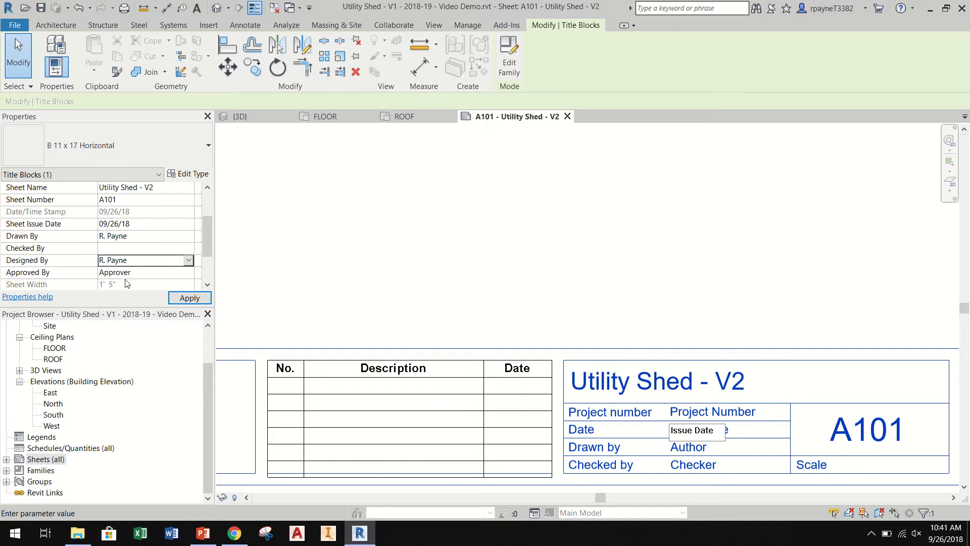
{"action": "left_click", "coordinate": [139, 278]}
{"action": "double_click", "coordinate": [118, 273]}
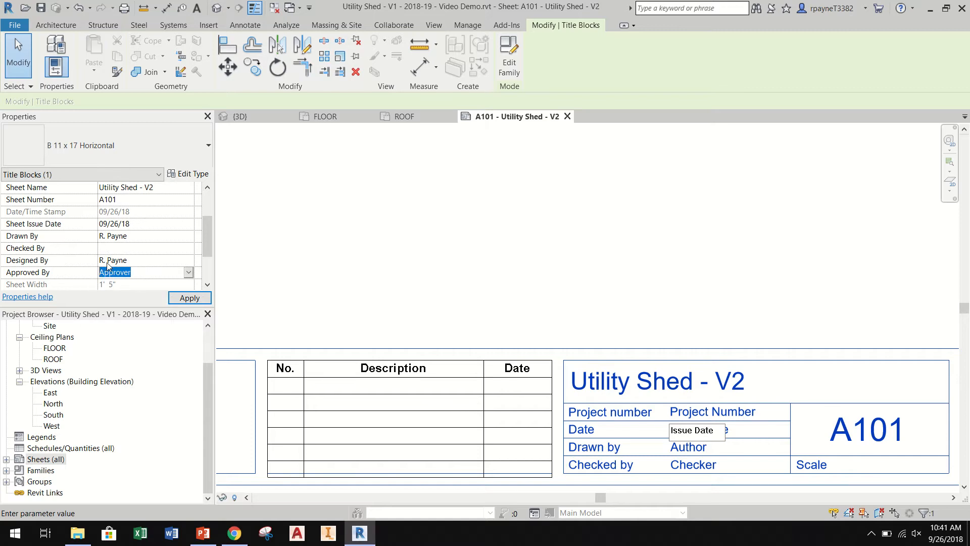
{"action": "type", "text": "R. Payne"}
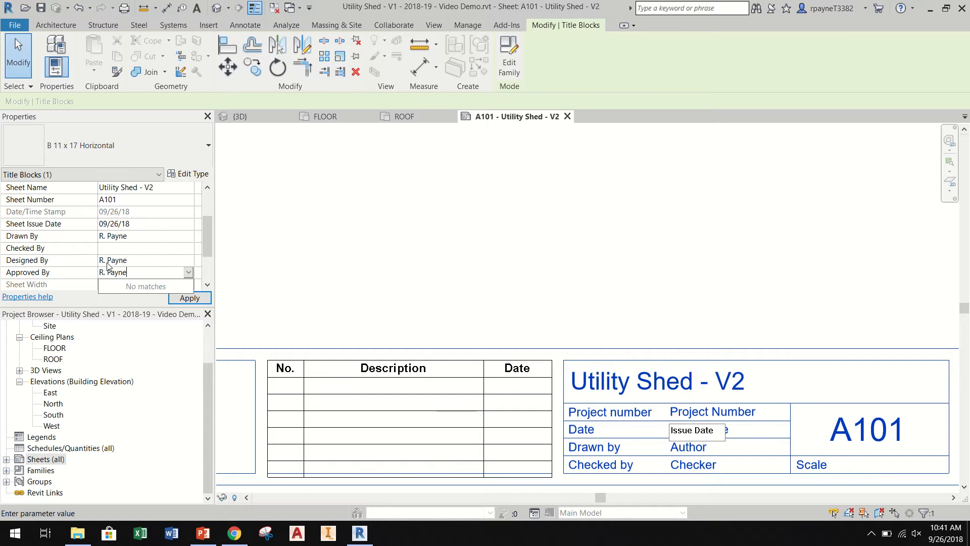
{"action": "key", "text": "Escape"}
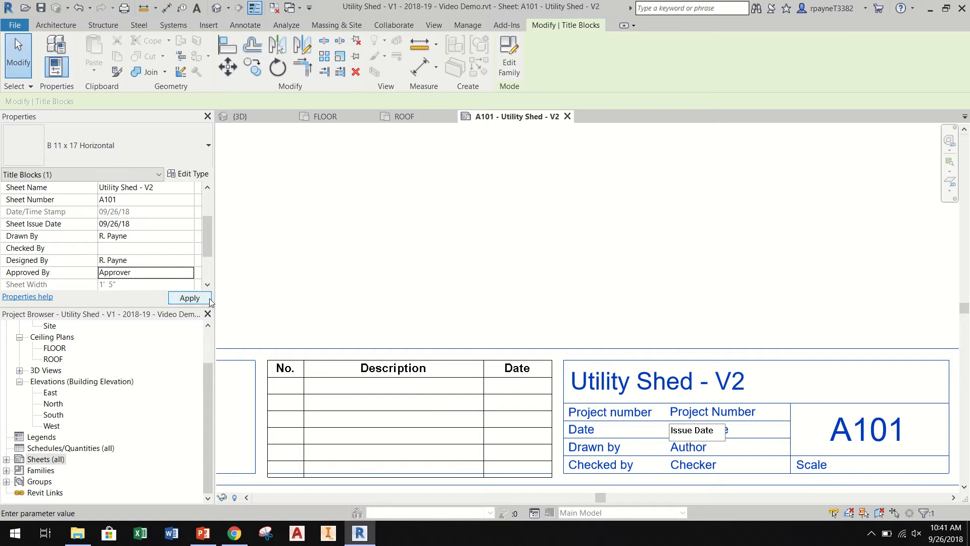
Apply the edited Drawn By, Checked By and Designed By properties to the titleblock
{"action": "left_click", "coordinate": [209, 300]}
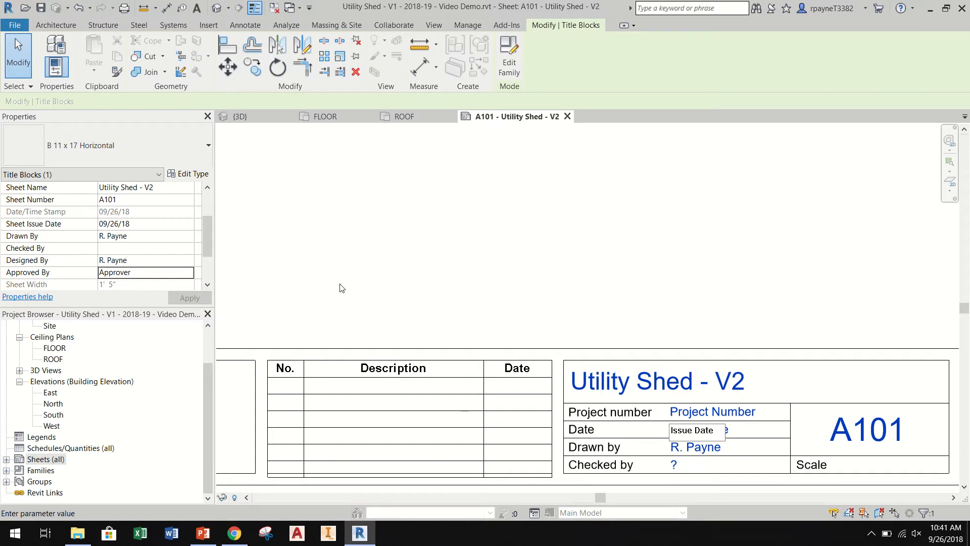
Blank out the titleblock's Checked By value and apply the change to the sheet
{"action": "left_click", "coordinate": [114, 248]}
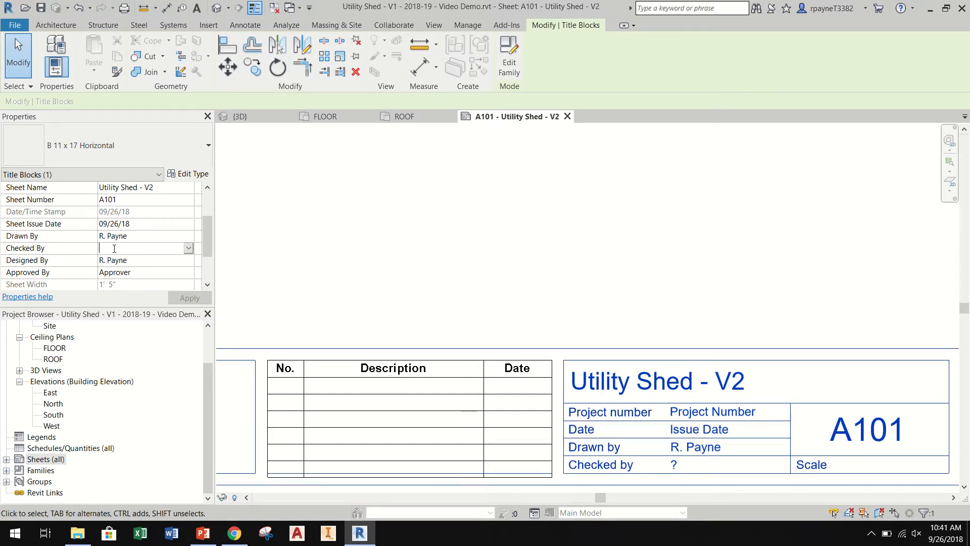
{"action": "left_click", "coordinate": [192, 298]}
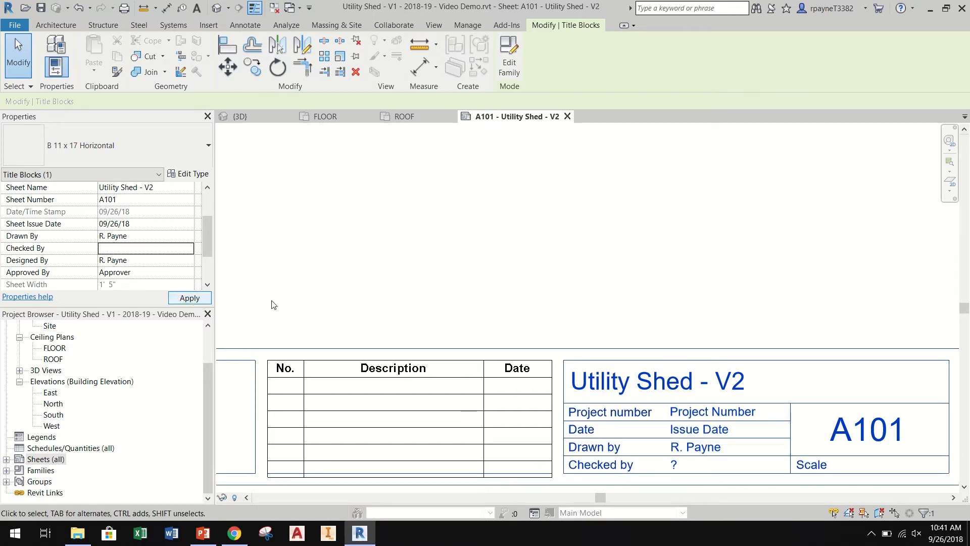
{"action": "left_click", "coordinate": [391, 303]}
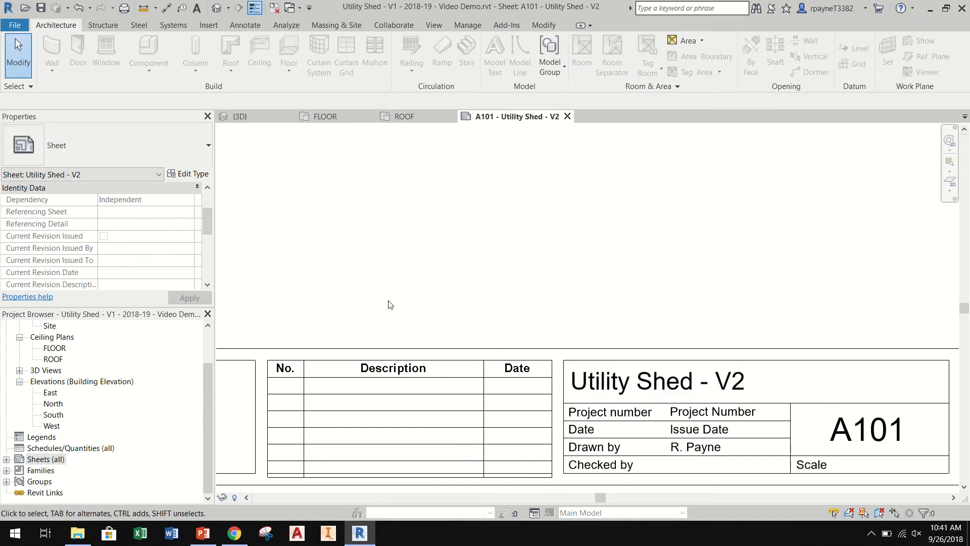
Enlarge the Project Browser so all views are listed, and expand the 3D Views group
{"action": "scroll", "coordinate": [687, 206], "scroll_direction": "down", "scroll_amount": 4}
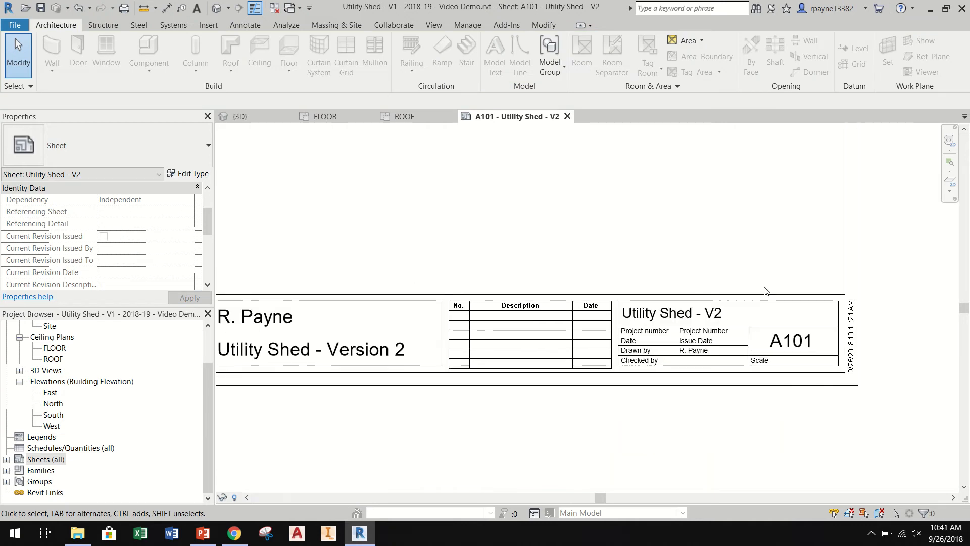
{"action": "scroll", "coordinate": [766, 282], "scroll_direction": "down", "scroll_amount": 2}
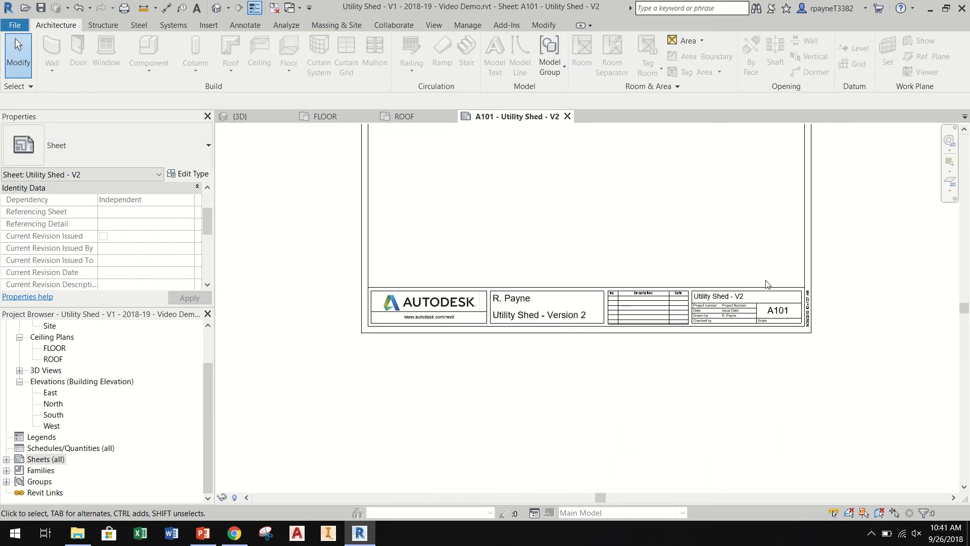
{"action": "middle_click_drag", "start_coordinate": [743, 267], "coordinate": [743, 409]}
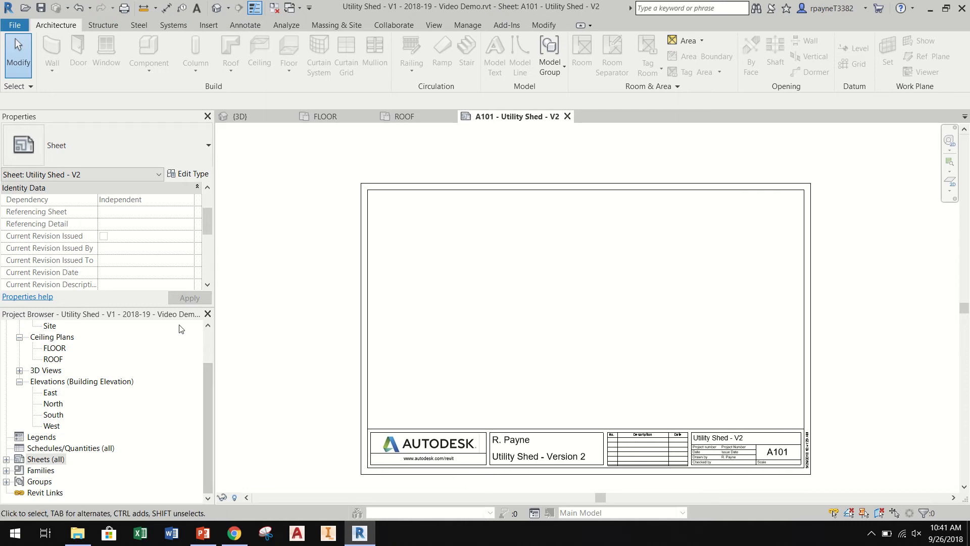
{"action": "left_click_drag", "start_coordinate": [155, 306], "coordinate": [163, 247]}
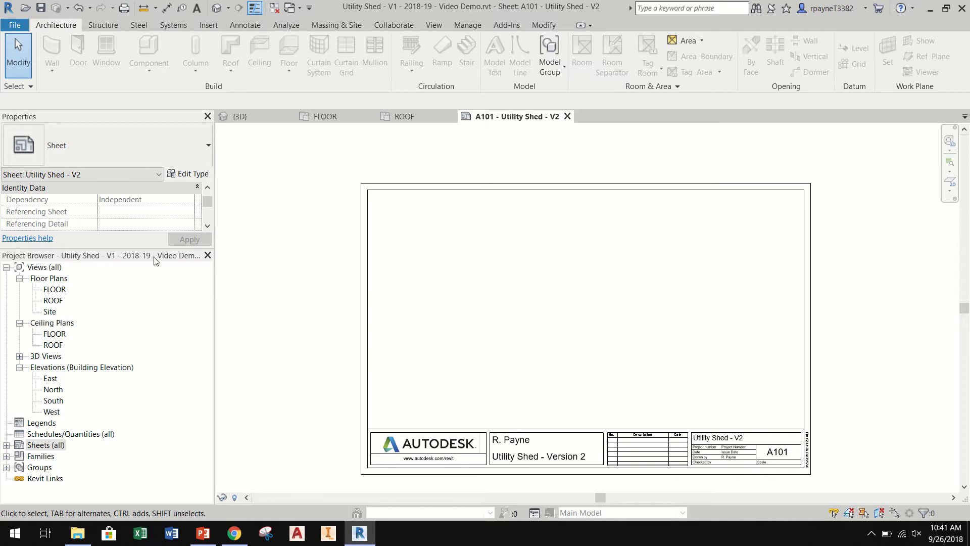
{"action": "left_click_drag", "start_coordinate": [148, 248], "coordinate": [149, 236]}
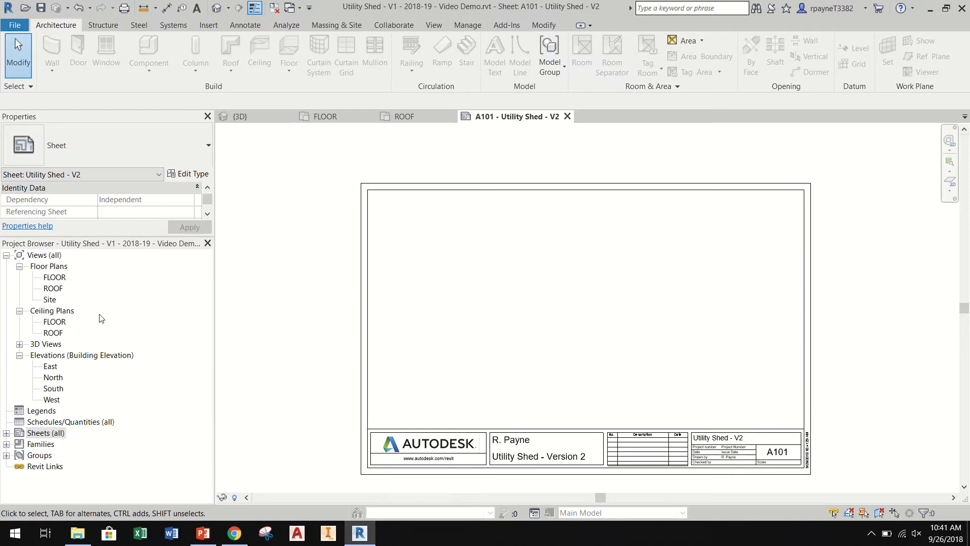
{"action": "left_click", "coordinate": [20, 345]}
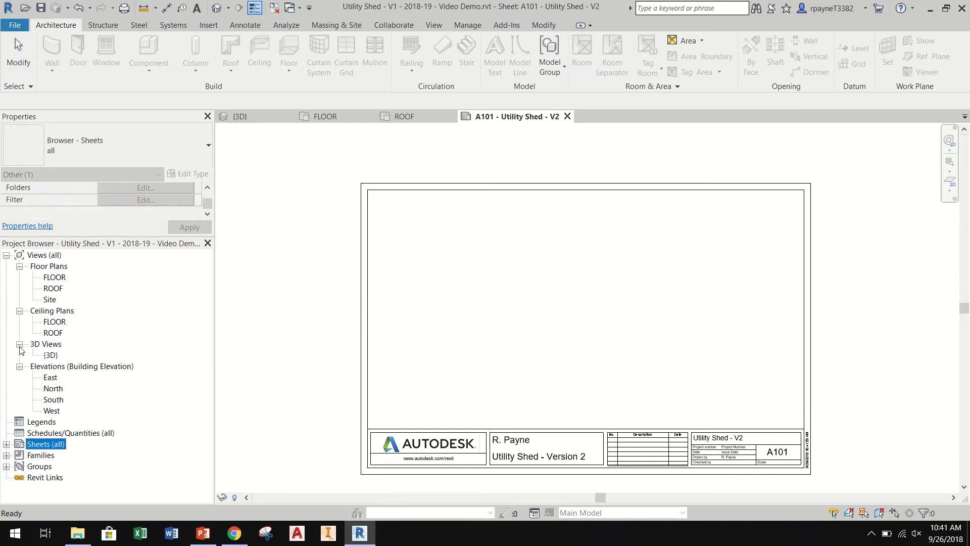
{"action": "left_click", "coordinate": [50, 356]}
{"action": "left_click", "coordinate": [51, 356]}
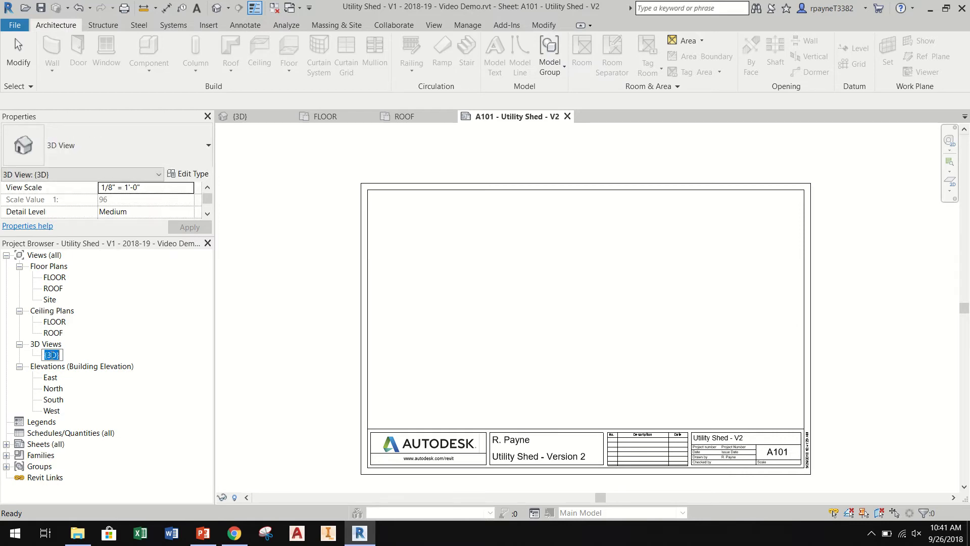
{"action": "left_click", "coordinate": [83, 362]}
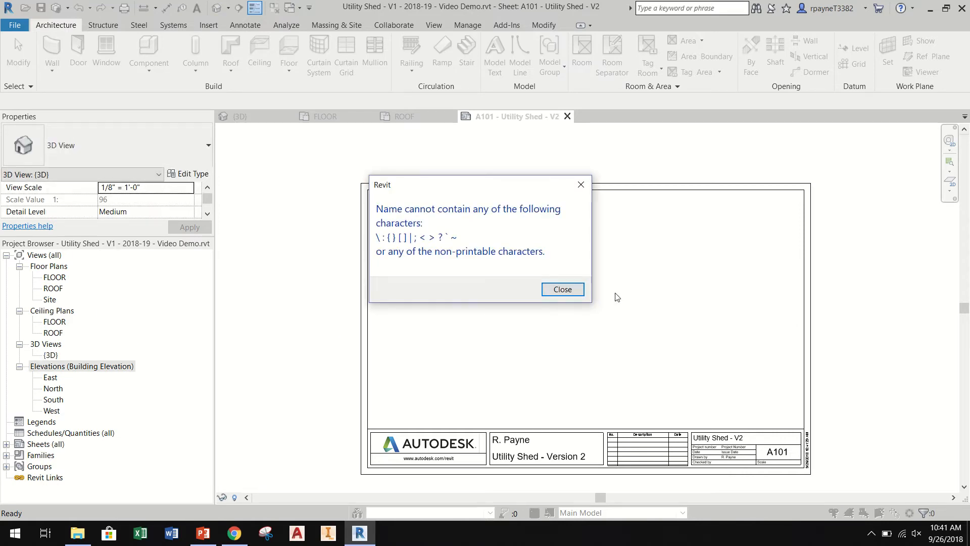
{"action": "left_click", "coordinate": [548, 290]}
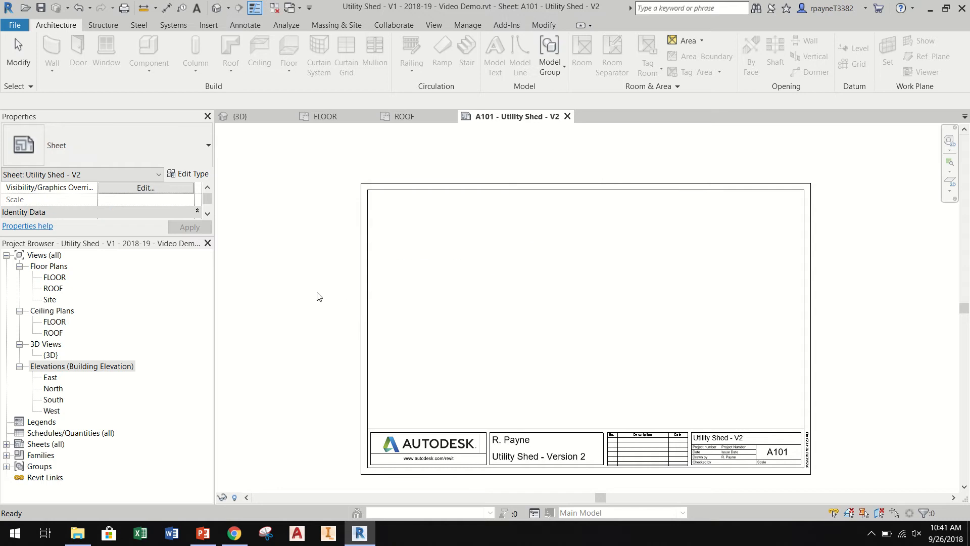
Open the default 3D view, expand the list of sheets, and return to sheet A101 - Utility Shed - V2
{"action": "left_click", "coordinate": [217, 9]}
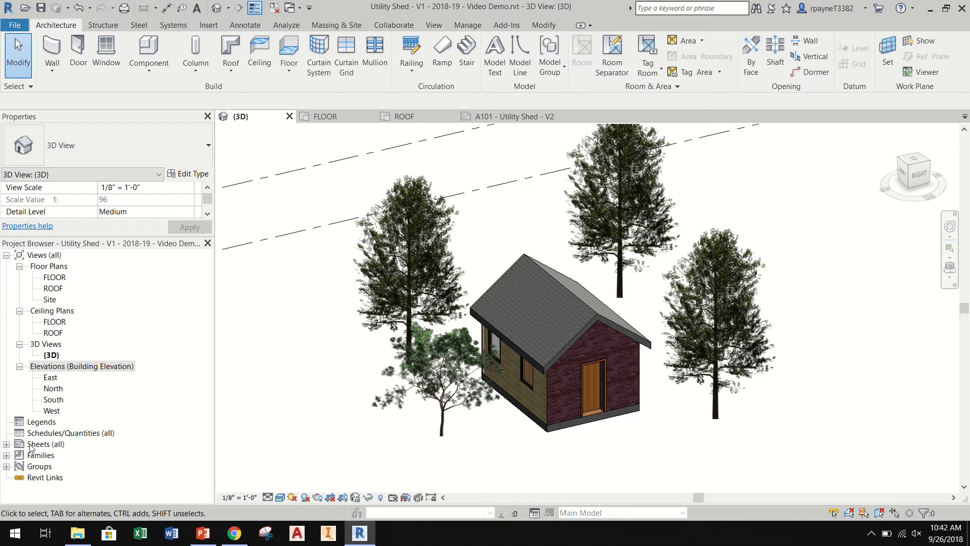
{"action": "left_click", "coordinate": [6, 443]}
{"action": "left_click", "coordinate": [49, 455]}
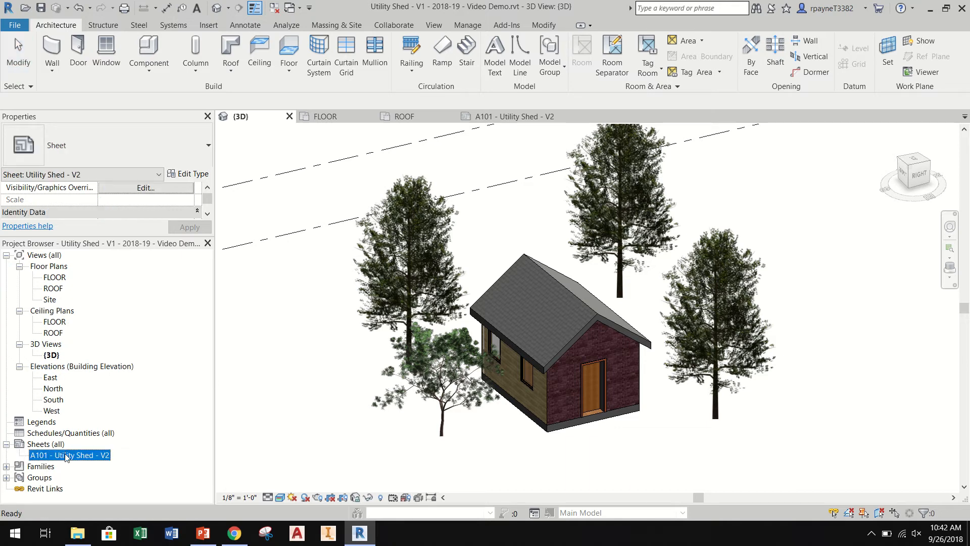
{"action": "double_click", "coordinate": [66, 455]}
Try placing the {3D} view on sheet A101, and delete the placed viewport
{"action": "left_click", "coordinate": [53, 356]}
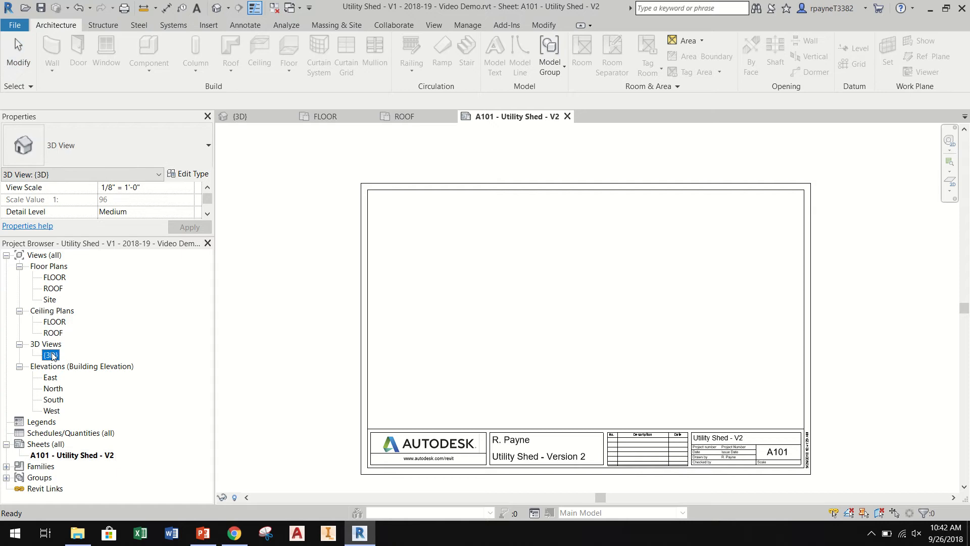
{"action": "left_click_drag", "start_coordinate": [79, 445], "coordinate": [78, 456]}
{"action": "scroll", "coordinate": [523, 323], "scroll_direction": "down", "scroll_amount": 4}
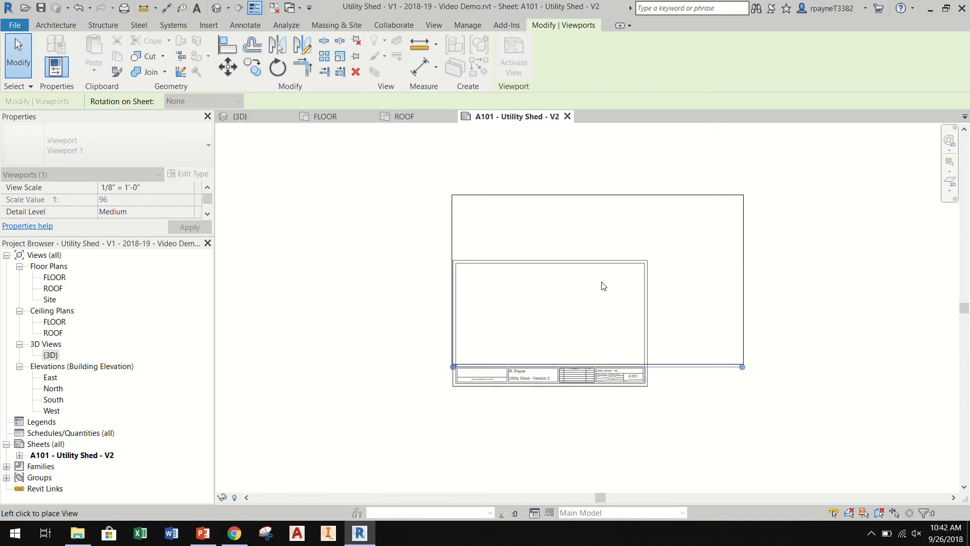
{"action": "left_click", "coordinate": [598, 299]}
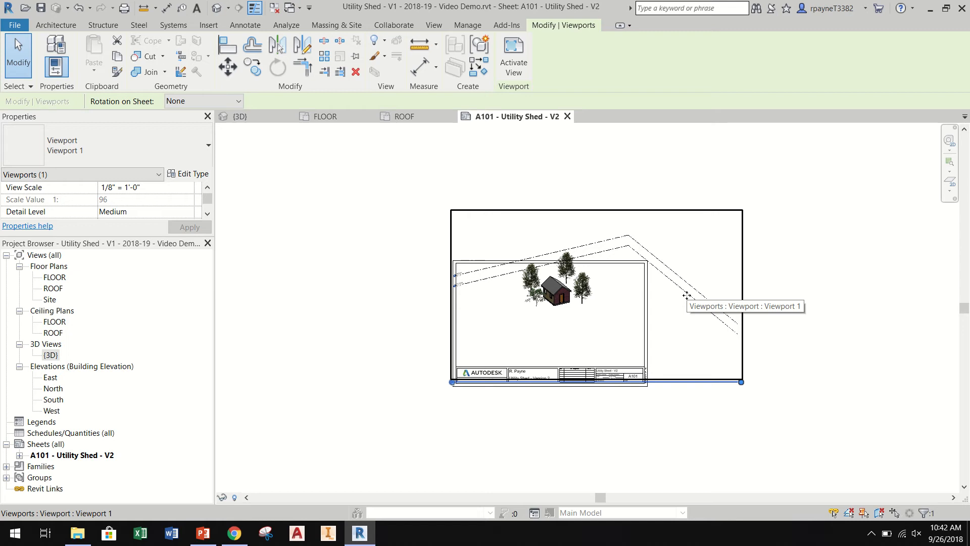
{"action": "key", "text": "Delete"}
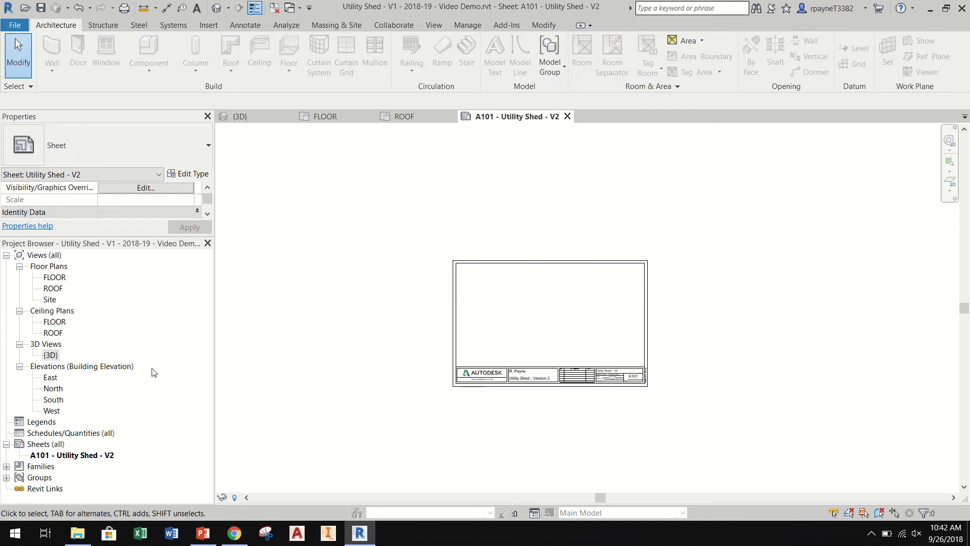
Show the crop region in the default 3D view
{"action": "left_click", "coordinate": [216, 8]}
{"action": "scroll", "coordinate": [460, 299], "scroll_direction": "down", "scroll_amount": 5}
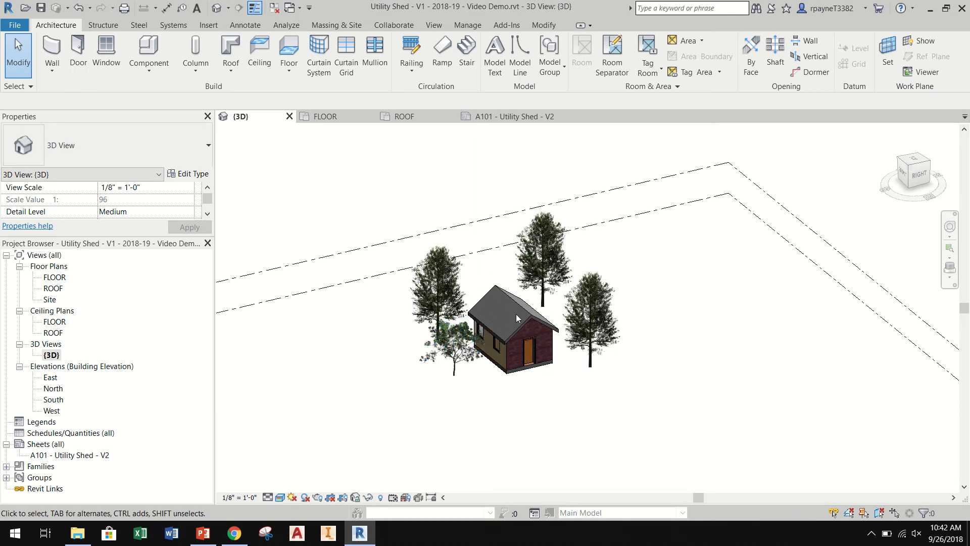
{"action": "left_click", "coordinate": [343, 498]}
{"action": "scroll", "coordinate": [376, 376], "scroll_direction": "down", "scroll_amount": 3}
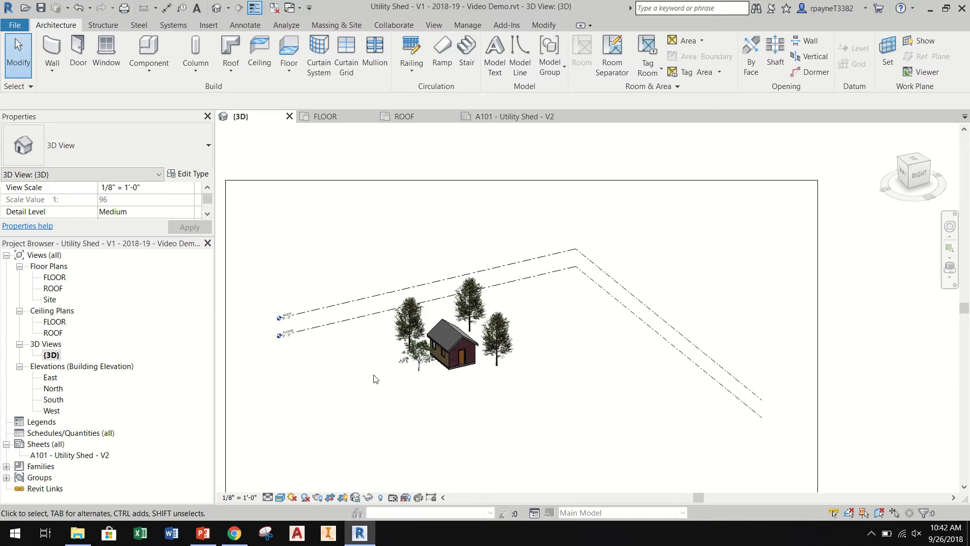
{"action": "scroll", "coordinate": [375, 378], "scroll_direction": "down", "scroll_amount": 2}
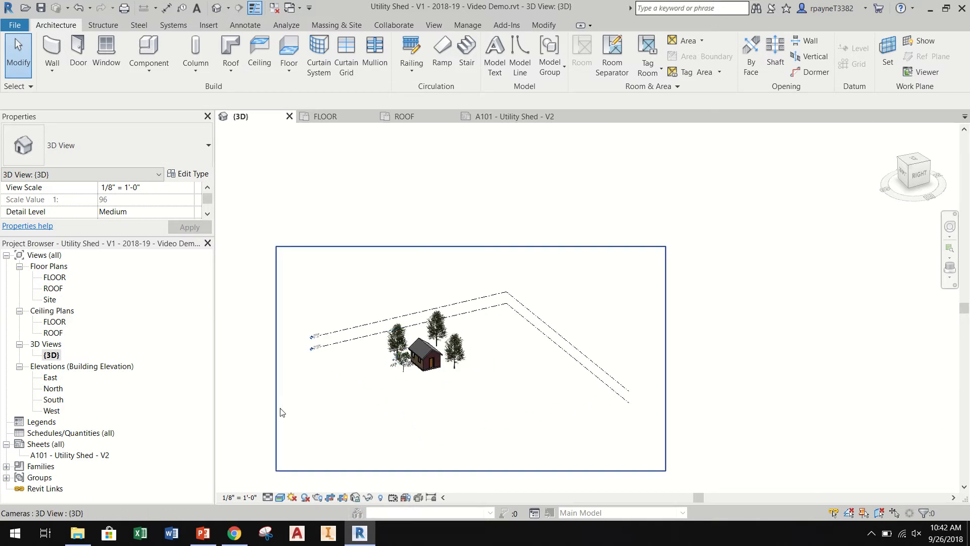
Shrink the 3D view's crop region on all four sides to fit tightly around the shed and its trees
{"action": "left_click", "coordinate": [276, 458]}
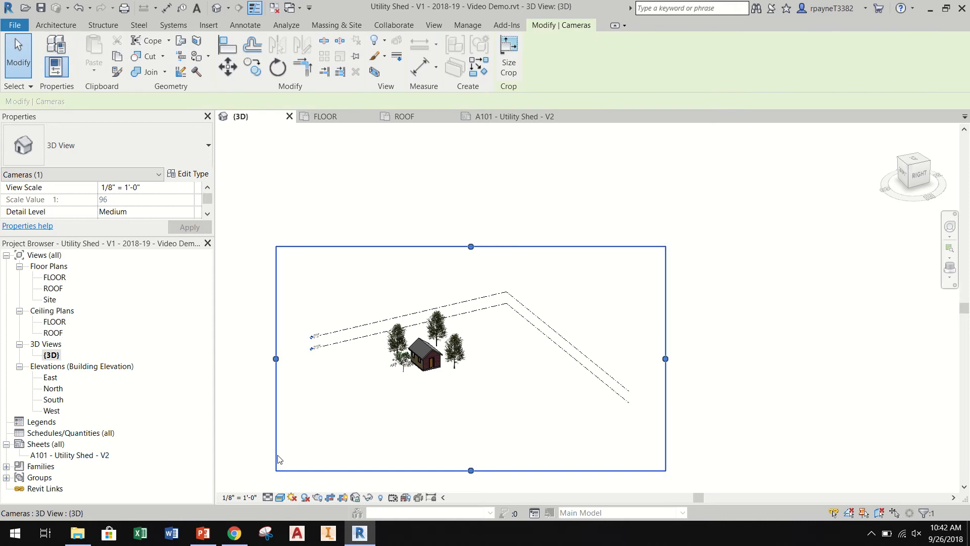
{"action": "left_click_drag", "start_coordinate": [276, 359], "coordinate": [386, 357]}
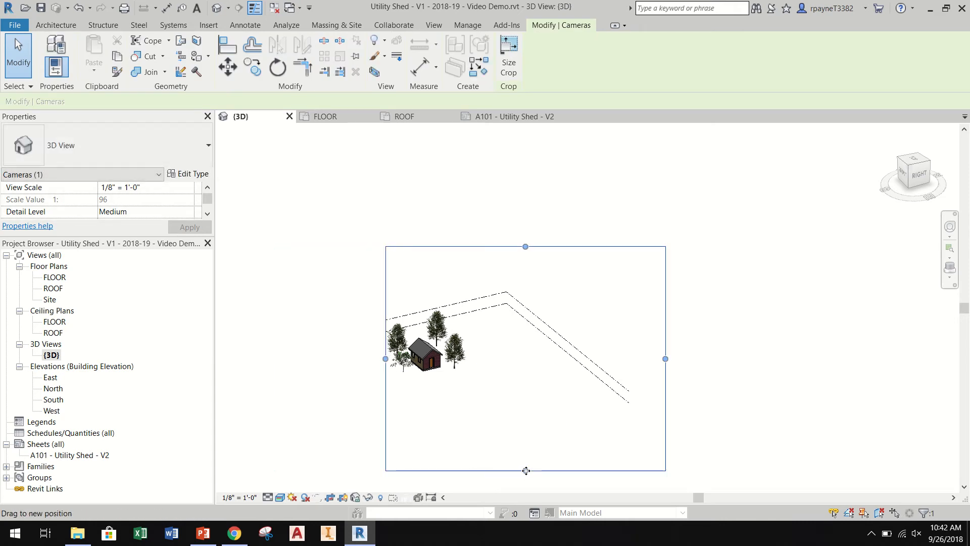
{"action": "left_click_drag", "start_coordinate": [488, 469], "coordinate": [485, 376]}
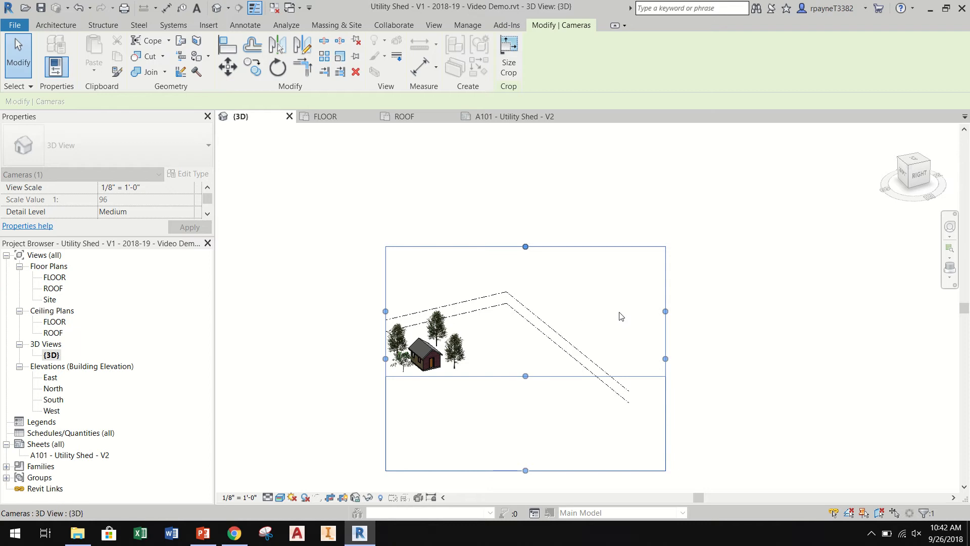
{"action": "left_click_drag", "start_coordinate": [665, 312], "coordinate": [468, 331]}
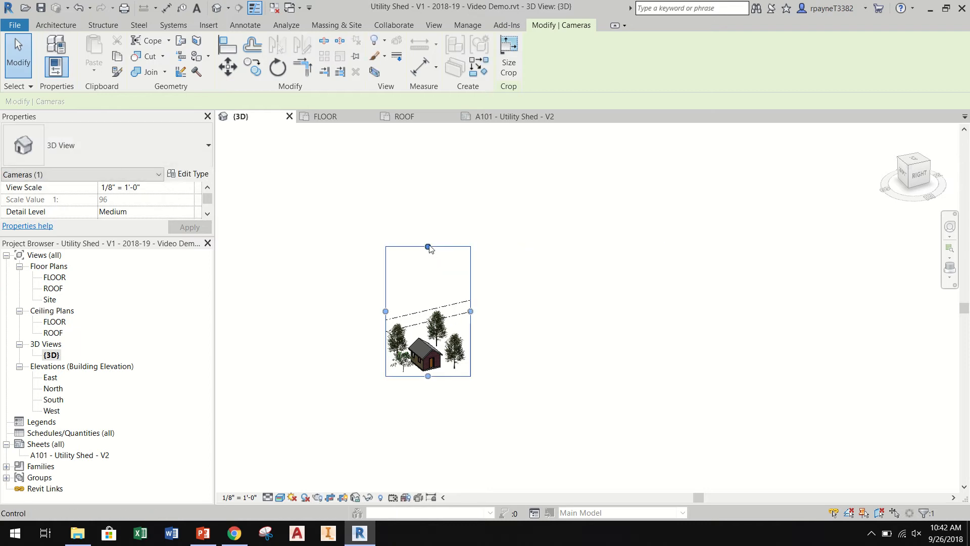
{"action": "left_click_drag", "start_coordinate": [428, 247], "coordinate": [420, 307]}
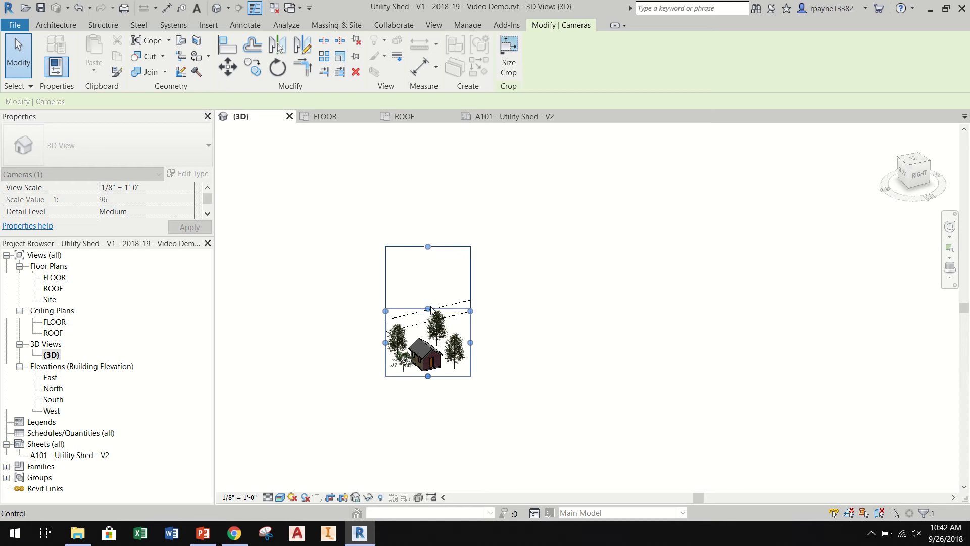
{"action": "left_click", "coordinate": [549, 290]}
Hide the whole Levels category in the 3D view, starting from the ROOF level line
{"action": "scroll", "coordinate": [402, 318], "scroll_direction": "up", "scroll_amount": 4}
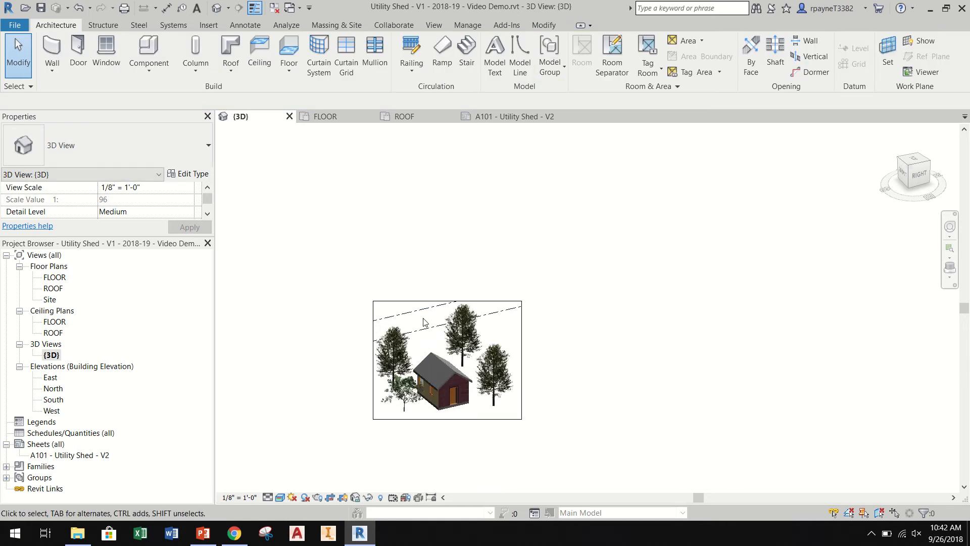
{"action": "scroll", "coordinate": [425, 322], "scroll_direction": "up", "scroll_amount": 3}
{"action": "right_click", "coordinate": [420, 306]}
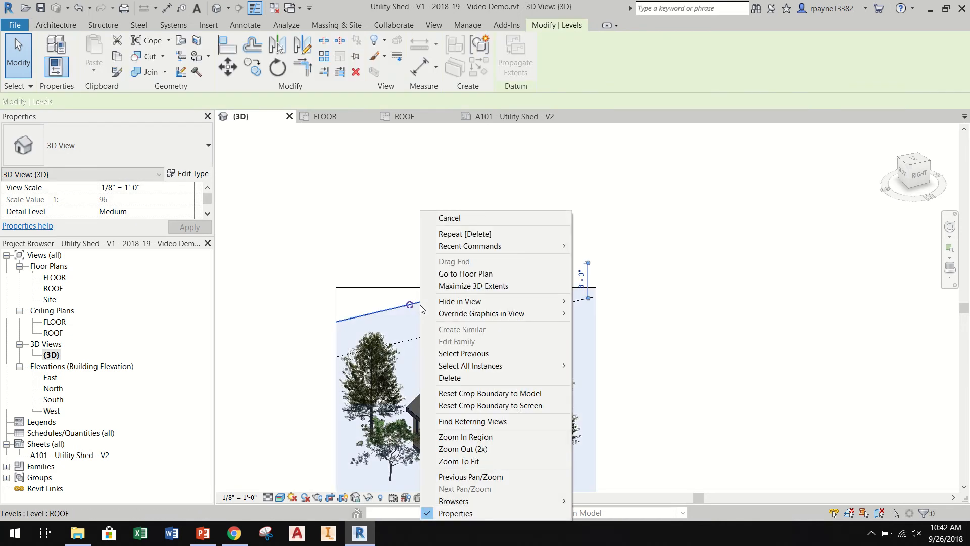
{"action": "mouse_move", "coordinate": [558, 301]}
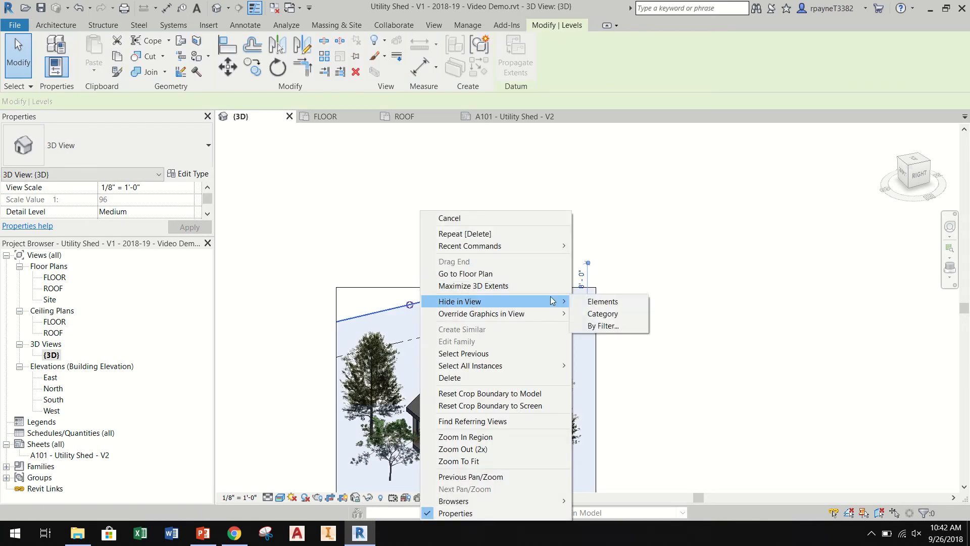
{"action": "left_click", "coordinate": [594, 313]}
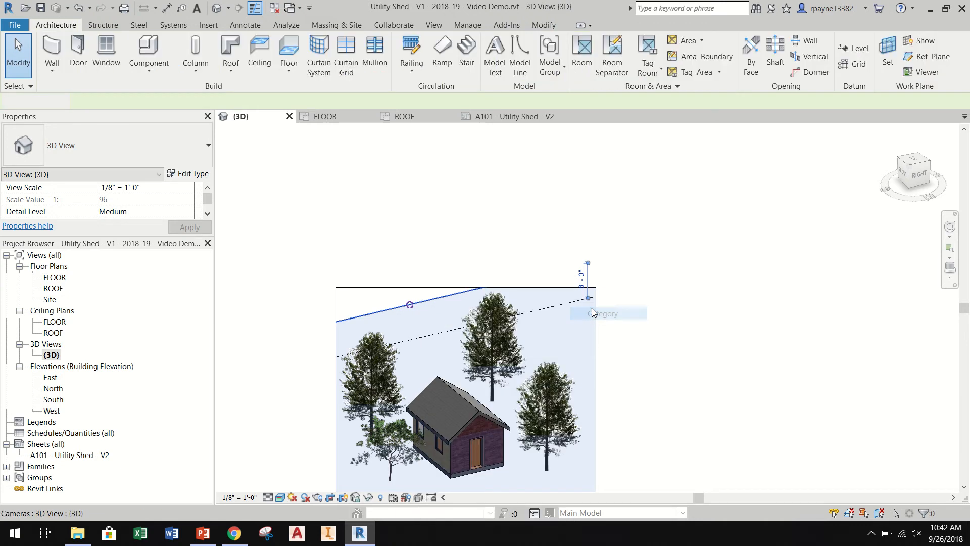
Hide the 3D view's crop region boundary and open sheet A101 - Utility Shed - V2
{"action": "scroll", "coordinate": [627, 290], "scroll_direction": "down", "scroll_amount": 3}
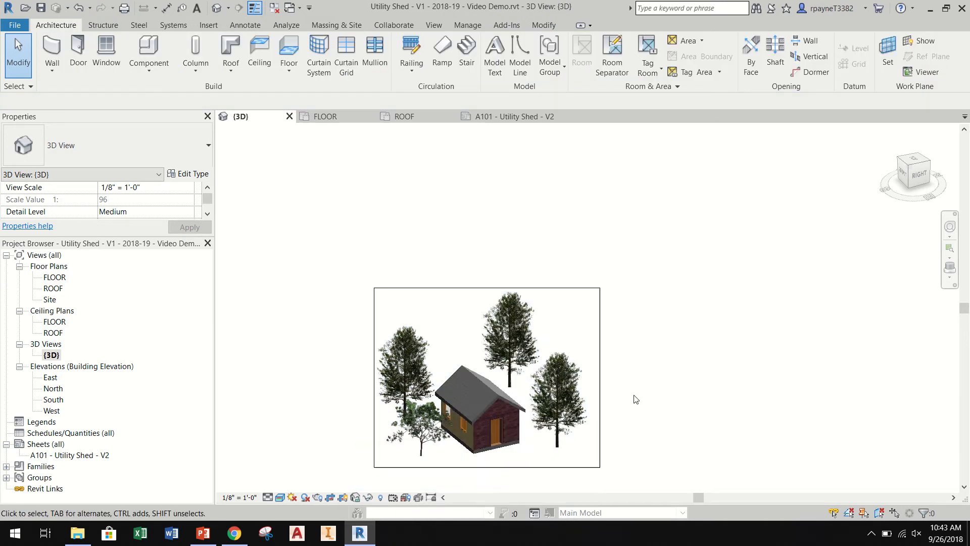
{"action": "middle_click_drag", "start_coordinate": [617, 460], "coordinate": [617, 396]}
{"action": "scroll", "coordinate": [543, 389], "scroll_direction": "up", "scroll_amount": 3}
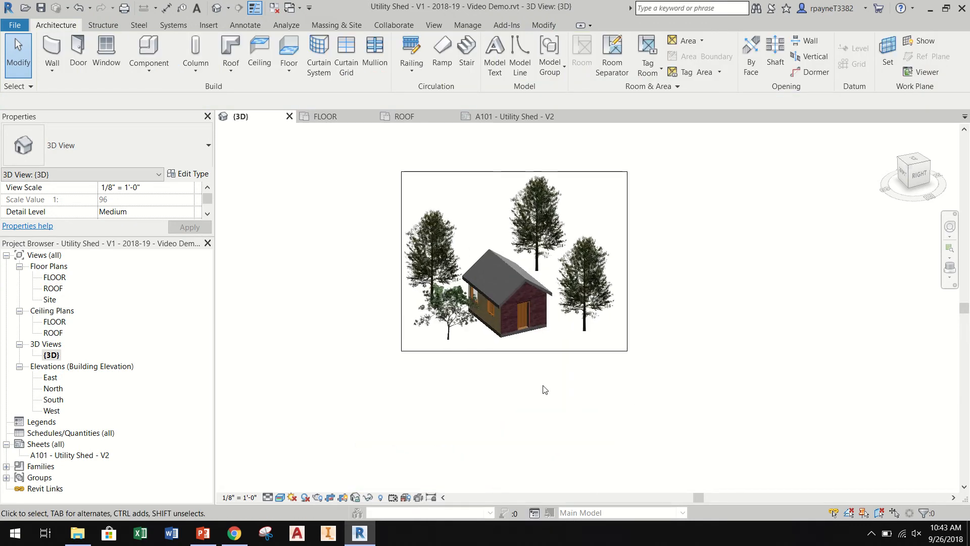
{"action": "left_click", "coordinate": [348, 498]}
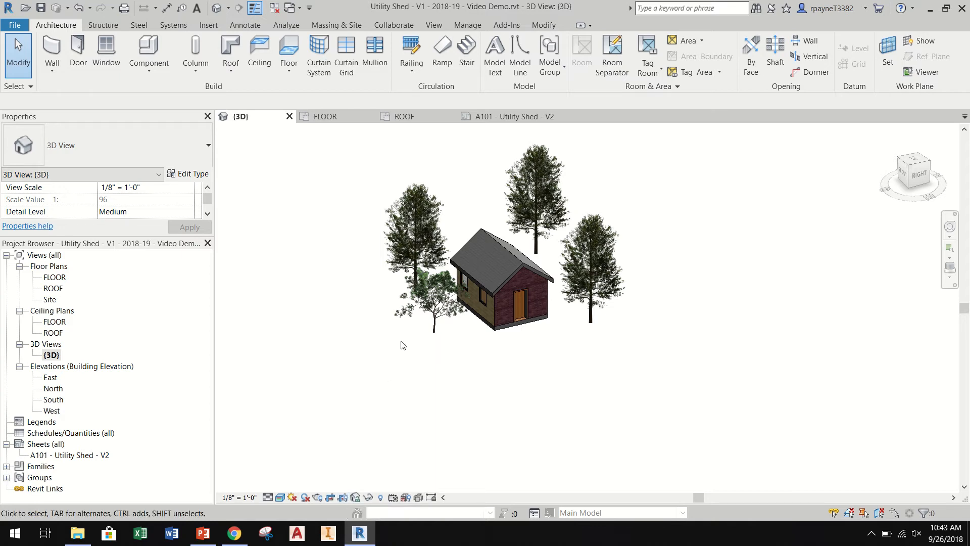
{"action": "middle_click_drag", "start_coordinate": [402, 345], "coordinate": [433, 427]}
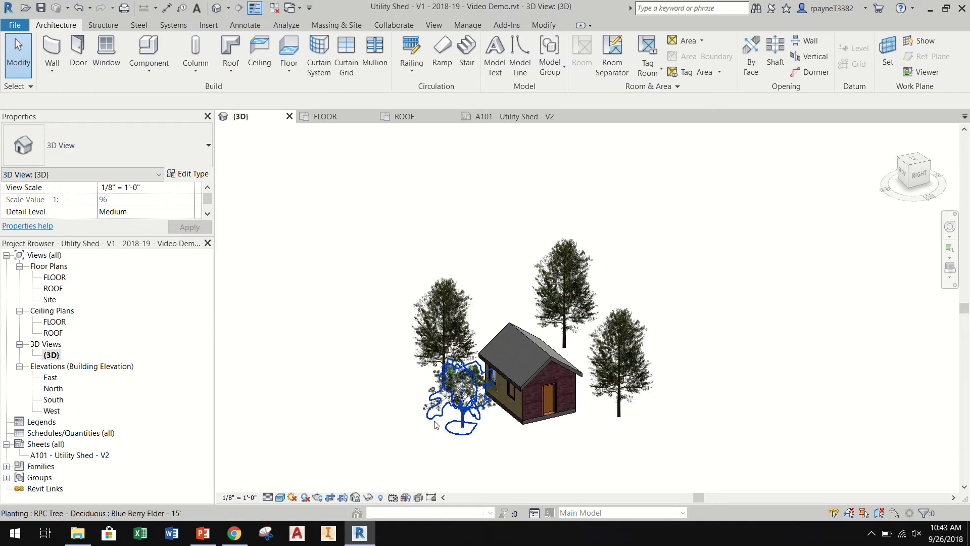
{"action": "left_click", "coordinate": [92, 456]}
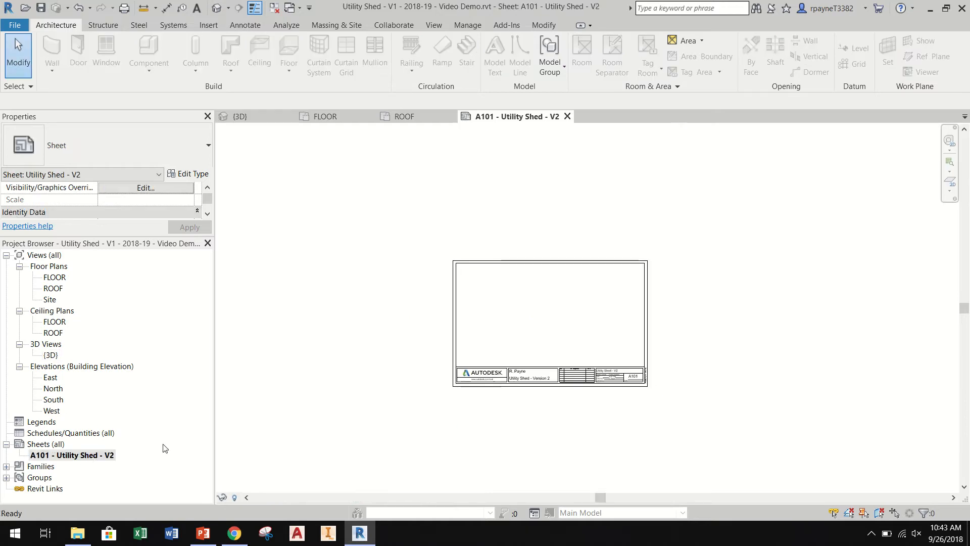
Place the default 3D view in the upper-right part of sheet A101 and nudge the viewport toward the top border
{"action": "left_click", "coordinate": [51, 355]}
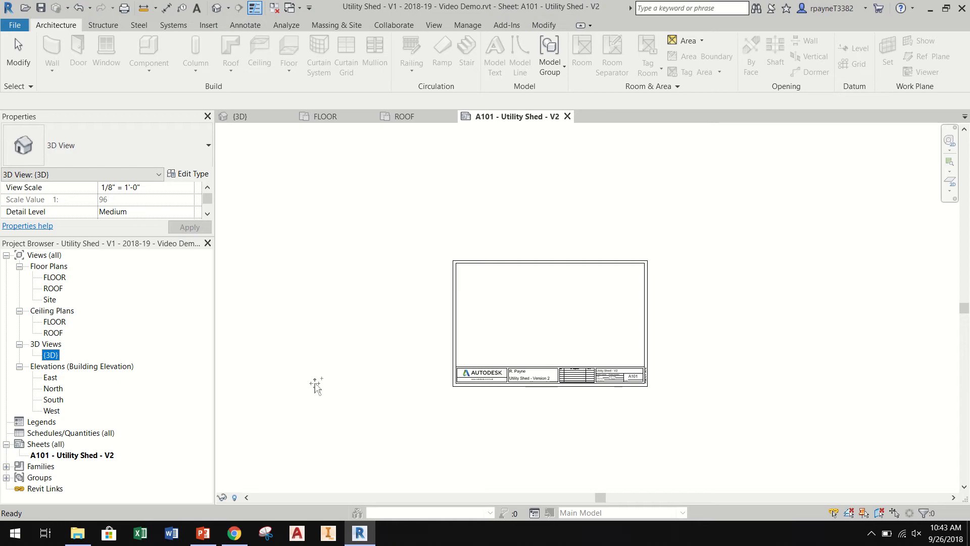
{"action": "left_click_drag", "start_coordinate": [580, 316], "coordinate": [586, 302]}
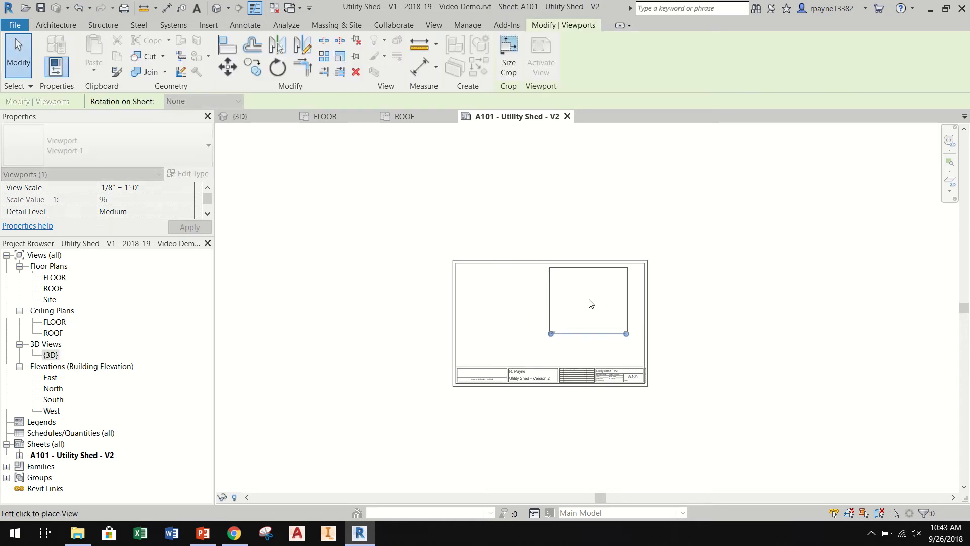
{"action": "scroll", "coordinate": [602, 303], "scroll_direction": "up", "scroll_amount": 4}
{"action": "scroll", "coordinate": [602, 301], "scroll_direction": "up", "scroll_amount": 1}
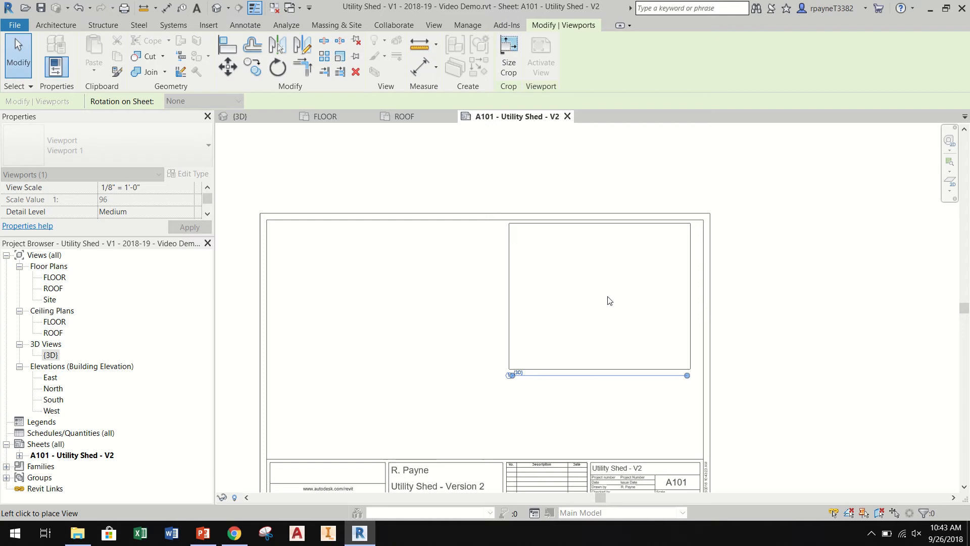
{"action": "left_click", "coordinate": [609, 299]}
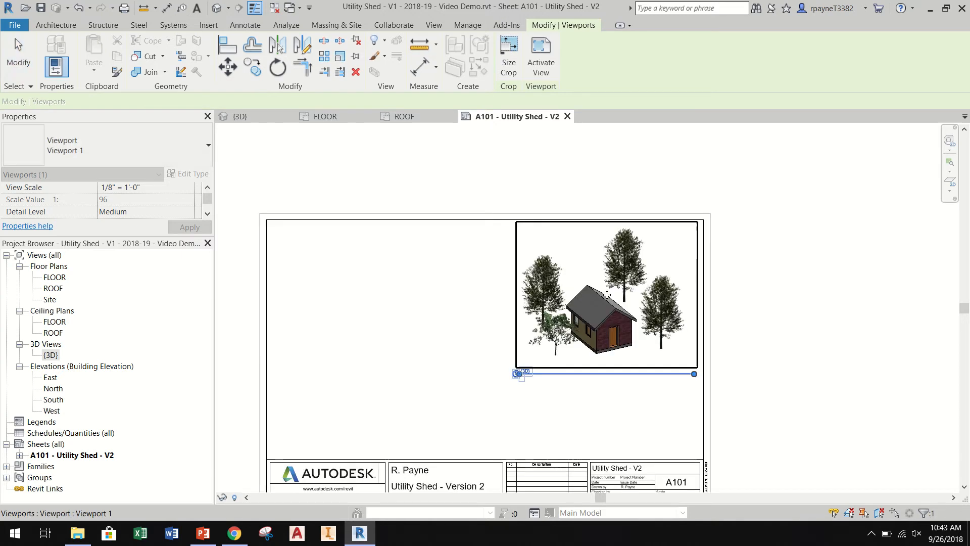
{"action": "left_click_drag", "start_coordinate": [608, 296], "coordinate": [609, 300]}
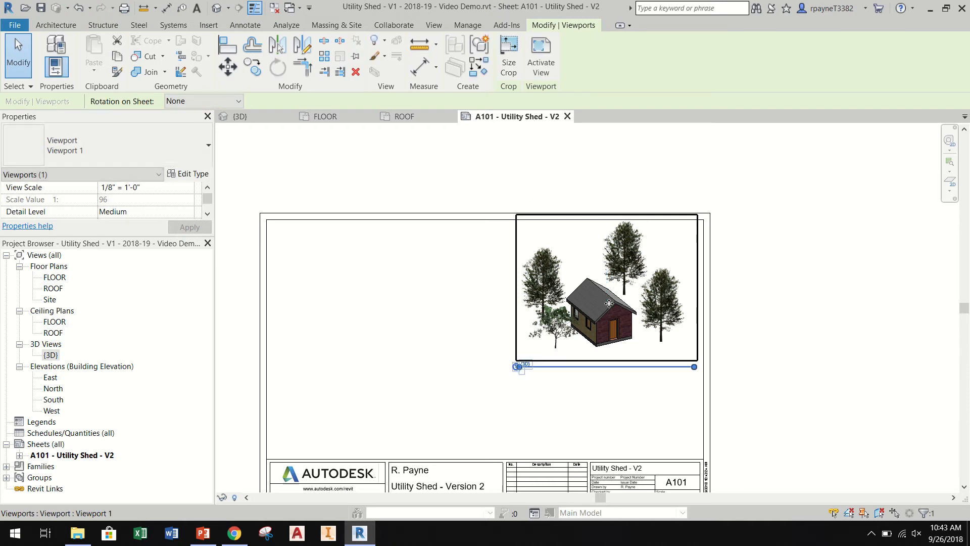
{"action": "left_click", "coordinate": [753, 272]}
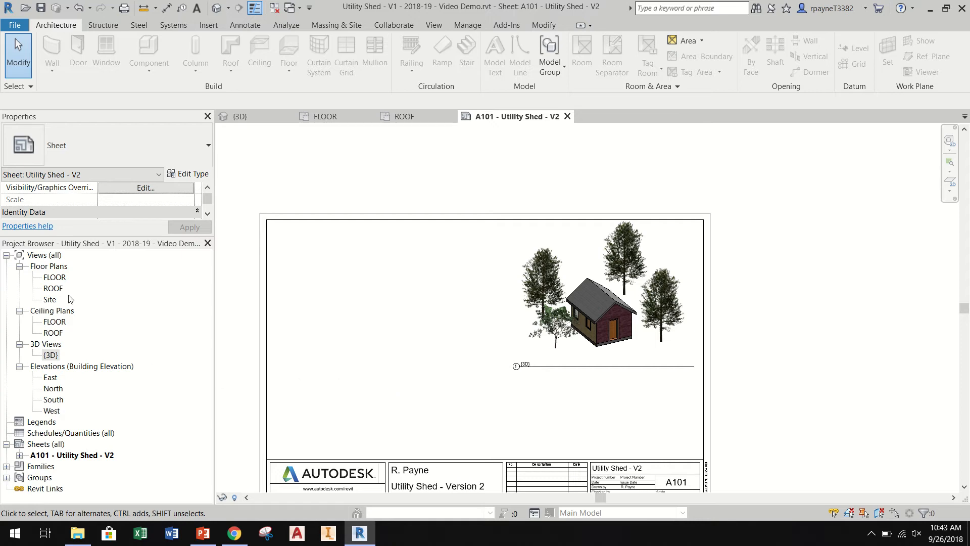
{"action": "double_click", "coordinate": [63, 280]}
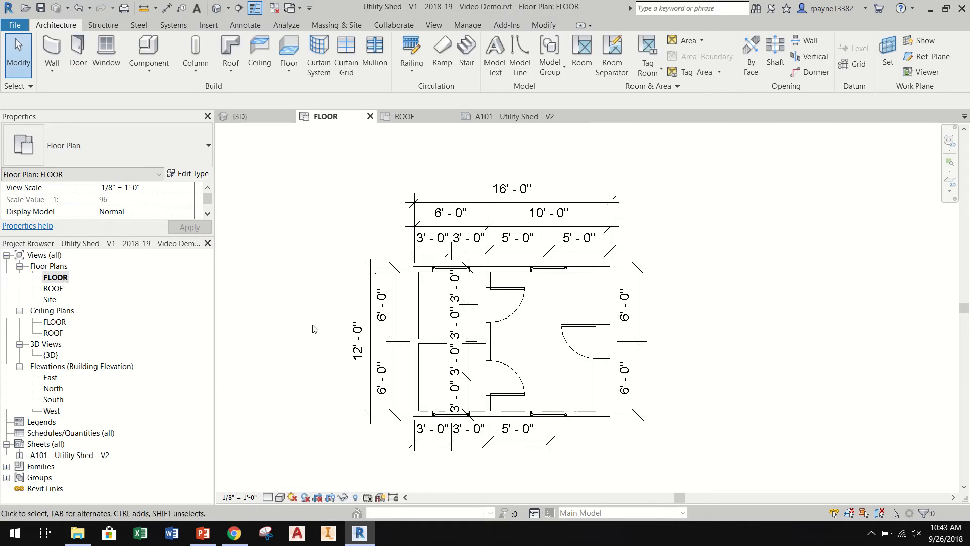
{"action": "double_click", "coordinate": [63, 455]}
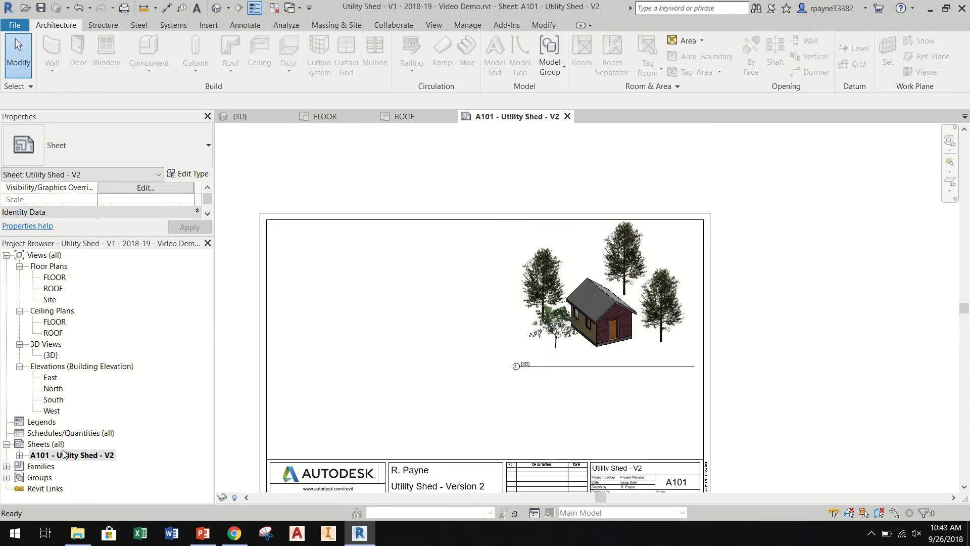
{"action": "left_click", "coordinate": [57, 278]}
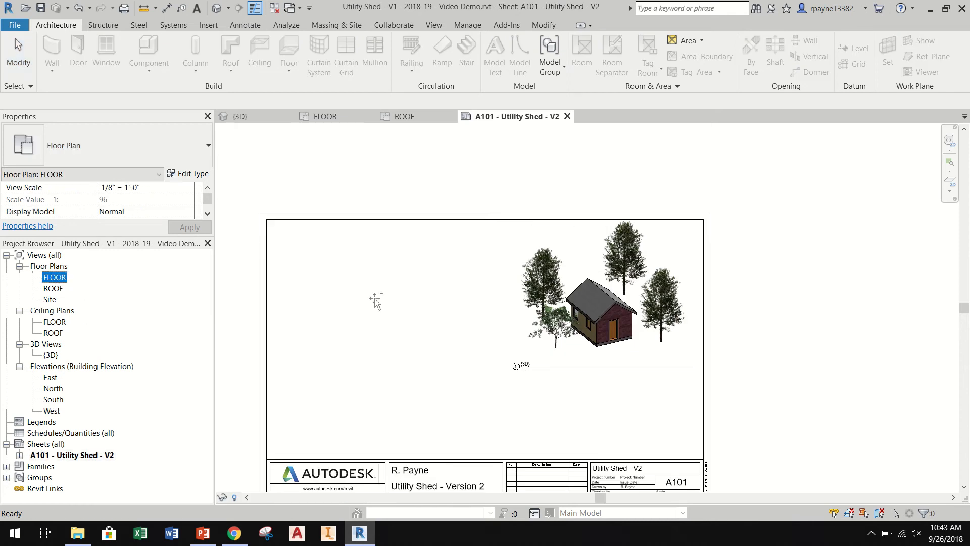
{"action": "mouse_move", "coordinate": [375, 301]}
{"action": "left_mouse_down"}
{"action": "mouse_move", "coordinate": [368, 293]}
{"action": "mouse_move", "coordinate": [379, 310]}
{"action": "left_mouse_up"}
{"action": "scroll", "coordinate": [390, 325], "scroll_direction": "down", "scroll_amount": 2}
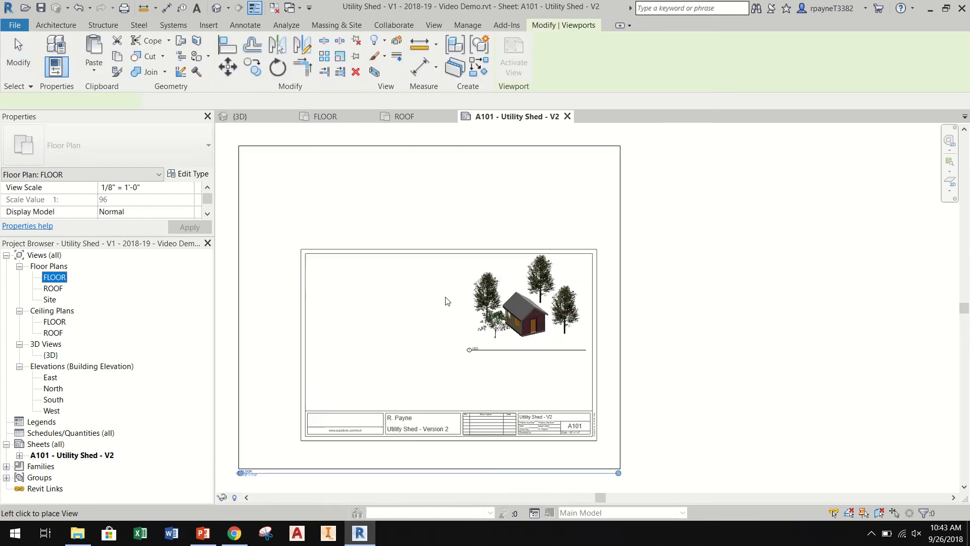
{"action": "scroll", "coordinate": [446, 301], "scroll_direction": "down", "scroll_amount": 2}
{"action": "left_click", "coordinate": [444, 298]}
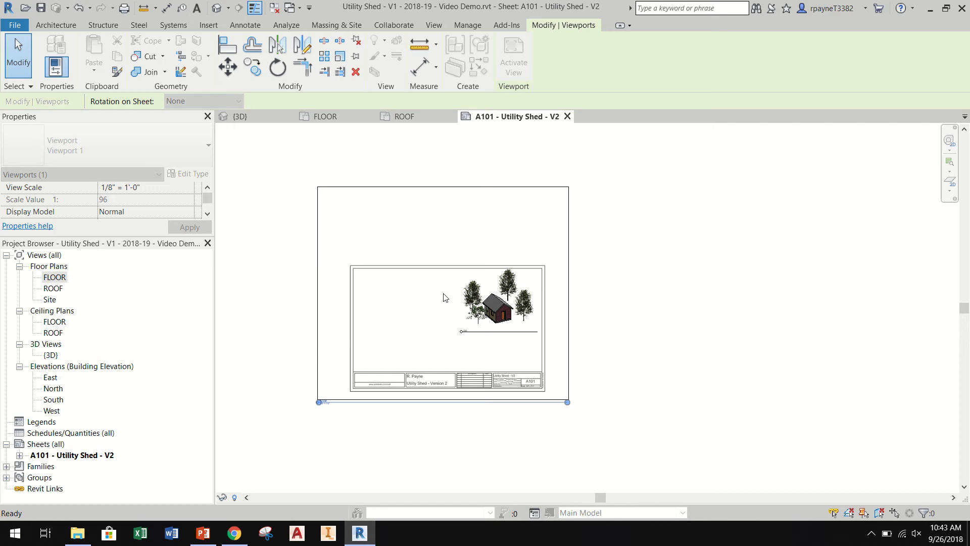
{"action": "key", "text": "Escape"}
{"action": "scroll", "coordinate": [420, 303], "scroll_direction": "up", "scroll_amount": 4}
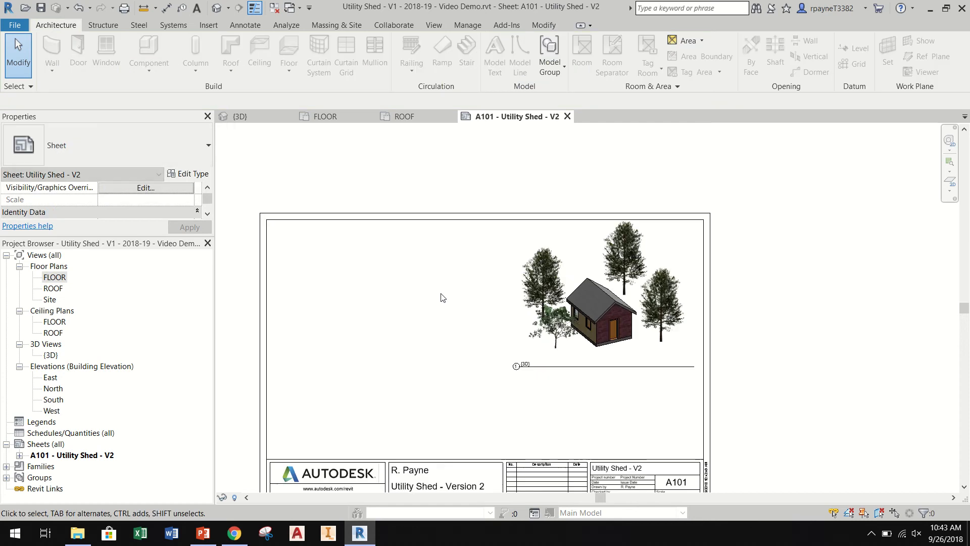
Open the FLOOR plan, examine the surrounding elevation markers, then show and select the plan's crop region
{"action": "double_click", "coordinate": [54, 278]}
{"action": "scroll", "coordinate": [364, 352], "scroll_direction": "down", "scroll_amount": 3}
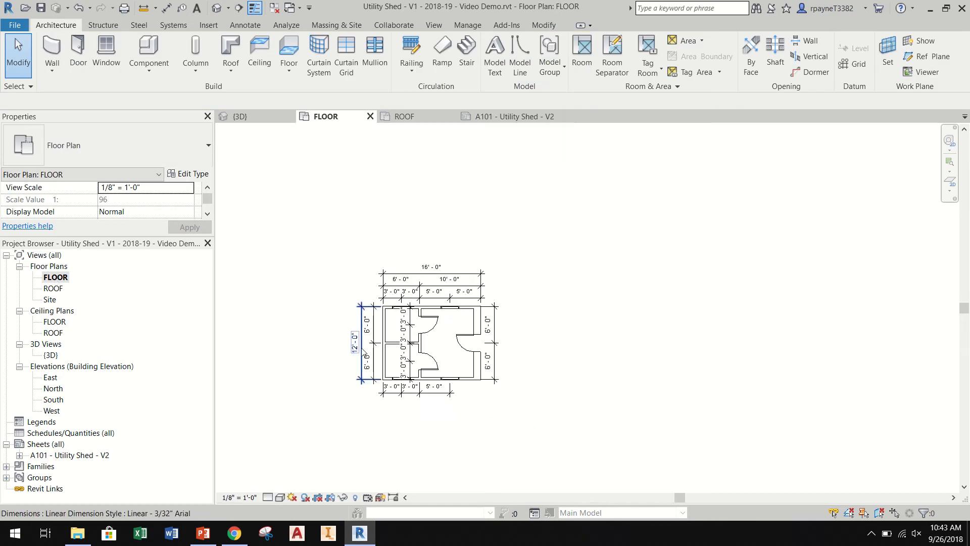
{"action": "scroll", "coordinate": [365, 352], "scroll_direction": "down", "scroll_amount": 4}
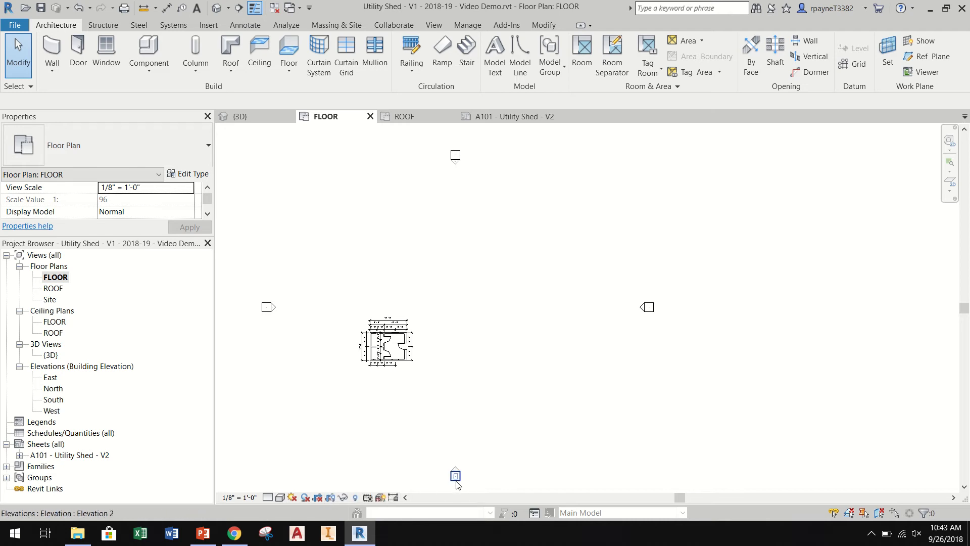
{"action": "scroll", "coordinate": [457, 484], "scroll_direction": "up", "scroll_amount": 5}
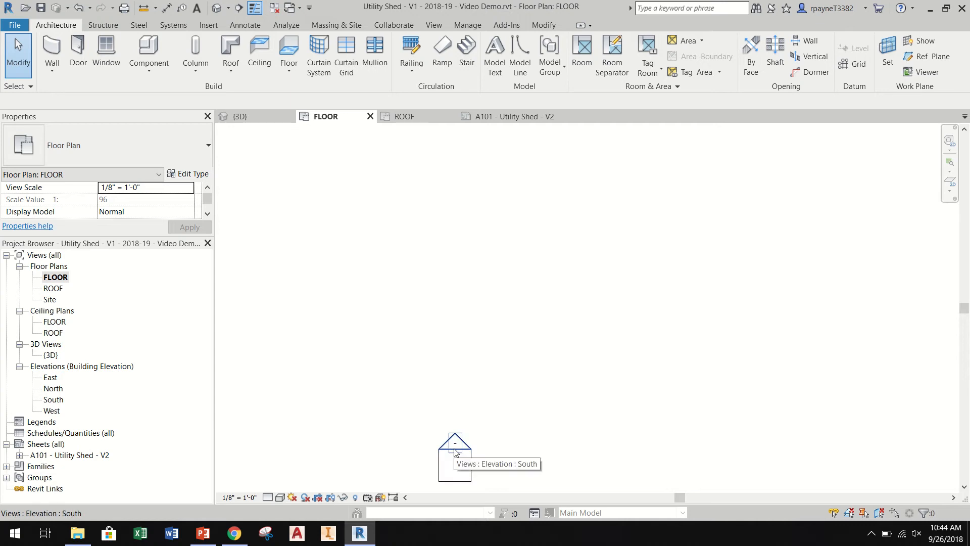
{"action": "scroll", "coordinate": [455, 452], "scroll_direction": "down", "scroll_amount": 5}
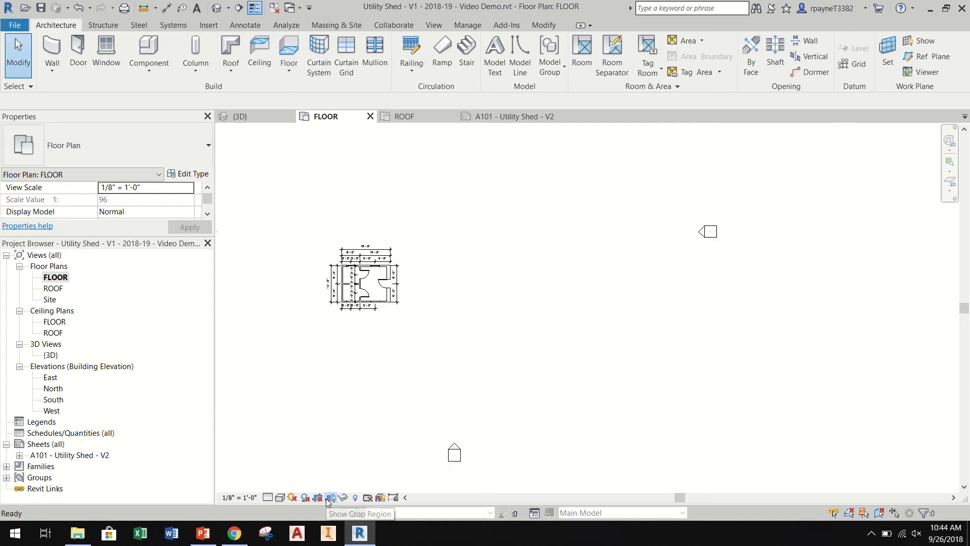
{"action": "scroll", "coordinate": [372, 425], "scroll_direction": "down", "scroll_amount": 2}
{"action": "left_click", "coordinate": [411, 473]}
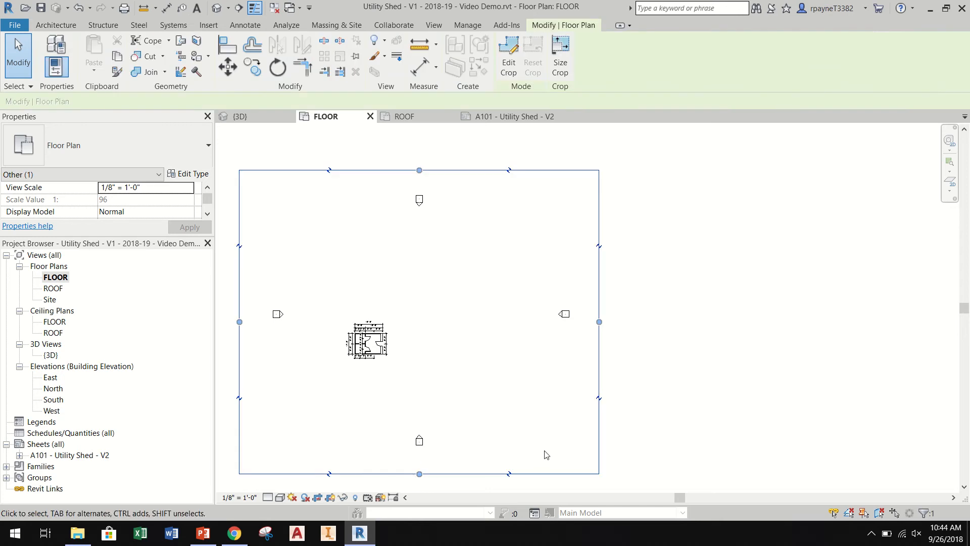
Try narrowing the FLOOR plan's crop region from the east up to the shed, then widen it past the East elevation marker
{"action": "left_click_drag", "start_coordinate": [598, 322], "coordinate": [389, 336]}
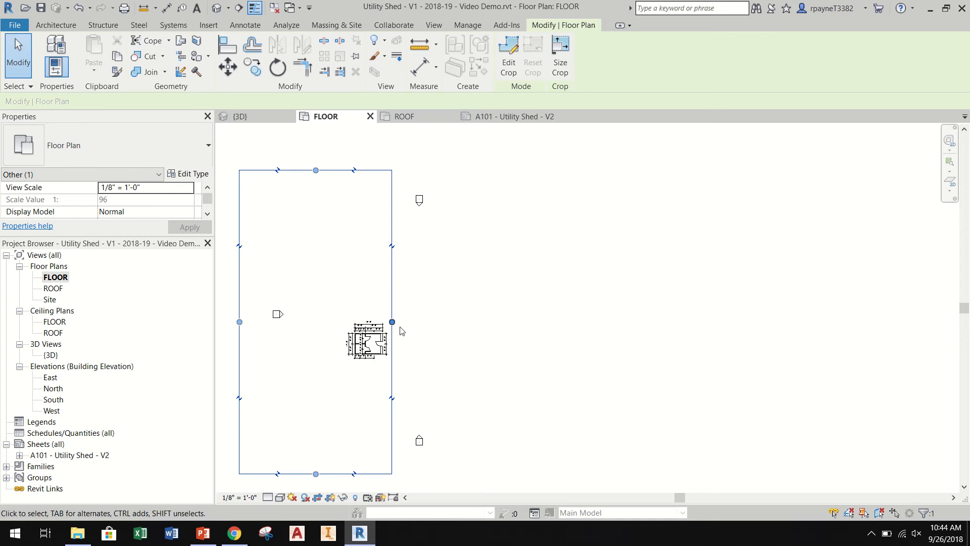
{"action": "left_click_drag", "start_coordinate": [392, 322], "coordinate": [623, 320]}
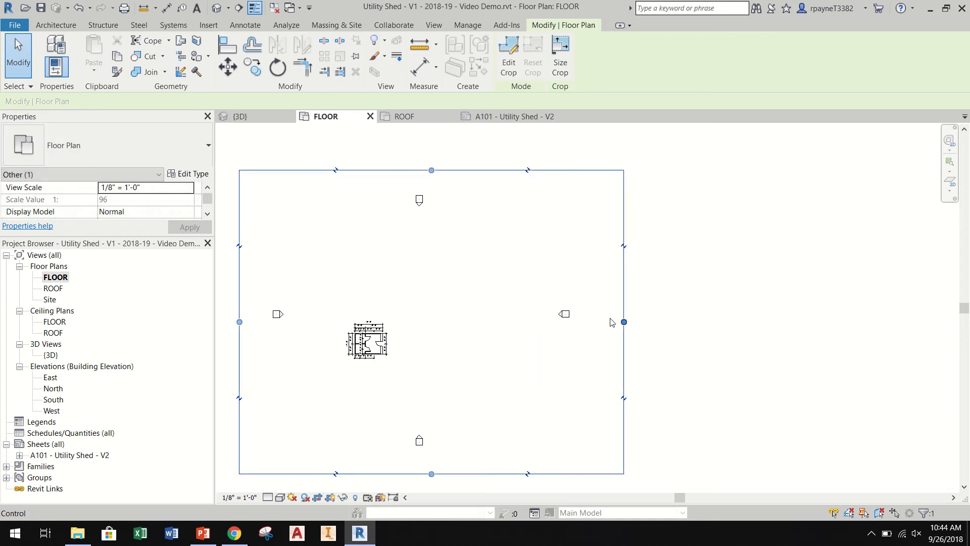
Move the East elevation's view line and its marker closer to the east side of the shed
{"action": "left_click", "coordinate": [564, 313]}
{"action": "left_click_drag", "start_coordinate": [558, 318], "coordinate": [403, 323]}
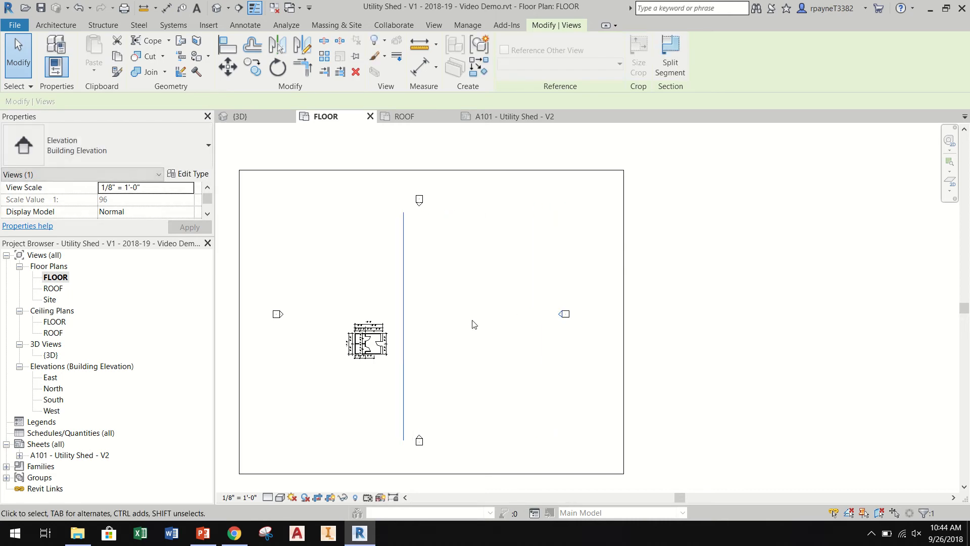
{"action": "scroll", "coordinate": [565, 317], "scroll_direction": "up", "scroll_amount": 3}
{"action": "left_click", "coordinate": [566, 312]}
{"action": "left_click_drag", "start_coordinate": [566, 312], "coordinate": [218, 312]}
{"action": "scroll", "coordinate": [306, 359], "scroll_direction": "down", "scroll_amount": 2}
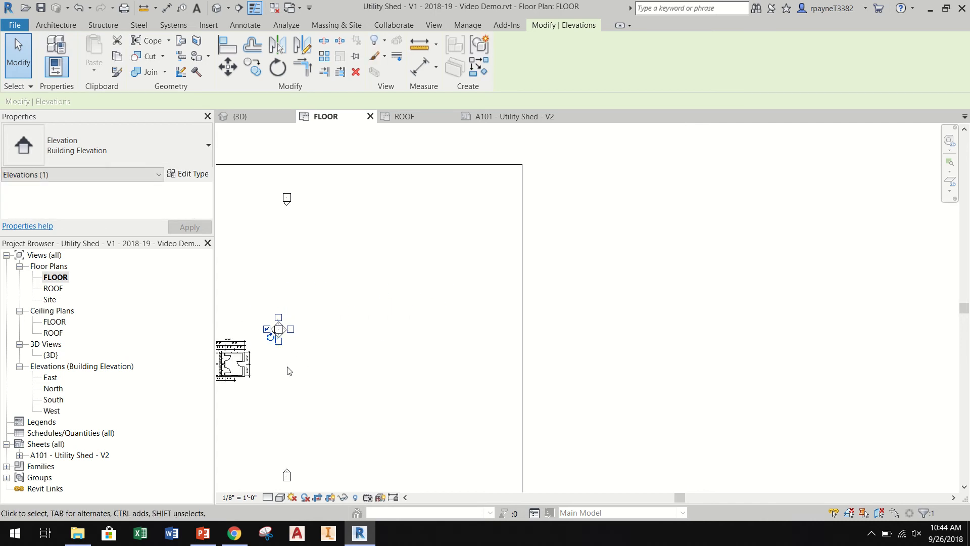
Move the South, North and West elevation markers close to their sides of the shed, just outside the dimensions
{"action": "left_click", "coordinate": [304, 381]}
{"action": "left_click", "coordinate": [287, 476]}
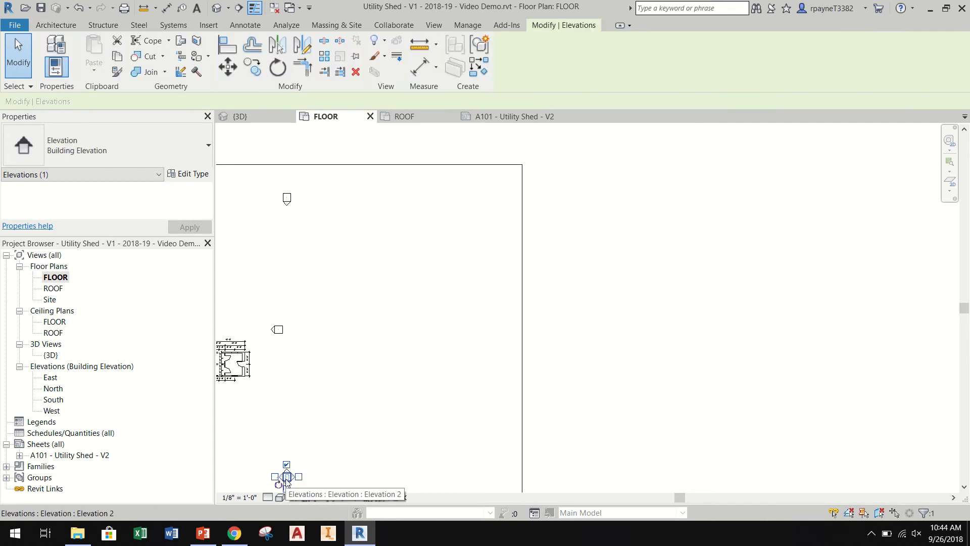
{"action": "mouse_move", "coordinate": [287, 476]}
{"action": "left_mouse_down"}
{"action": "mouse_move", "coordinate": [256, 454]}
{"action": "mouse_move", "coordinate": [226, 400]}
{"action": "left_mouse_up"}
{"action": "middle_click_drag", "start_coordinate": [344, 377], "coordinate": [511, 343]}
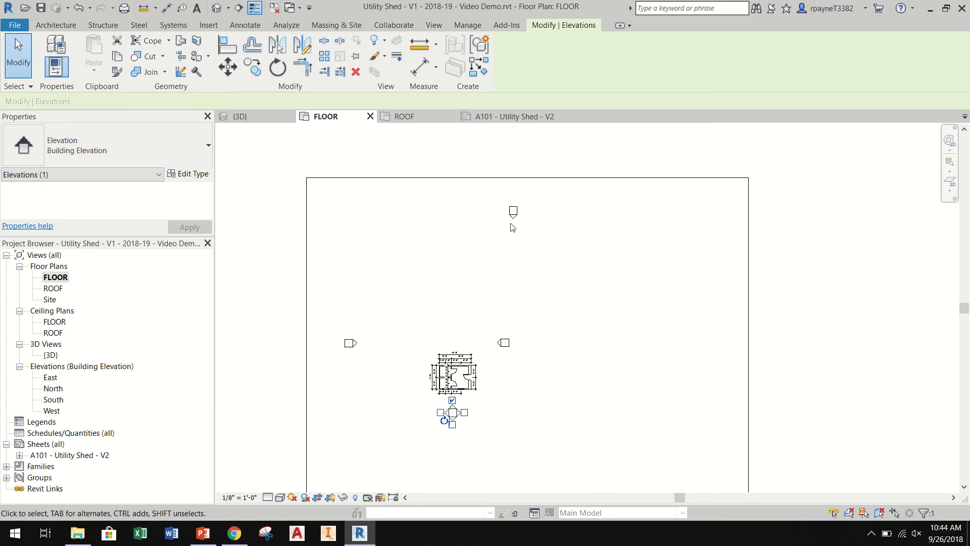
{"action": "mouse_move", "coordinate": [515, 211]}
{"action": "left_mouse_down"}
{"action": "mouse_move", "coordinate": [440, 291]}
{"action": "mouse_move", "coordinate": [467, 311]}
{"action": "mouse_move", "coordinate": [454, 313]}
{"action": "left_mouse_up"}
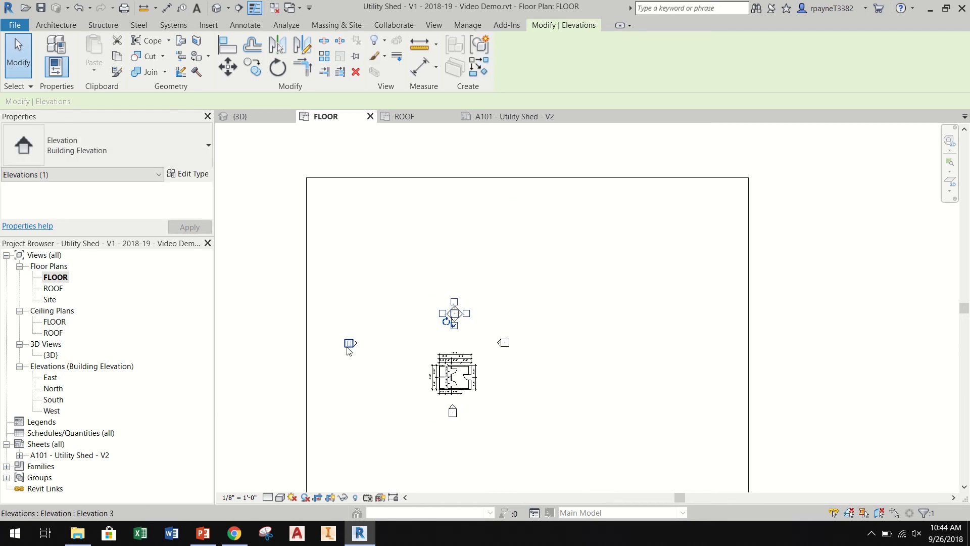
{"action": "left_click_drag", "start_coordinate": [348, 352], "coordinate": [402, 385]}
Move the East elevation marker down so it lines up with the shed's plan
{"action": "left_click", "coordinate": [503, 344]}
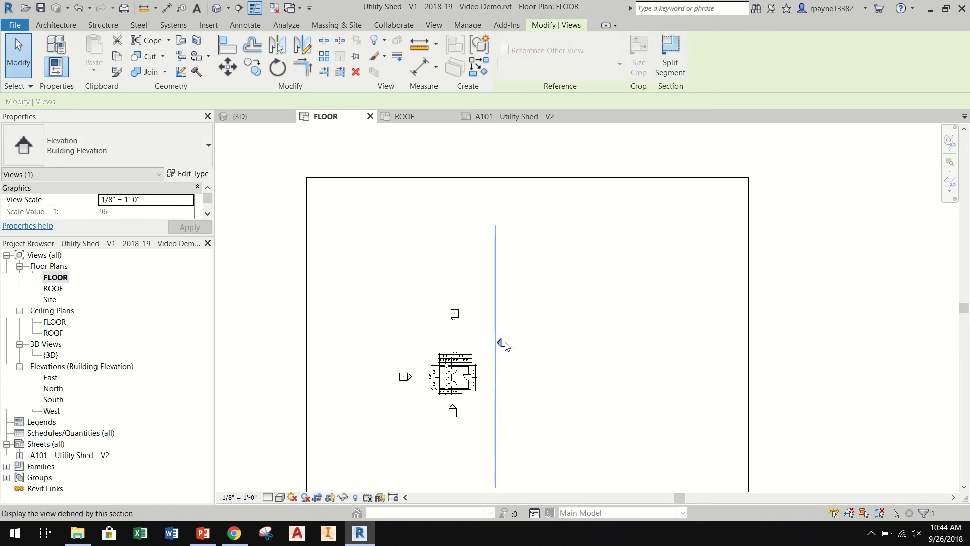
{"action": "key", "text": "Escape"}
{"action": "left_click", "coordinate": [504, 343]}
{"action": "left_click_drag", "start_coordinate": [505, 355], "coordinate": [502, 383]}
{"action": "left_click", "coordinate": [742, 325]}
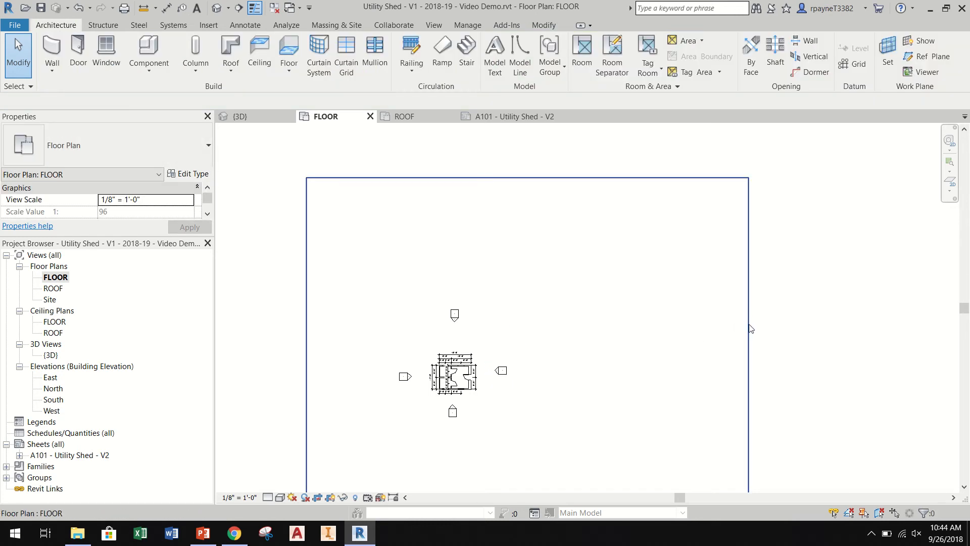
Shrink the FLOOR plan's crop region on all four sides to fit around the dimensioned shed, excluding the elevation markers, and hide its boundary
{"action": "left_click", "coordinate": [749, 329]}
{"action": "left_click_drag", "start_coordinate": [749, 356], "coordinate": [493, 370]}
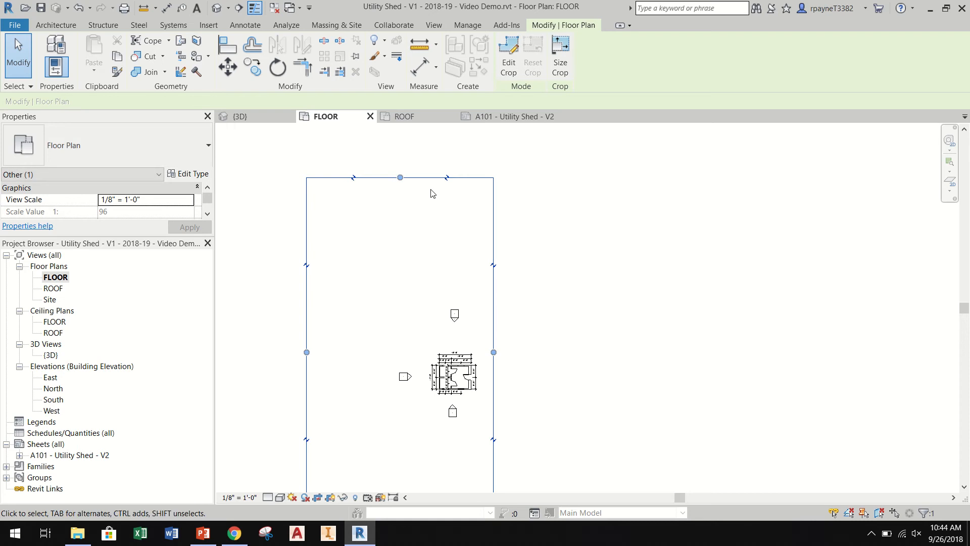
{"action": "left_click_drag", "start_coordinate": [400, 178], "coordinate": [461, 347]}
{"action": "left_click_drag", "start_coordinate": [306, 438], "coordinate": [426, 438]}
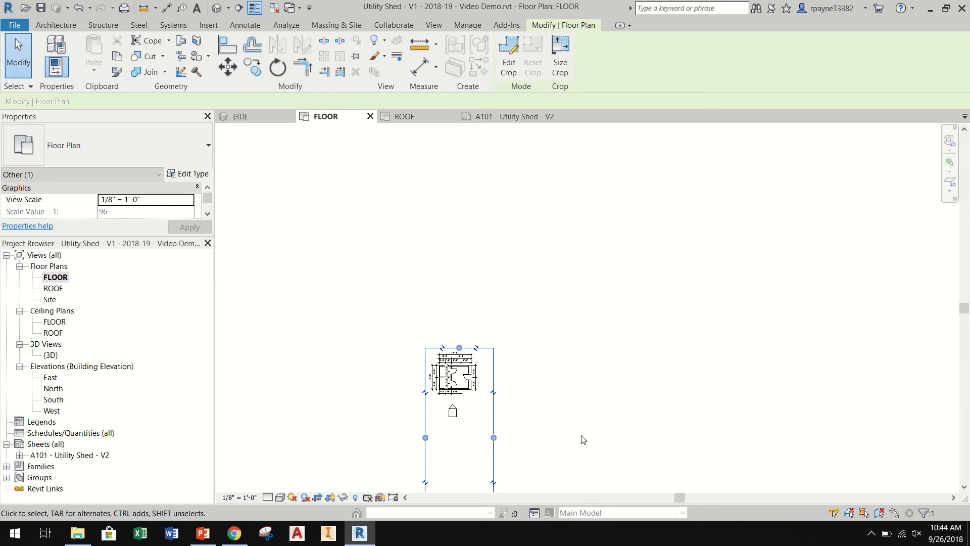
{"action": "middle_click_drag", "start_coordinate": [608, 435], "coordinate": [617, 373]}
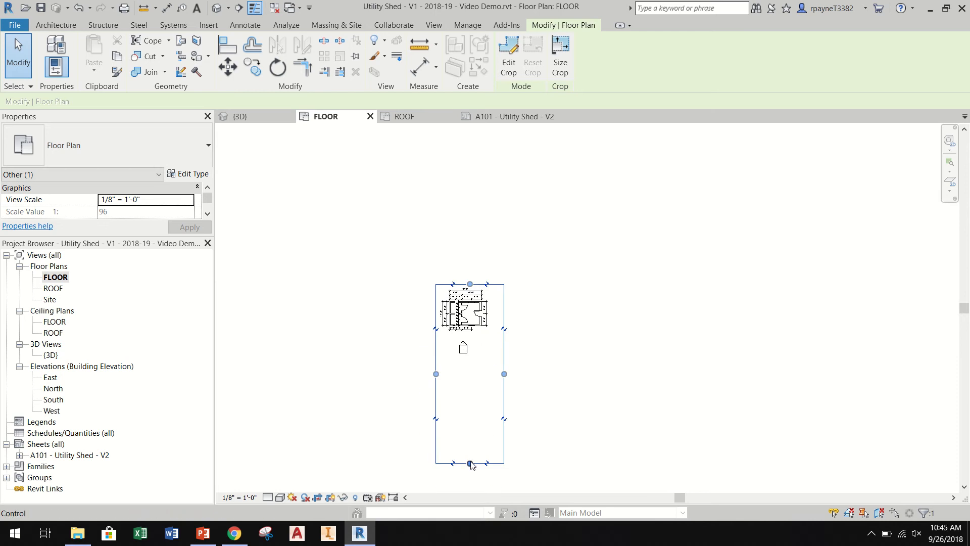
{"action": "left_click_drag", "start_coordinate": [470, 464], "coordinate": [469, 336]}
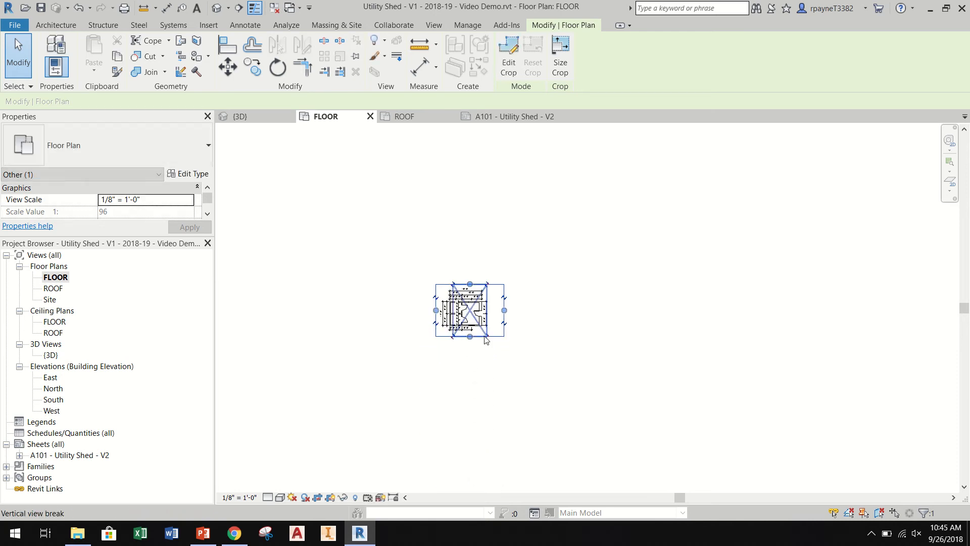
{"action": "scroll", "coordinate": [485, 340], "scroll_direction": "up", "scroll_amount": 5}
{"action": "left_click_drag", "start_coordinate": [543, 269], "coordinate": [521, 270]}
{"action": "scroll", "coordinate": [450, 253], "scroll_direction": "up", "scroll_amount": 3}
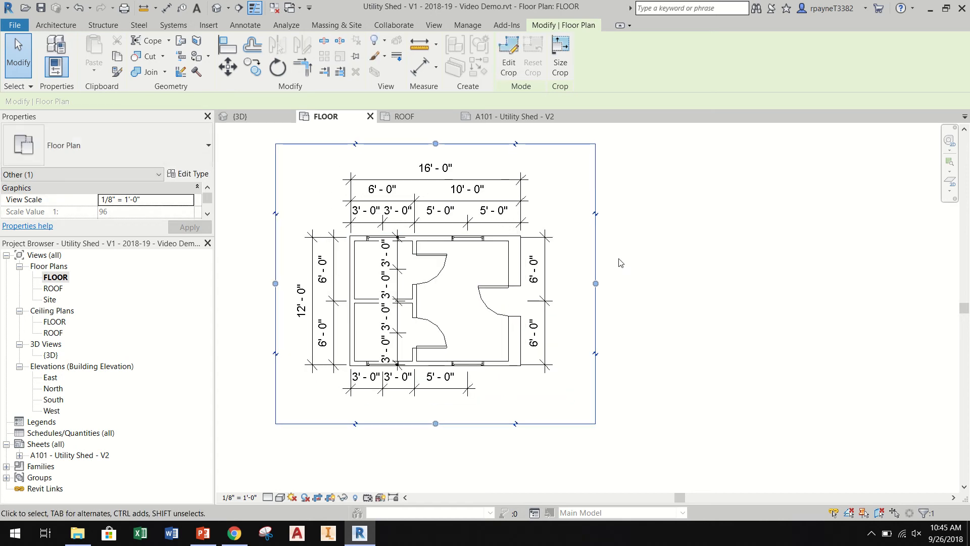
{"action": "left_click", "coordinate": [694, 265]}
{"action": "left_click", "coordinate": [330, 497]}
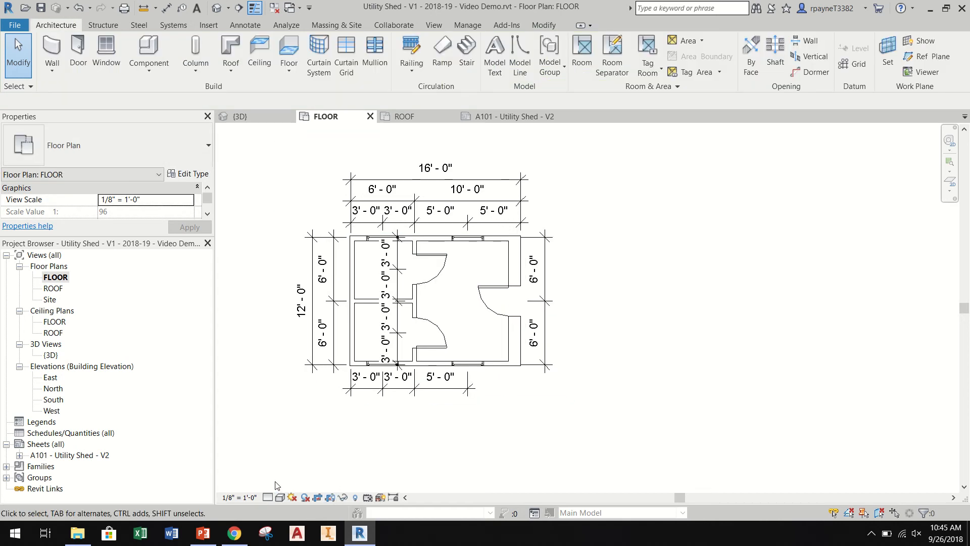
Place the cropped FLOOR plan in the upper-left part of sheet A101, beside the 3D view
{"action": "double_click", "coordinate": [55, 455]}
{"action": "left_click", "coordinate": [56, 277]}
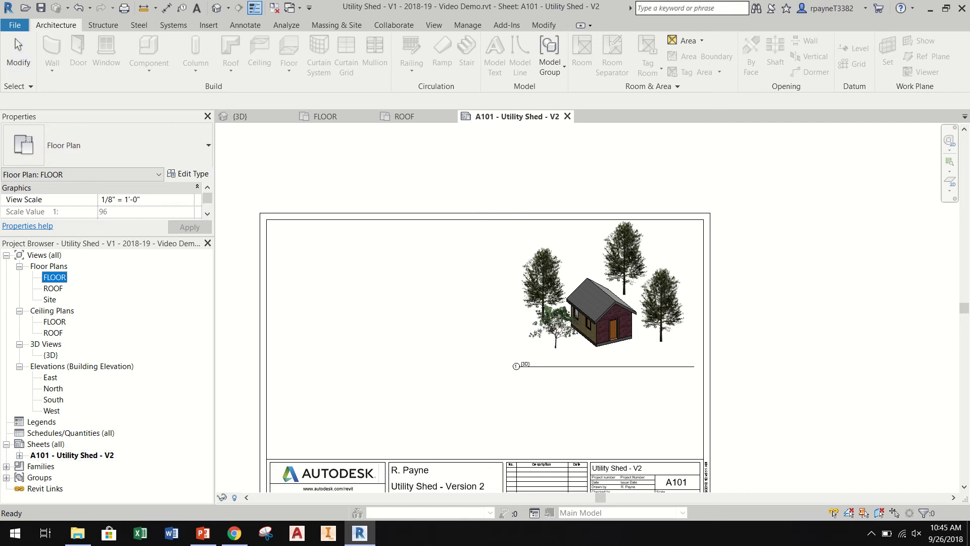
{"action": "left_click_drag", "start_coordinate": [378, 312], "coordinate": [370, 307]}
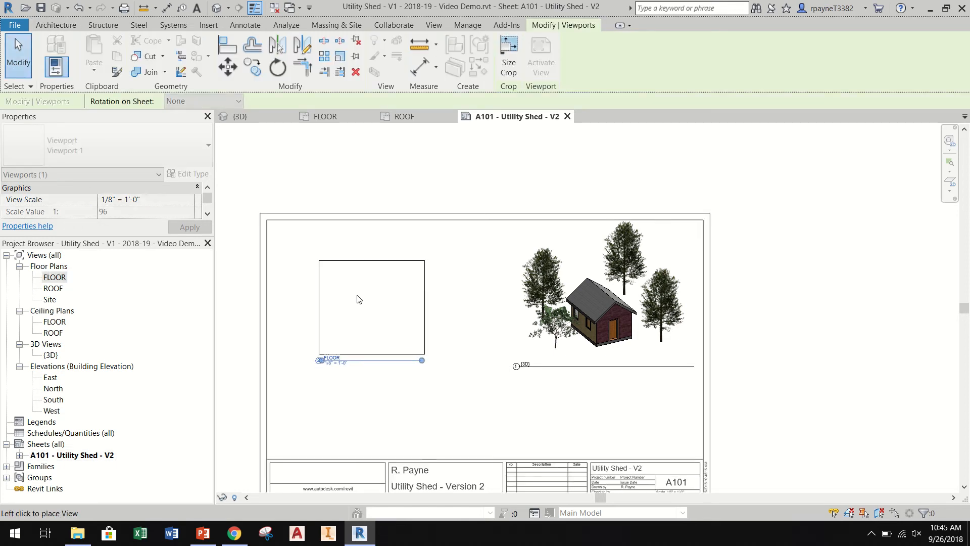
{"action": "left_click", "coordinate": [361, 301]}
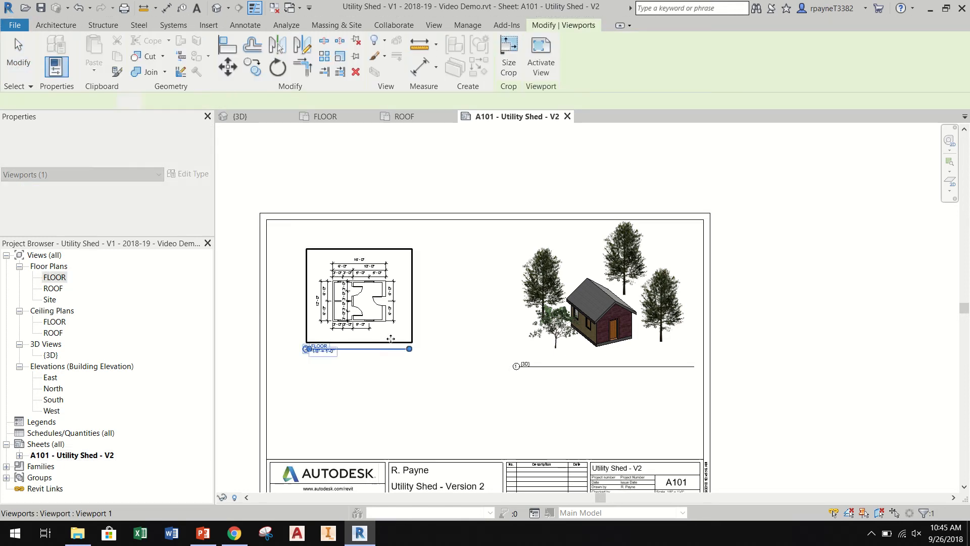
Set the FLOOR plan's view scale to 1/4" = 1'-0"
{"action": "scroll", "coordinate": [240, 358], "scroll_direction": "up", "scroll_amount": 4}
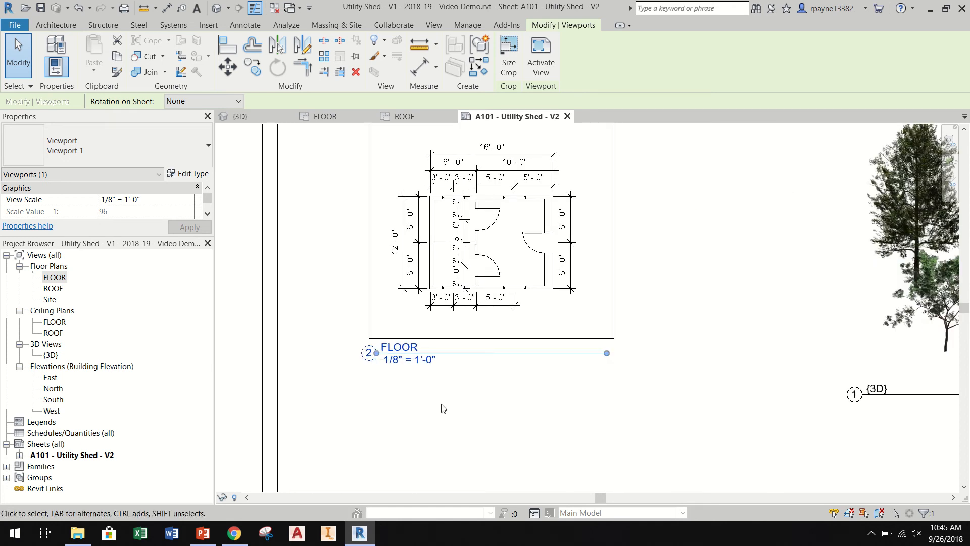
{"action": "scroll", "coordinate": [443, 409], "scroll_direction": "down", "scroll_amount": 1}
{"action": "scroll", "coordinate": [443, 415], "scroll_direction": "down", "scroll_amount": 2}
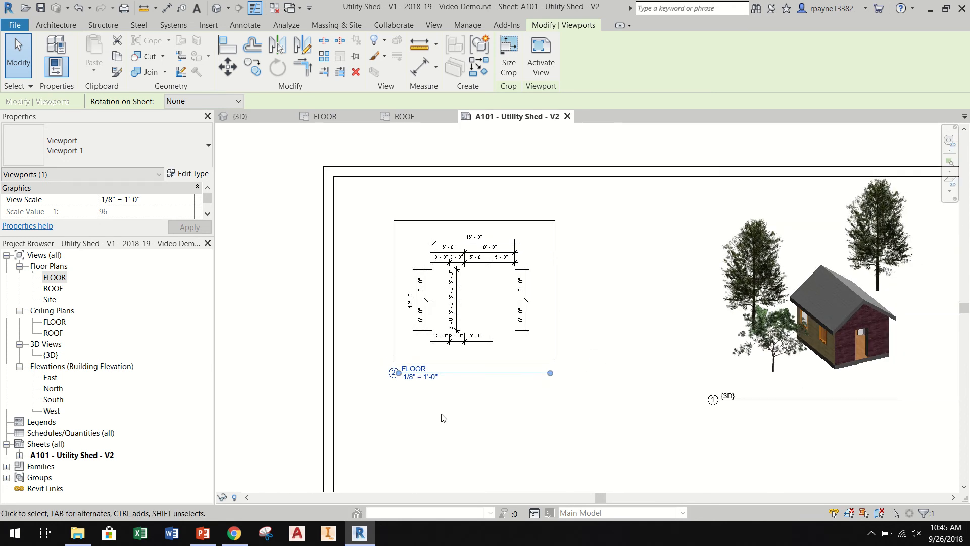
{"action": "left_click", "coordinate": [254, 468]}
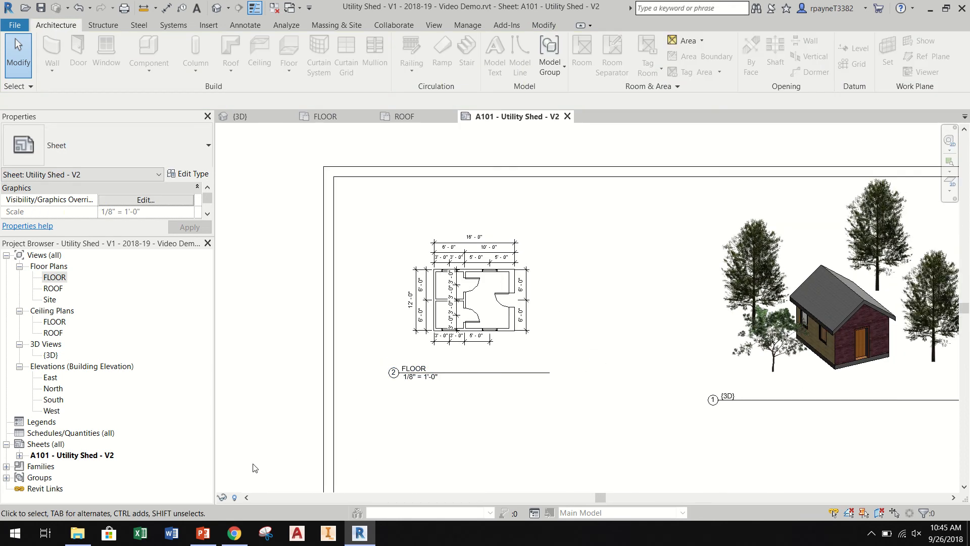
{"action": "double_click", "coordinate": [53, 277]}
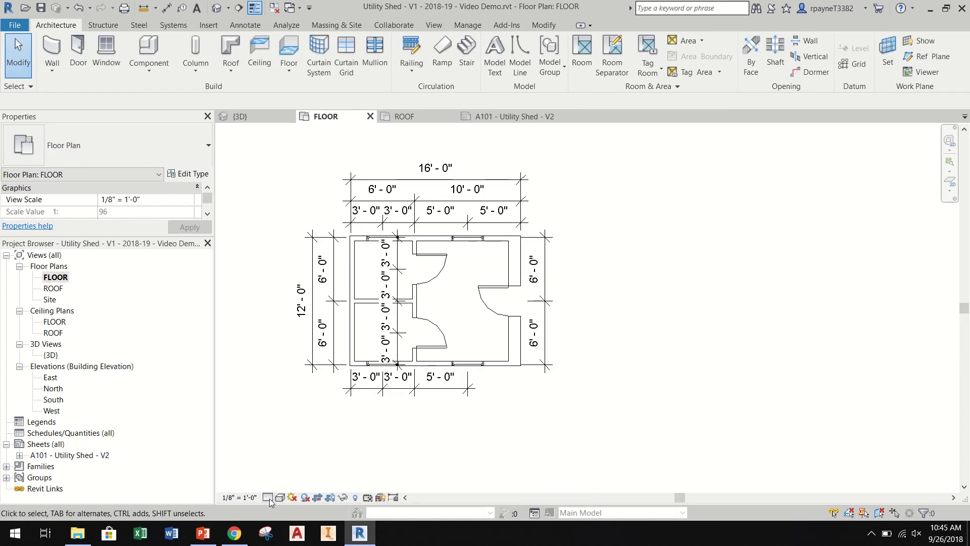
{"action": "left_click", "coordinate": [268, 498]}
{"action": "left_click", "coordinate": [232, 498]}
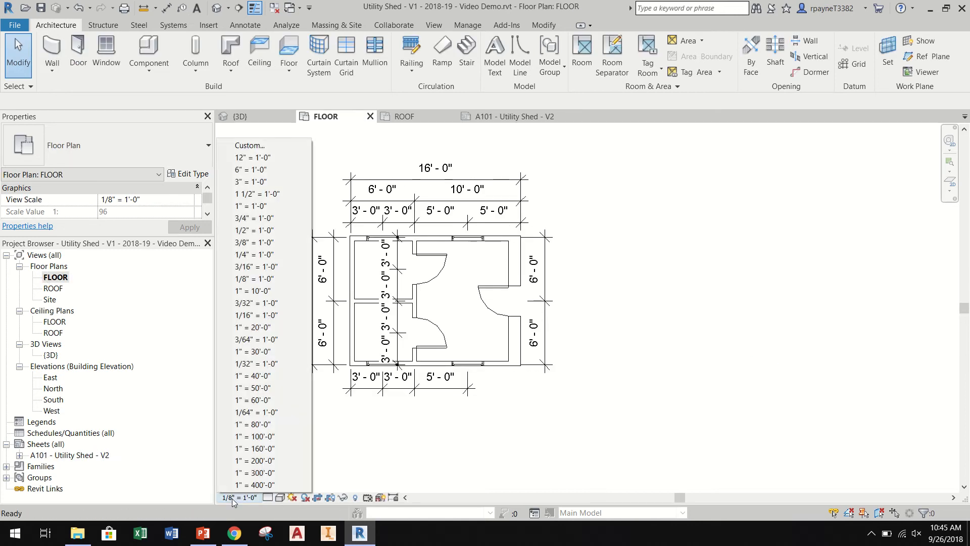
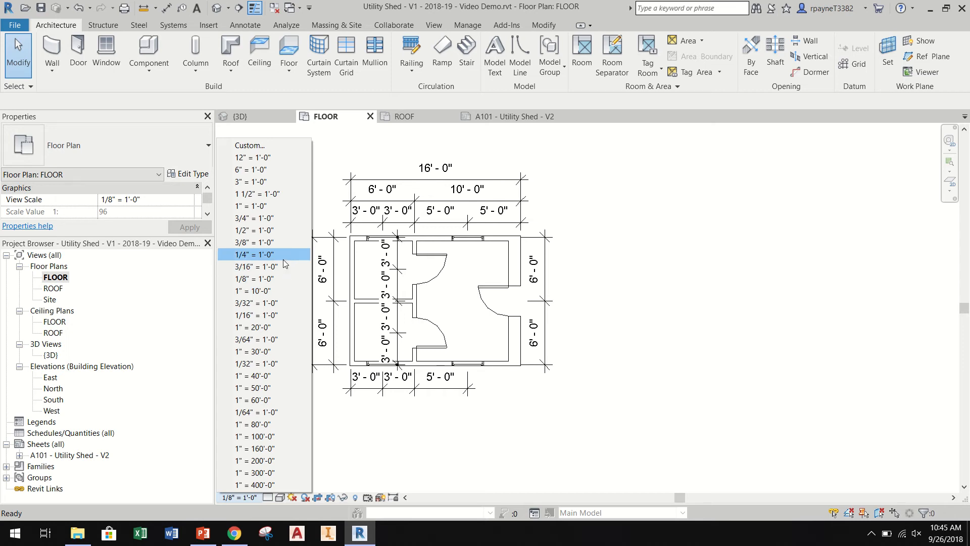
{"action": "left_click", "coordinate": [258, 254]}
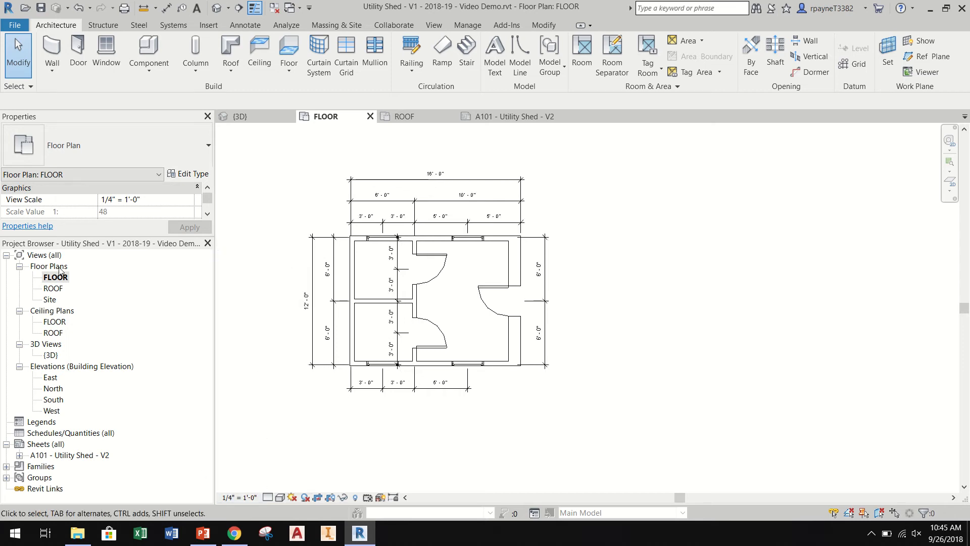
Move the enlarged FLOOR viewport on sheet A101 down so that the plan sits inside the sheet border
{"action": "double_click", "coordinate": [62, 456]}
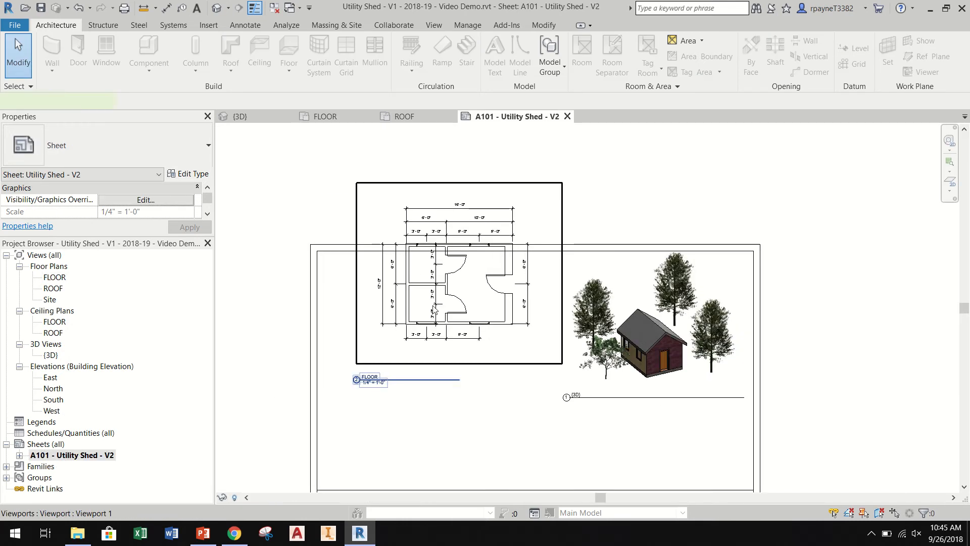
{"action": "left_click_drag", "start_coordinate": [418, 310], "coordinate": [396, 364]}
{"action": "left_click", "coordinate": [242, 328]}
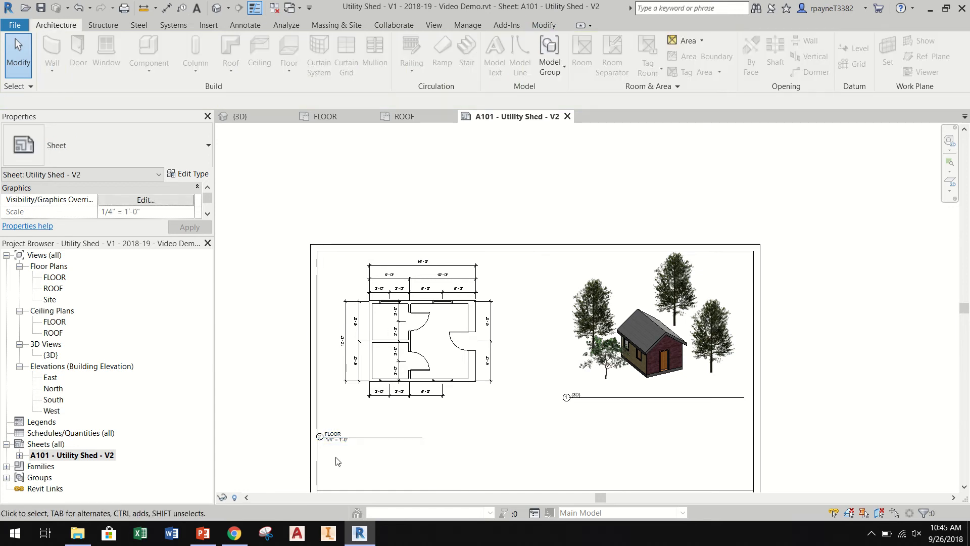
Delete the FLOOR viewport and place the 1/4" scale plan again in the sheet's upper-left area, beside the 3D view
{"action": "left_click", "coordinate": [403, 365]}
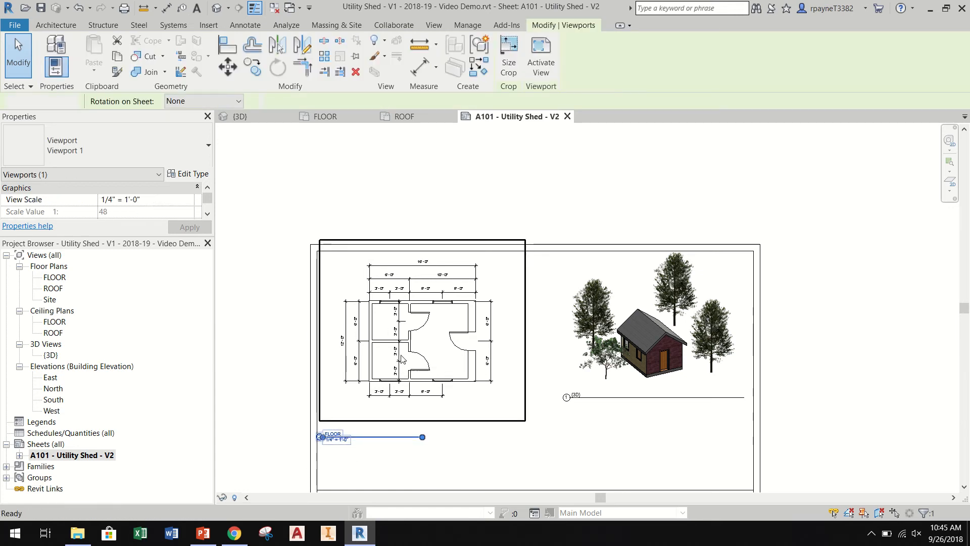
{"action": "key", "text": "Delete"}
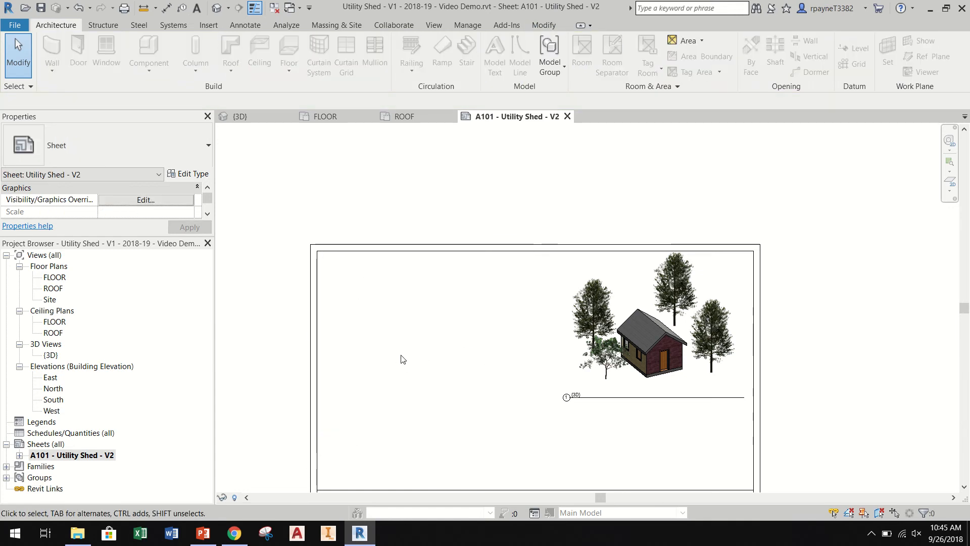
{"action": "left_click", "coordinate": [46, 278]}
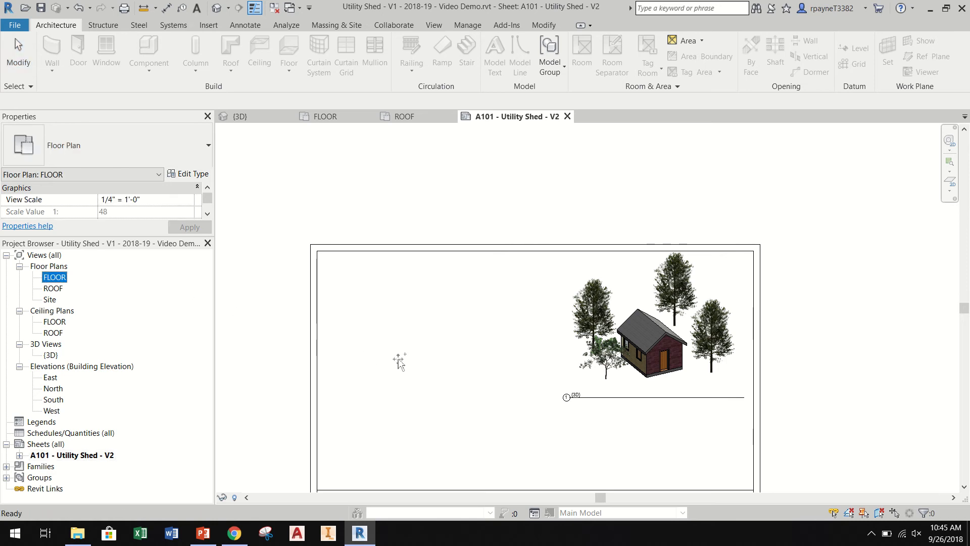
{"action": "left_click_drag", "start_coordinate": [399, 362], "coordinate": [392, 355]}
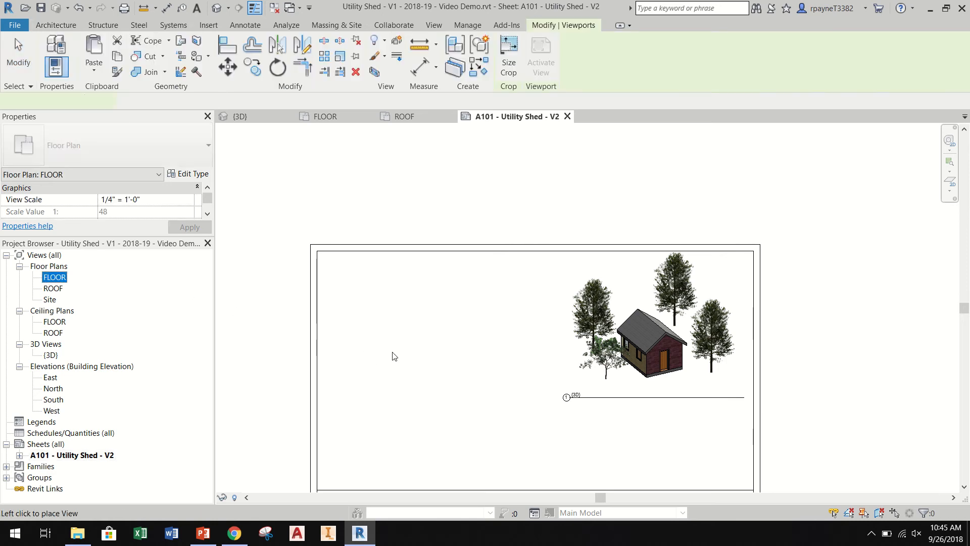
{"action": "left_click", "coordinate": [423, 336]}
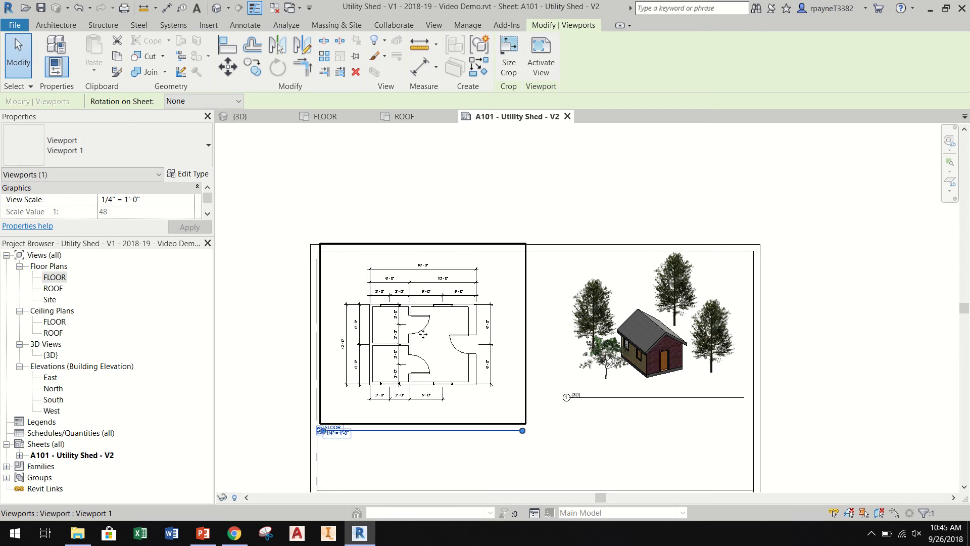
{"action": "left_click_drag", "start_coordinate": [442, 336], "coordinate": [428, 322]}
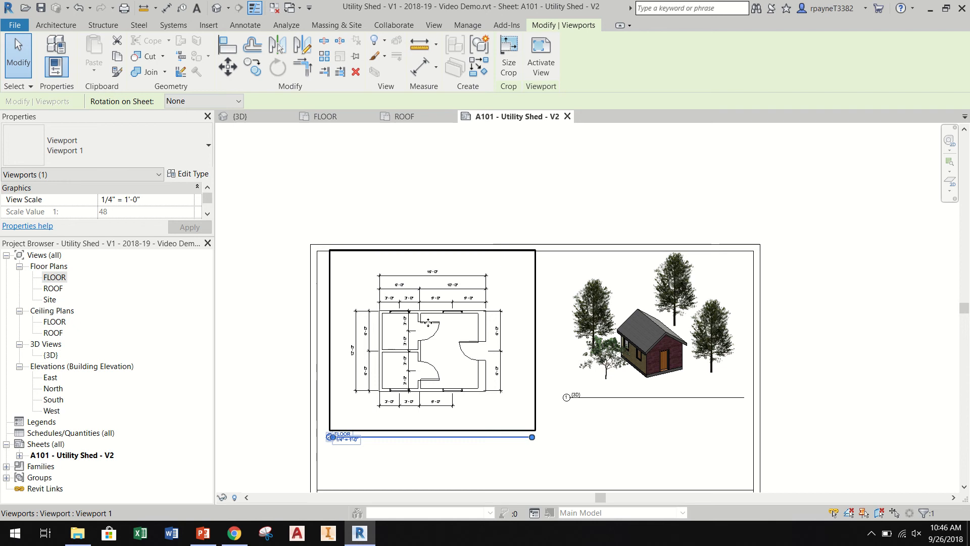
Remove the FLOOR viewport from sheet A101 and set the FLOOR plan's view scale to 3/16" = 1'-0"
{"action": "left_click", "coordinate": [296, 271]}
{"action": "scroll", "coordinate": [382, 374], "scroll_direction": "up", "scroll_amount": 2}
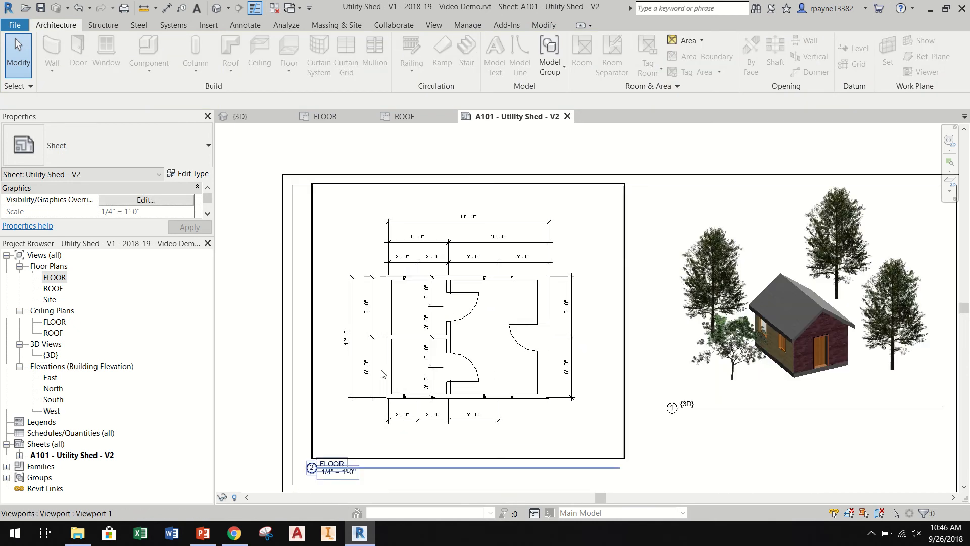
{"action": "scroll", "coordinate": [384, 375], "scroll_direction": "down", "scroll_amount": 3}
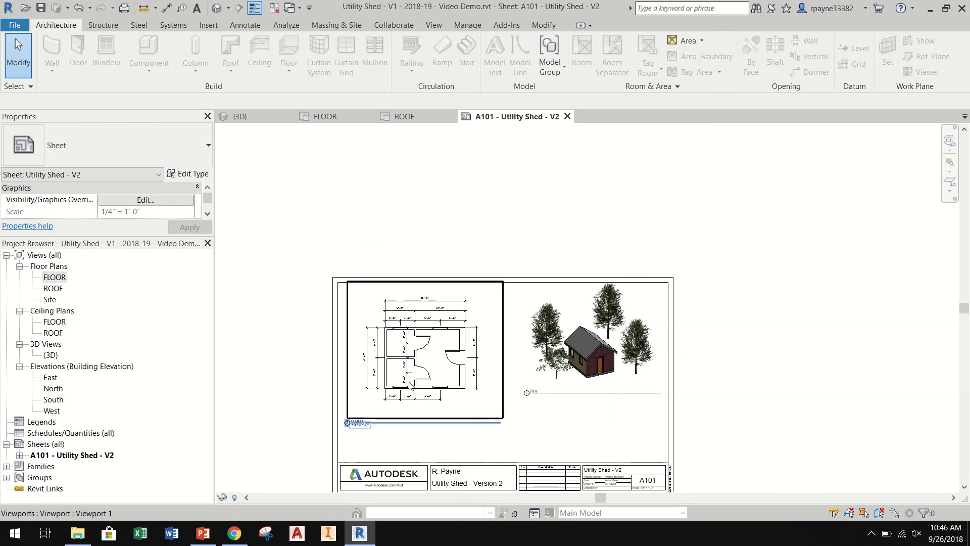
{"action": "left_click", "coordinate": [421, 379]}
{"action": "key", "text": "Delete"}
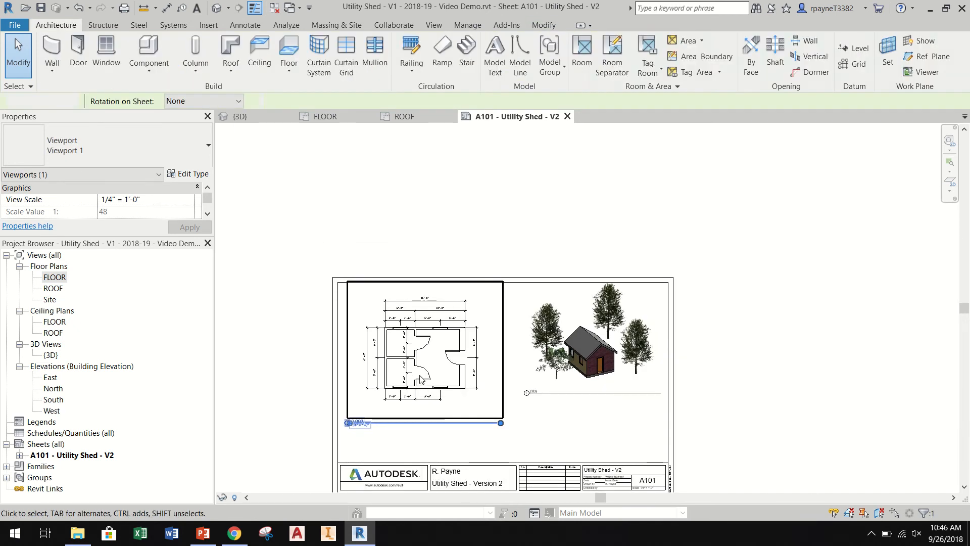
{"action": "double_click", "coordinate": [54, 278]}
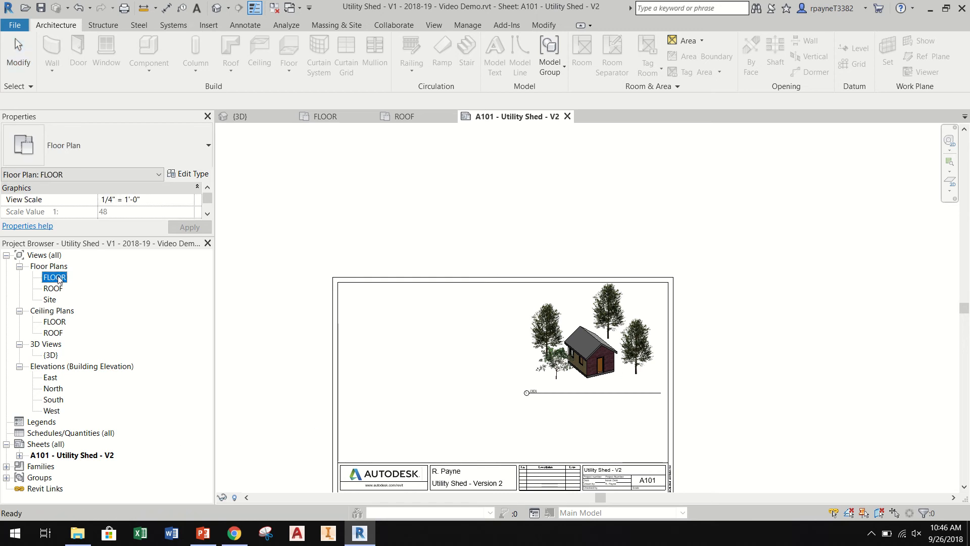
{"action": "left_click", "coordinate": [239, 497]}
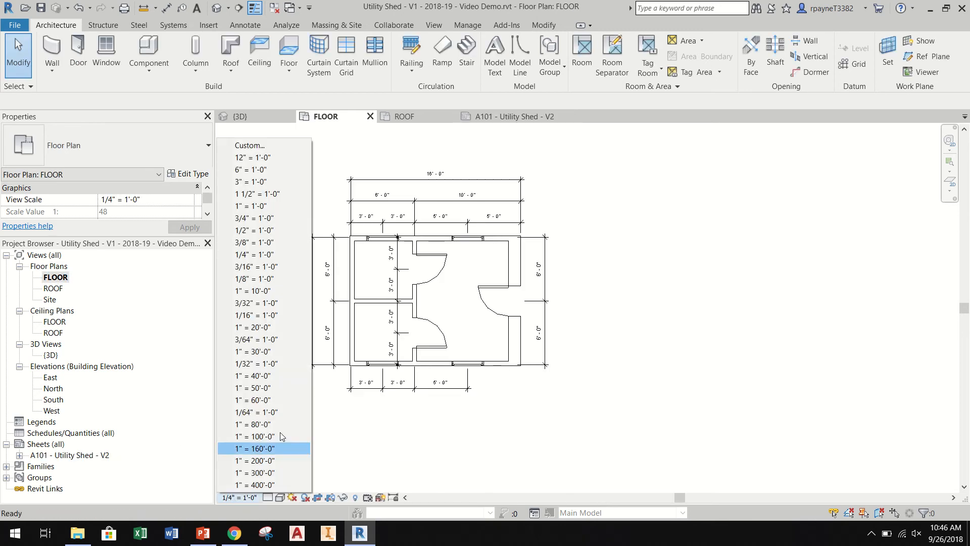
{"action": "left_click", "coordinate": [305, 268]}
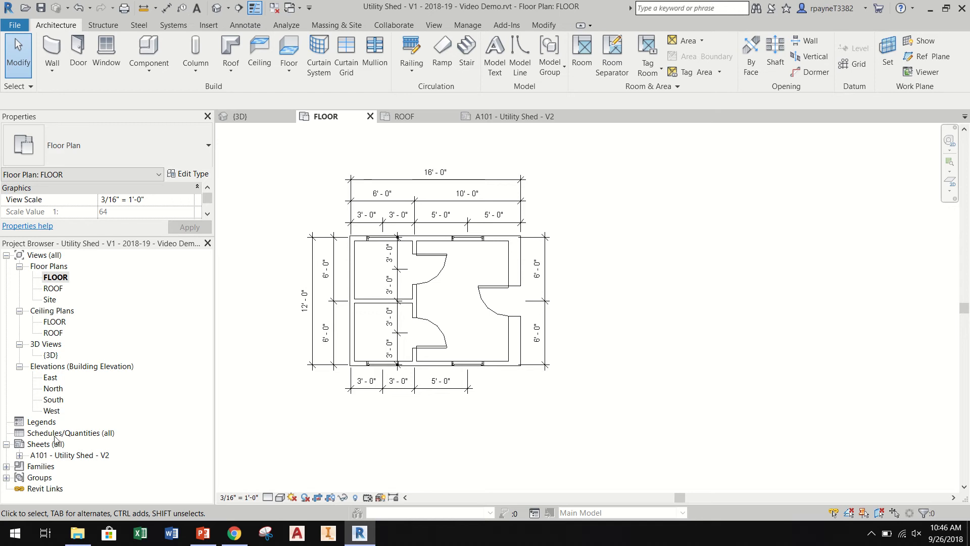
Place the FLOOR plan in the upper-left part of sheet A101, with its title line aligned to the 3D view's title
{"action": "double_click", "coordinate": [61, 454]}
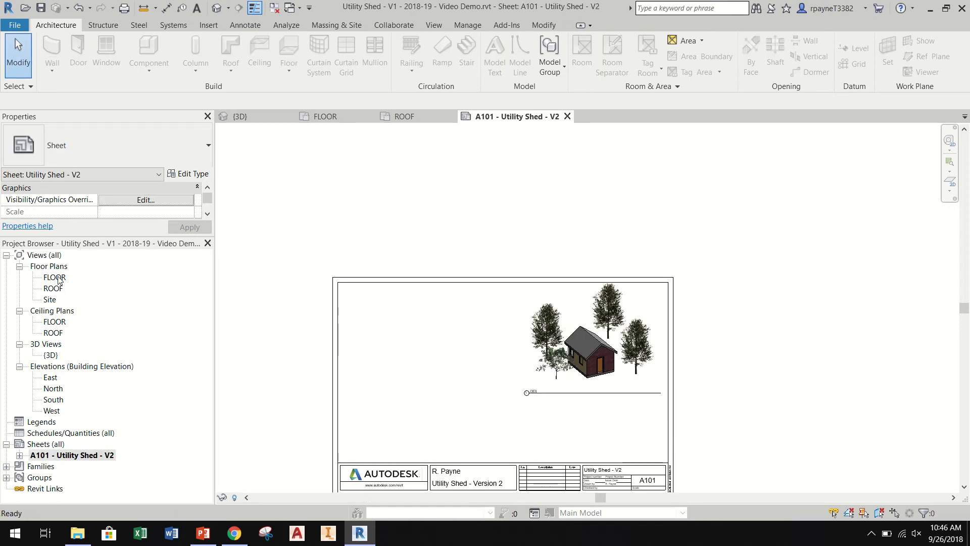
{"action": "left_click_drag", "start_coordinate": [54, 277], "coordinate": [409, 353]}
{"action": "left_click", "coordinate": [418, 347]}
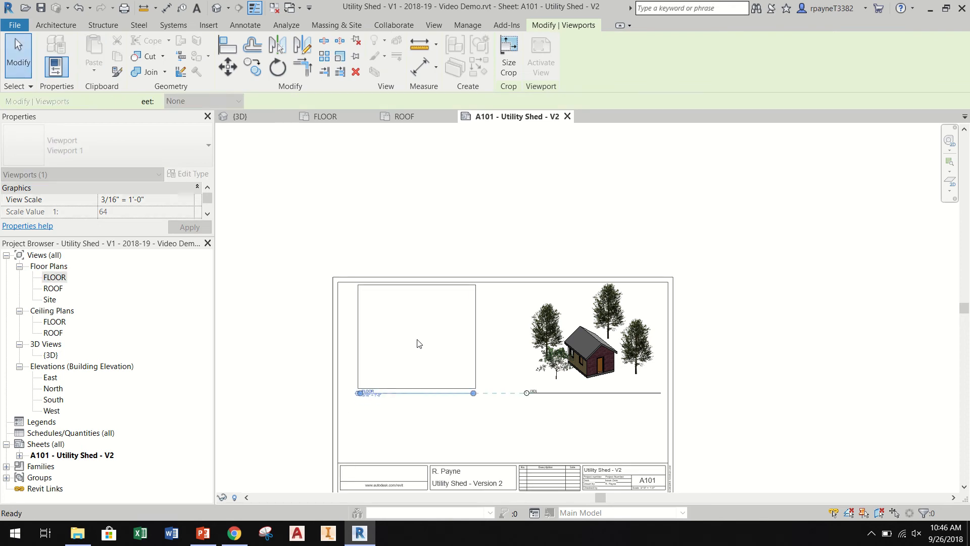
{"action": "left_click", "coordinate": [321, 372]}
{"action": "scroll", "coordinate": [349, 384], "scroll_direction": "up", "scroll_amount": 5}
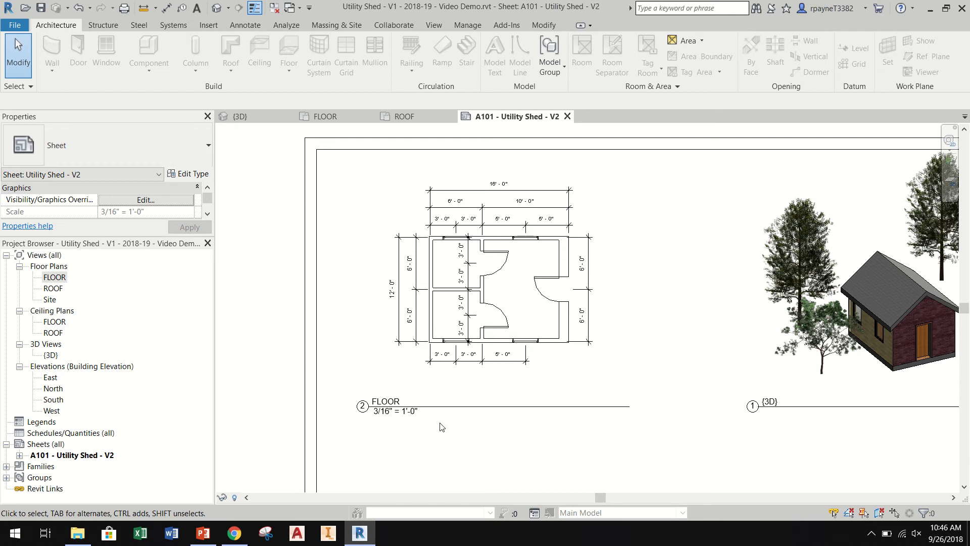
{"action": "scroll", "coordinate": [448, 334], "scroll_direction": "down", "scroll_amount": 4}
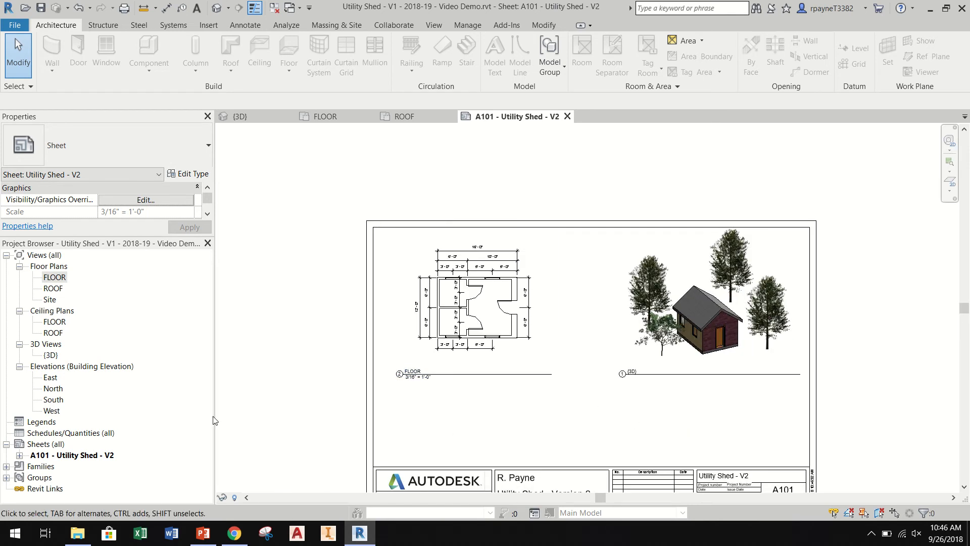
Shrink the left and right sides of the East elevation's crop region to fit the shed and trees, and hide its boundary
{"action": "double_click", "coordinate": [51, 378]}
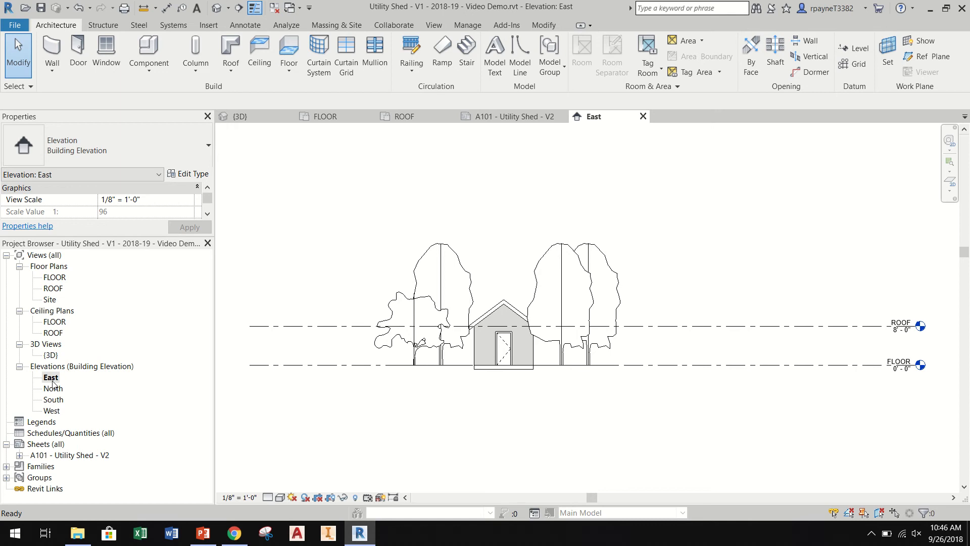
{"action": "double_click", "coordinate": [54, 389]}
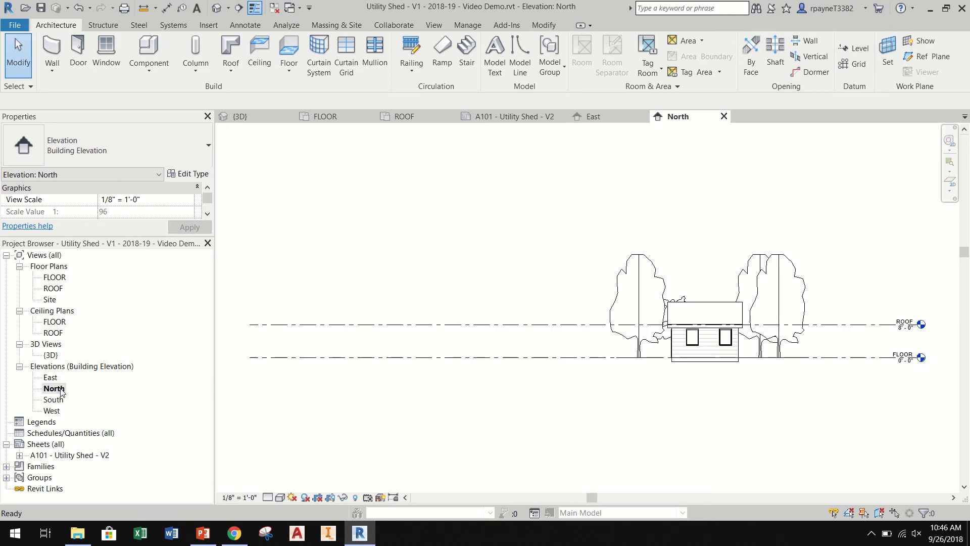
{"action": "double_click", "coordinate": [56, 378]}
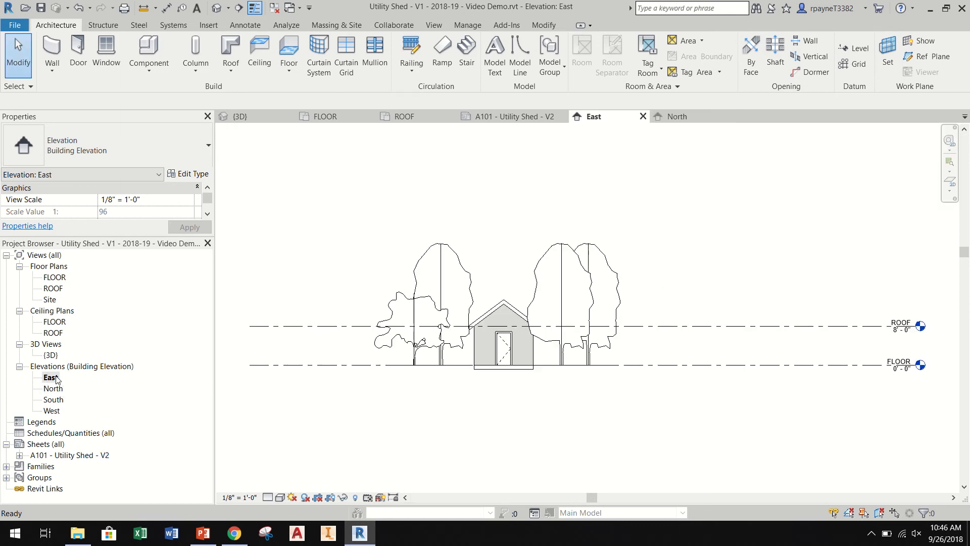
{"action": "left_click", "coordinate": [330, 497]}
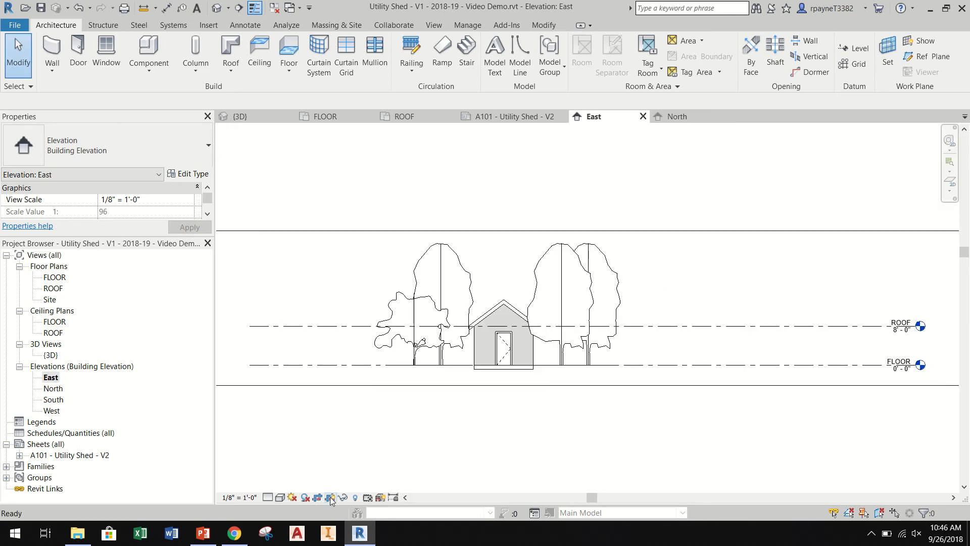
{"action": "scroll", "coordinate": [429, 445], "scroll_direction": "down", "scroll_amount": 3}
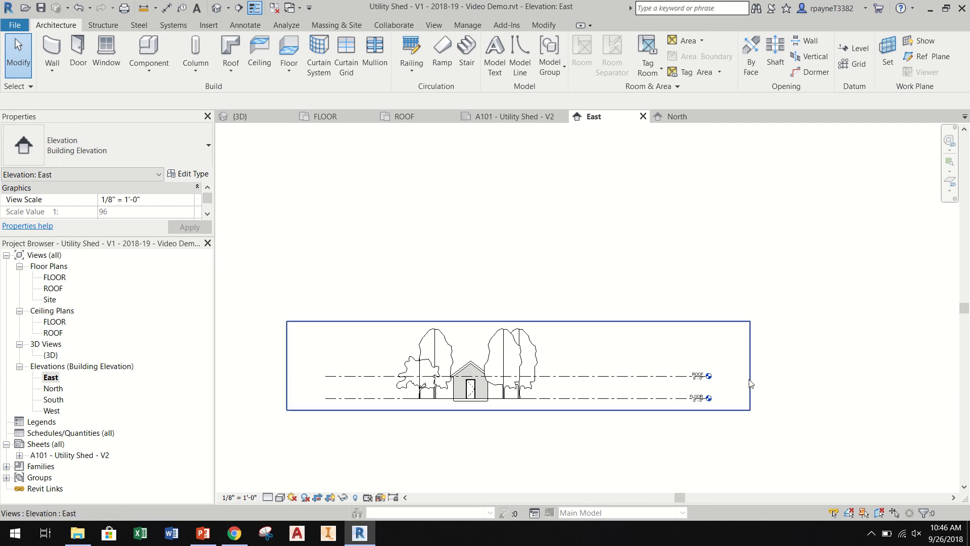
{"action": "left_click", "coordinate": [750, 374]}
{"action": "left_click_drag", "start_coordinate": [750, 369], "coordinate": [546, 365]}
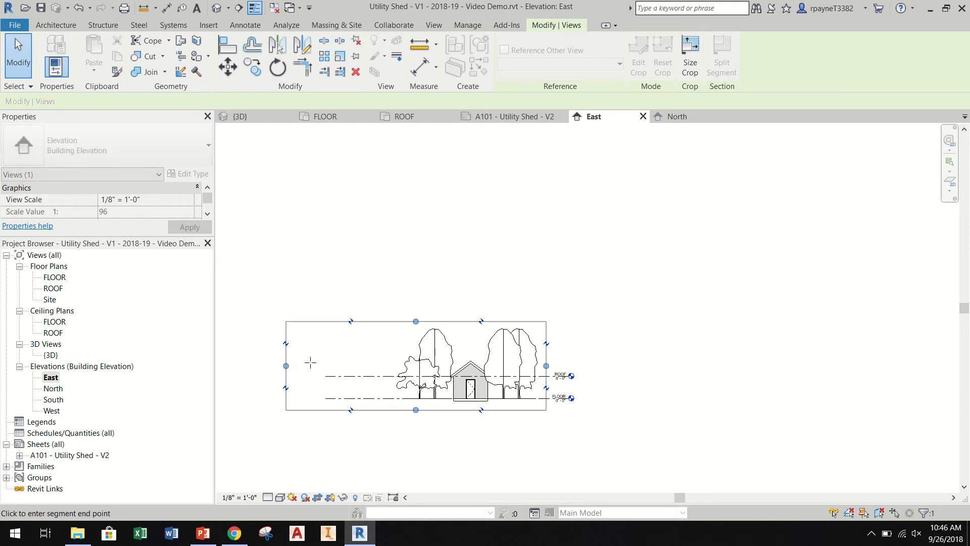
{"action": "left_click_drag", "start_coordinate": [286, 365], "coordinate": [394, 366]}
{"action": "left_click", "coordinate": [359, 344]}
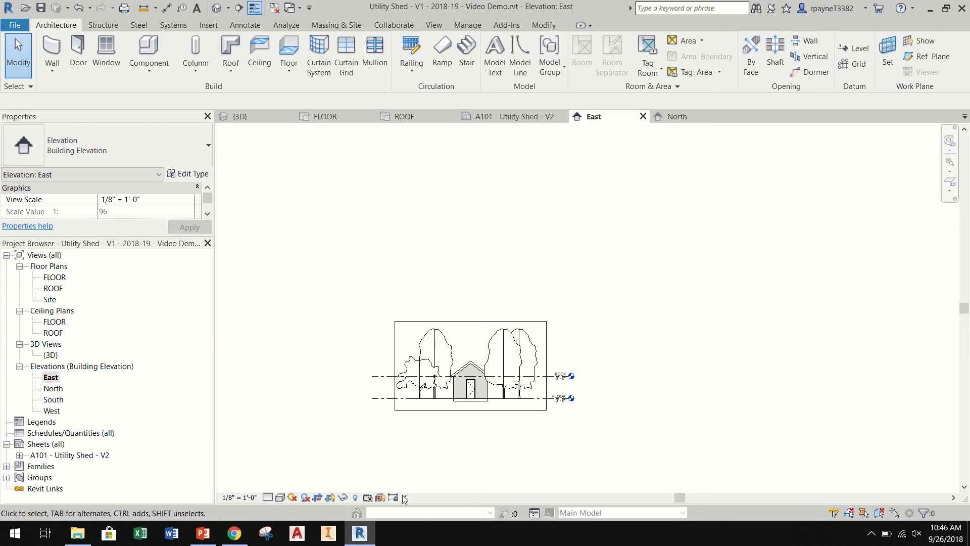
{"action": "left_click", "coordinate": [329, 499]}
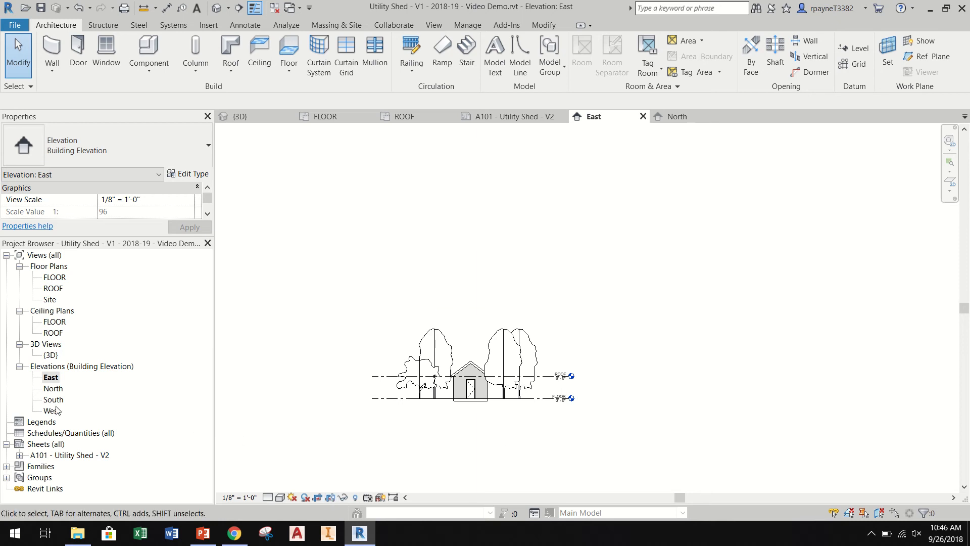
Shrink the left and right sides of the North elevation's crop region to fit the shed and trees, and hide its boundary
{"action": "double_click", "coordinate": [53, 388]}
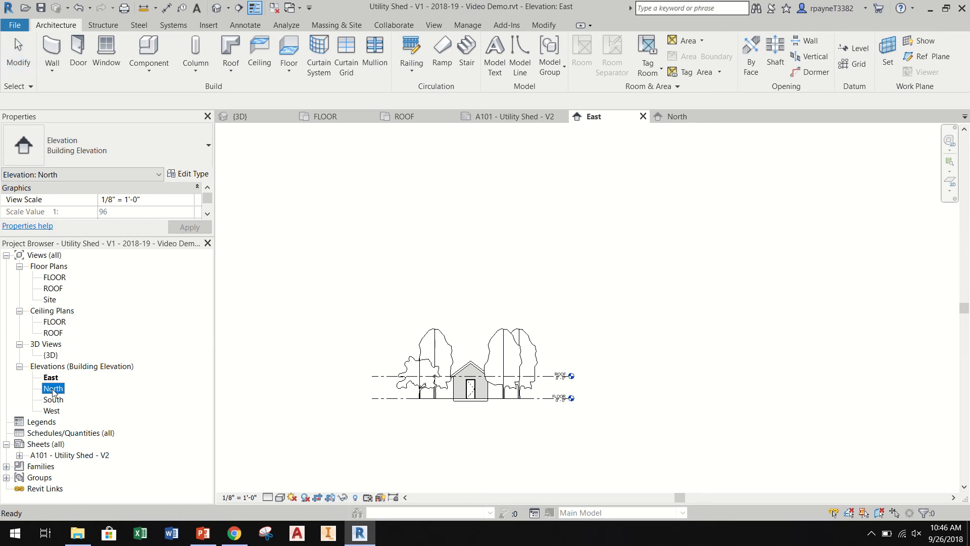
{"action": "left_click", "coordinate": [328, 498]}
{"action": "scroll", "coordinate": [876, 374], "scroll_direction": "down", "scroll_amount": 3}
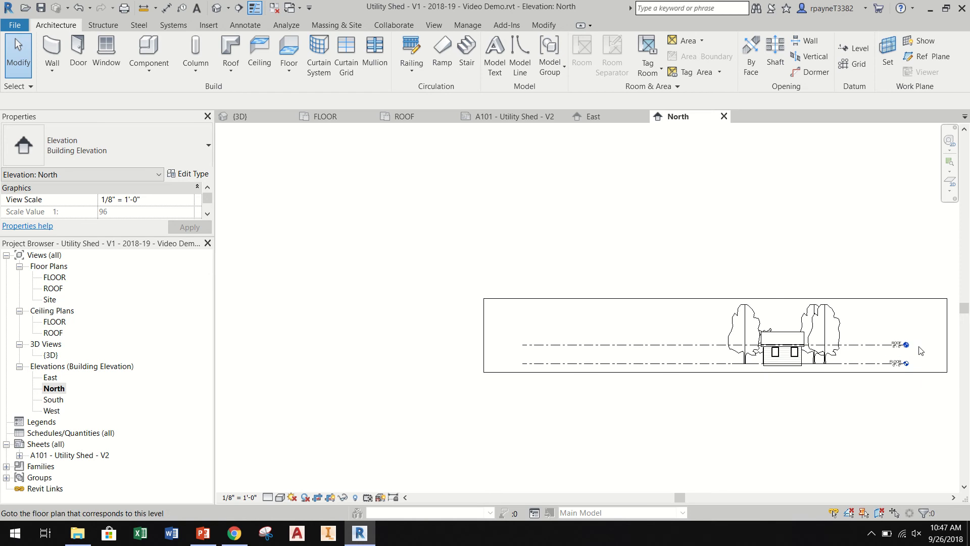
{"action": "left_click", "coordinate": [948, 344]}
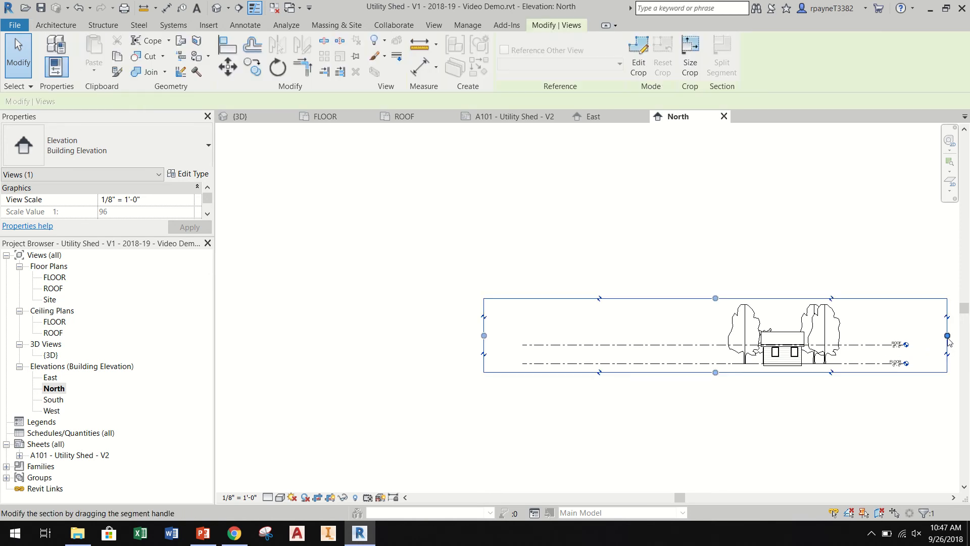
{"action": "left_click_drag", "start_coordinate": [947, 342], "coordinate": [851, 341]}
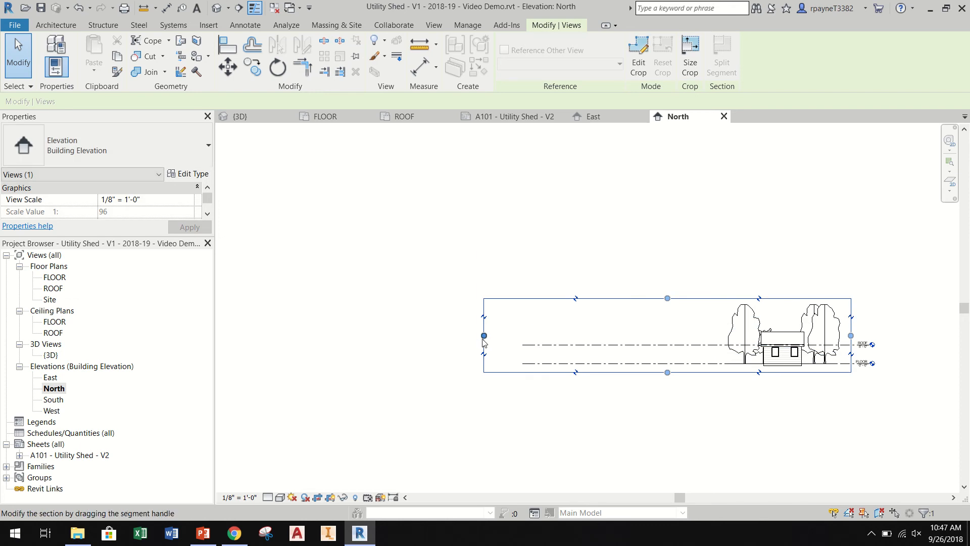
{"action": "left_click_drag", "start_coordinate": [484, 340], "coordinate": [724, 342]}
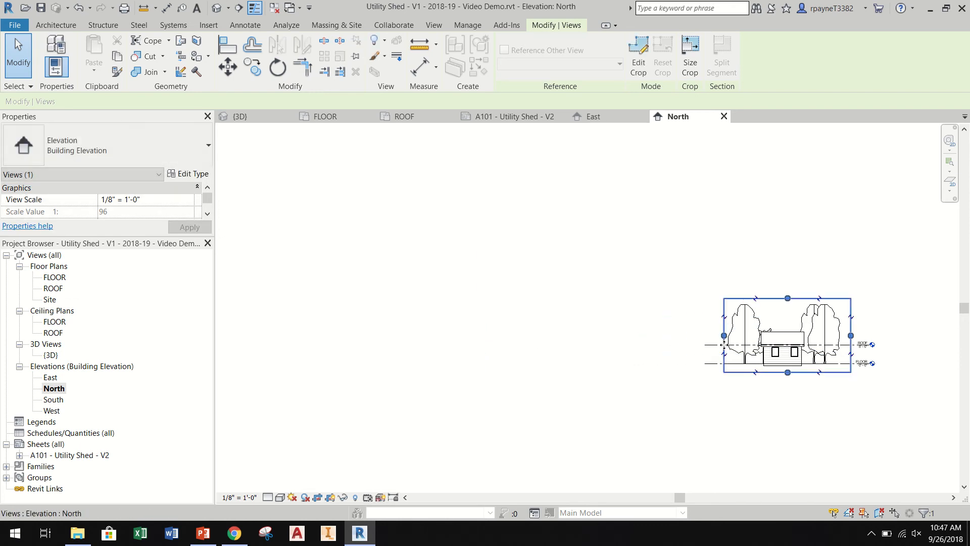
{"action": "left_click", "coordinate": [680, 374]}
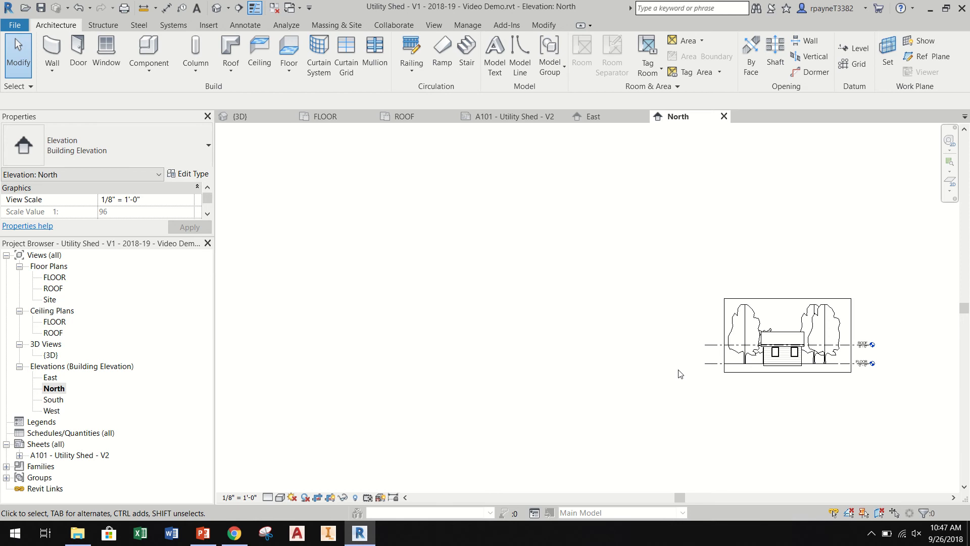
{"action": "left_click", "coordinate": [330, 497]}
Place the East elevation on sheet A101 in the lower-left area, below the floor plan
{"action": "left_click", "coordinate": [48, 456]}
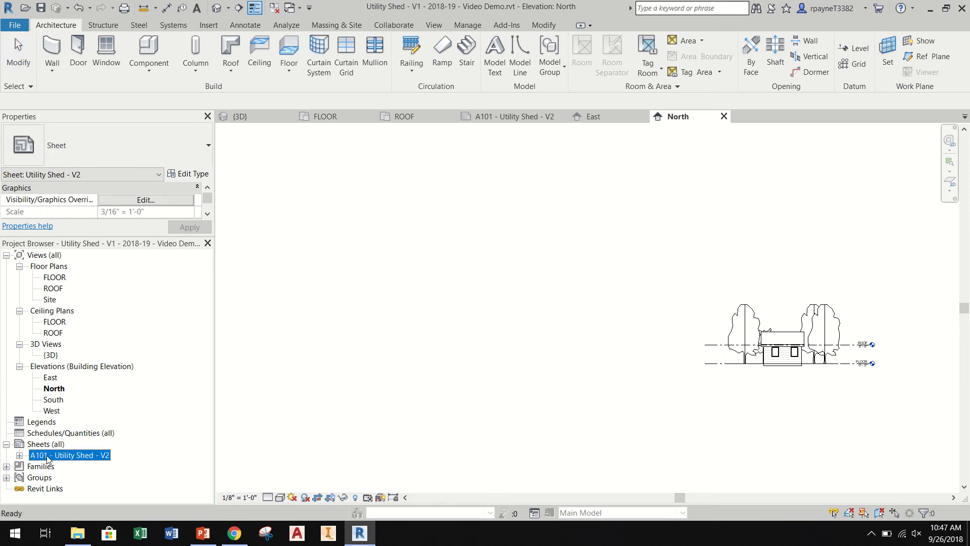
{"action": "double_click", "coordinate": [48, 456]}
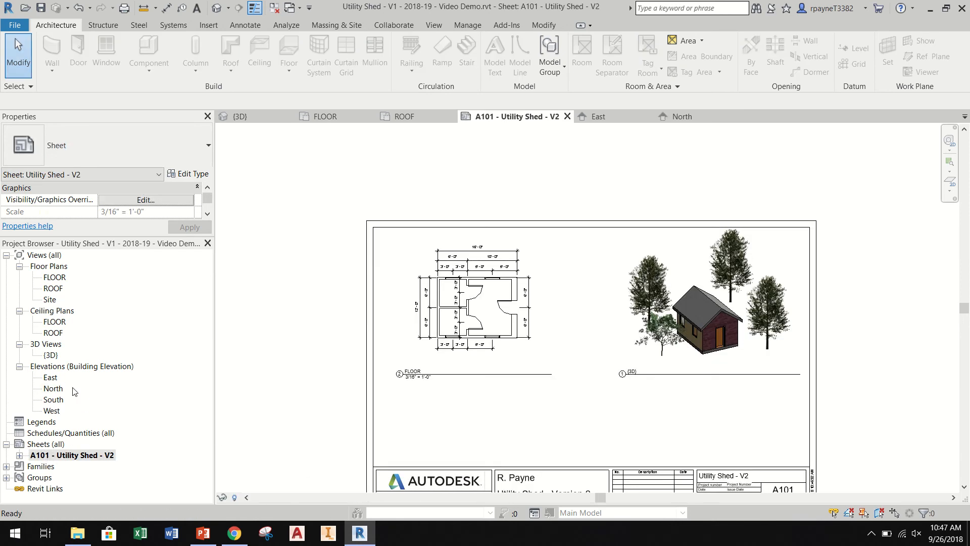
{"action": "left_click", "coordinate": [57, 377]}
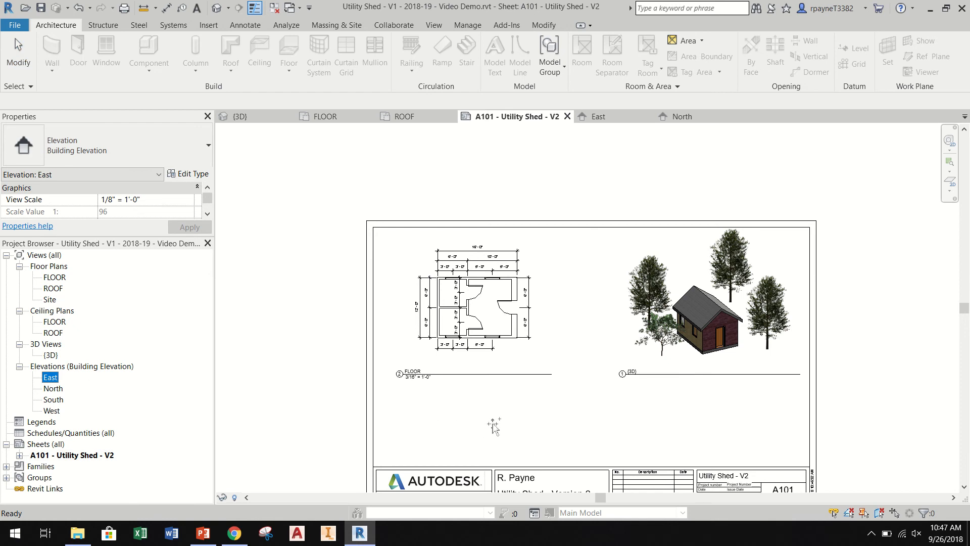
{"action": "left_click_drag", "start_coordinate": [493, 426], "coordinate": [493, 419]}
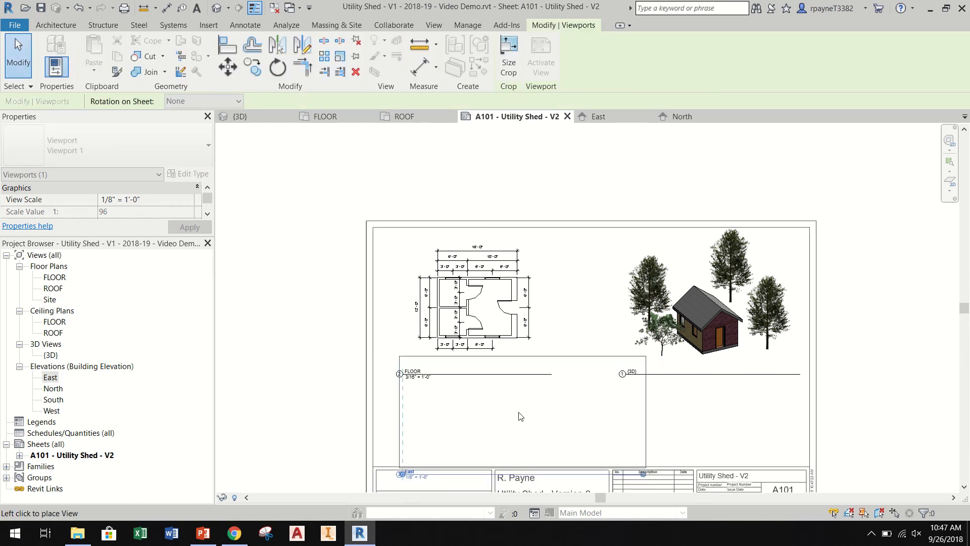
{"action": "left_click", "coordinate": [498, 412]}
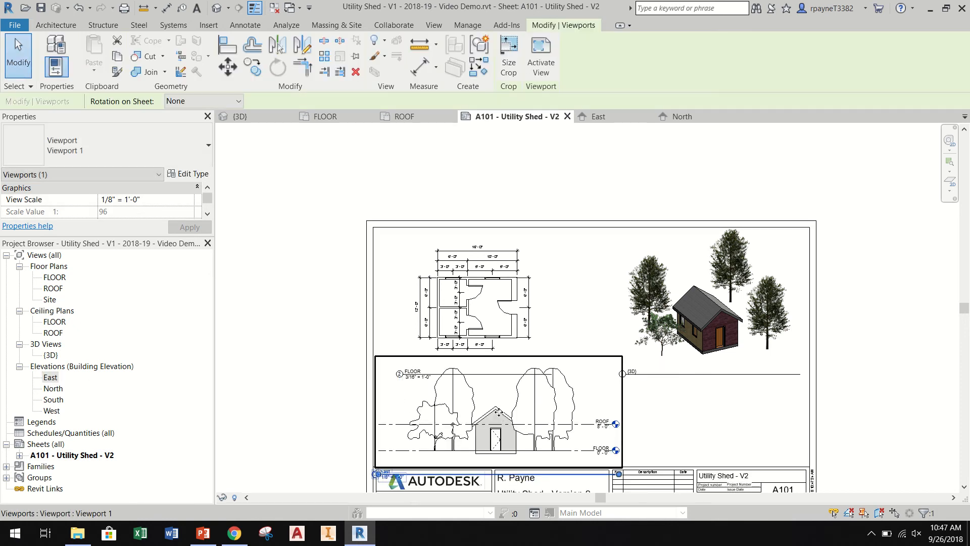
{"action": "scroll", "coordinate": [483, 430], "scroll_direction": "up", "scroll_amount": 3}
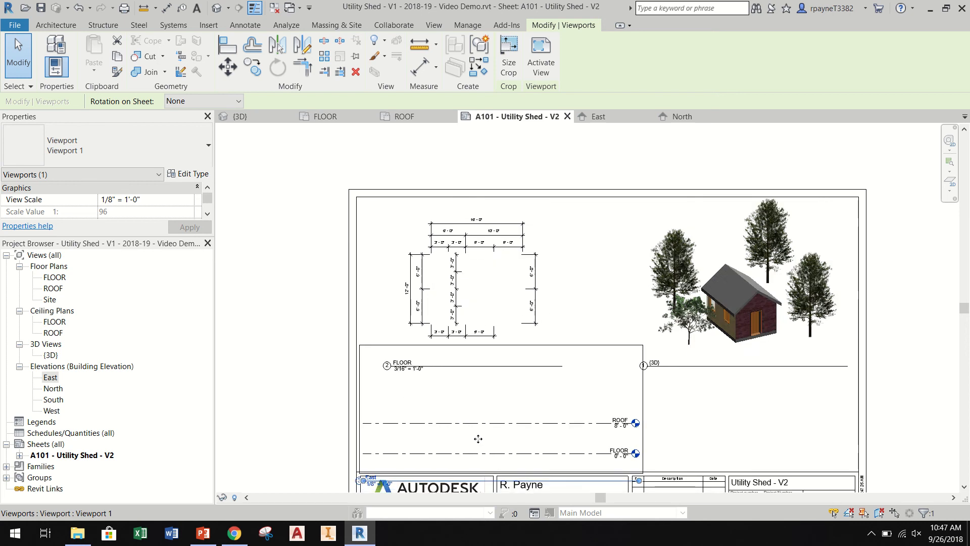
{"action": "scroll", "coordinate": [427, 436], "scroll_direction": "down", "scroll_amount": 4}
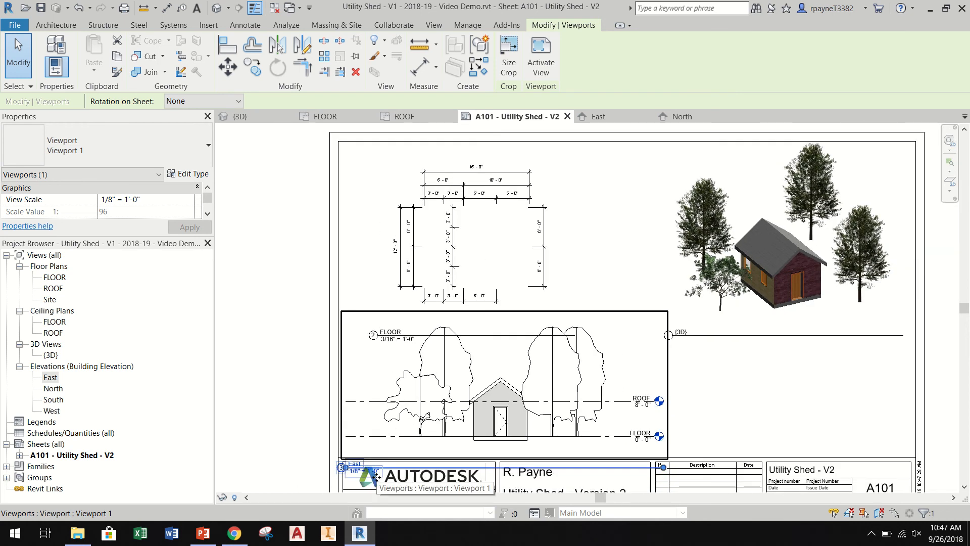
{"action": "scroll", "coordinate": [478, 253], "scroll_direction": "up", "scroll_amount": 4}
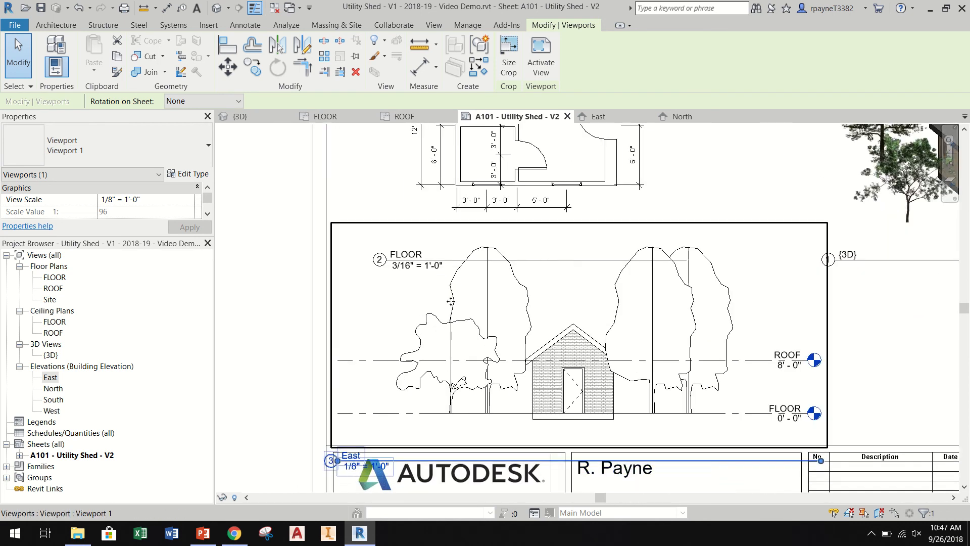
{"action": "scroll", "coordinate": [451, 301], "scroll_direction": "down", "scroll_amount": 3}
{"action": "scroll", "coordinate": [512, 209], "scroll_direction": "down", "scroll_amount": 2}
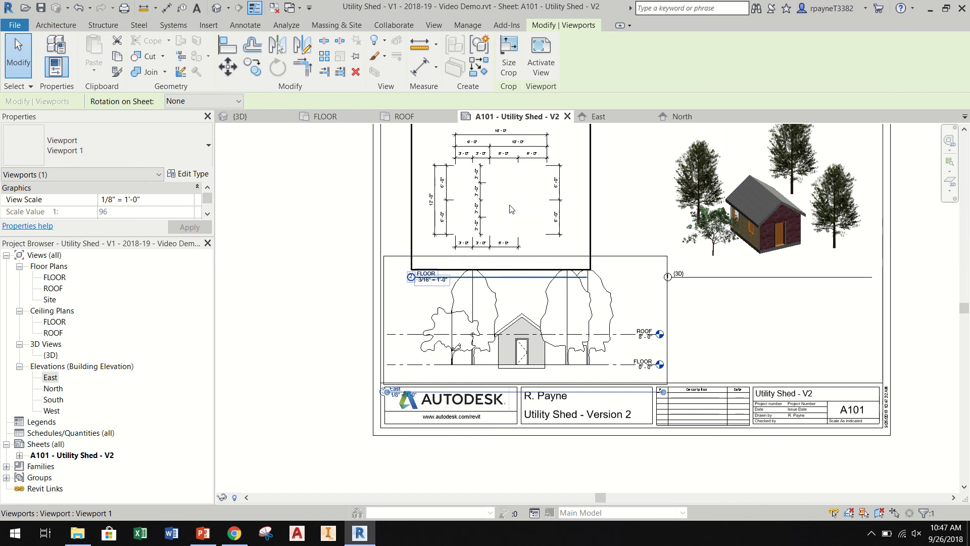
Delete the FLOOR viewport from sheet A101 and move the East elevation up clear of the titleblock
{"action": "left_click", "coordinate": [512, 209]}
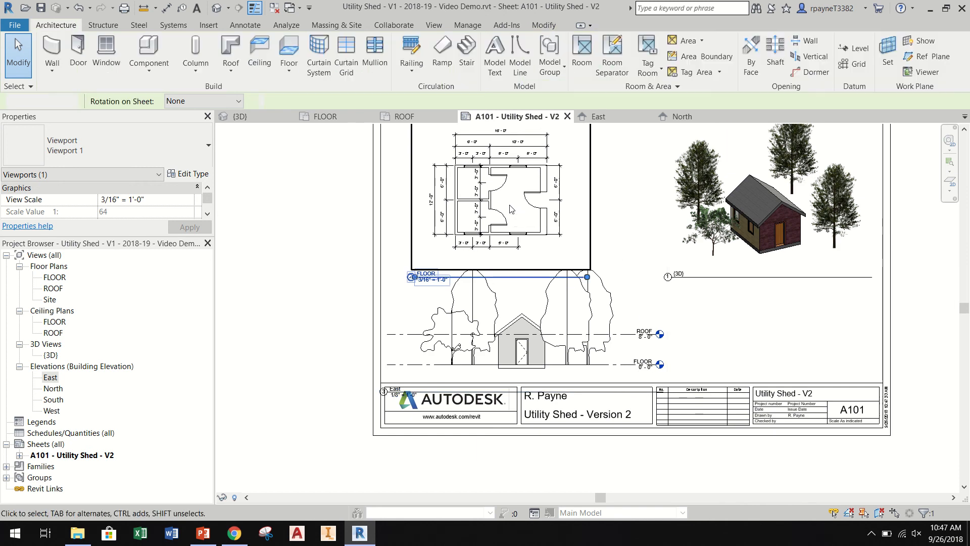
{"action": "key", "text": "Delete"}
{"action": "left_click", "coordinate": [513, 314]}
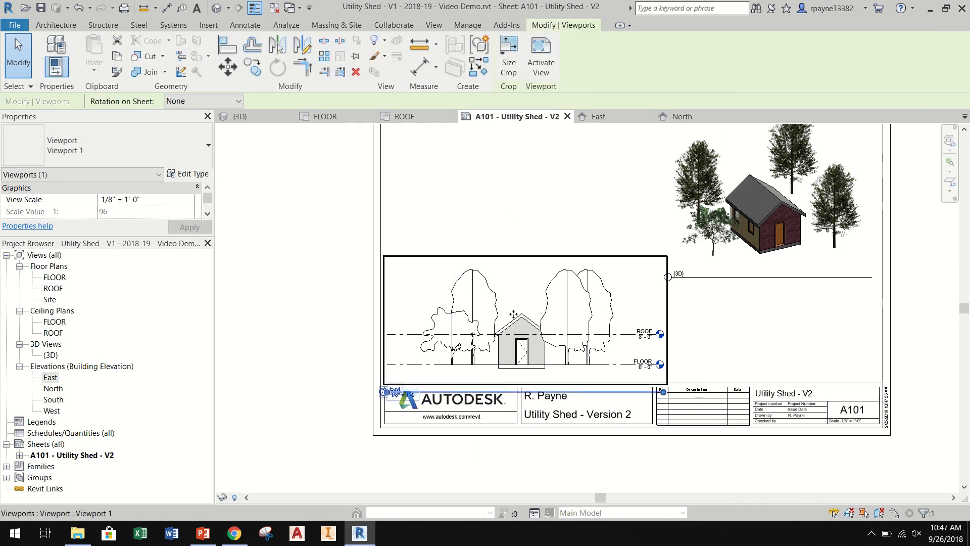
{"action": "key", "text": "Up"}
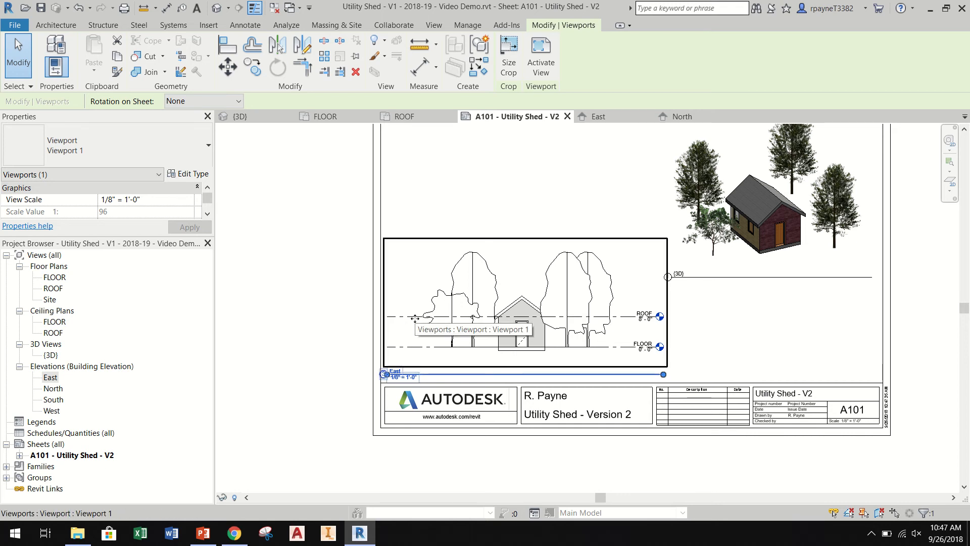
{"action": "left_click", "coordinate": [335, 331]}
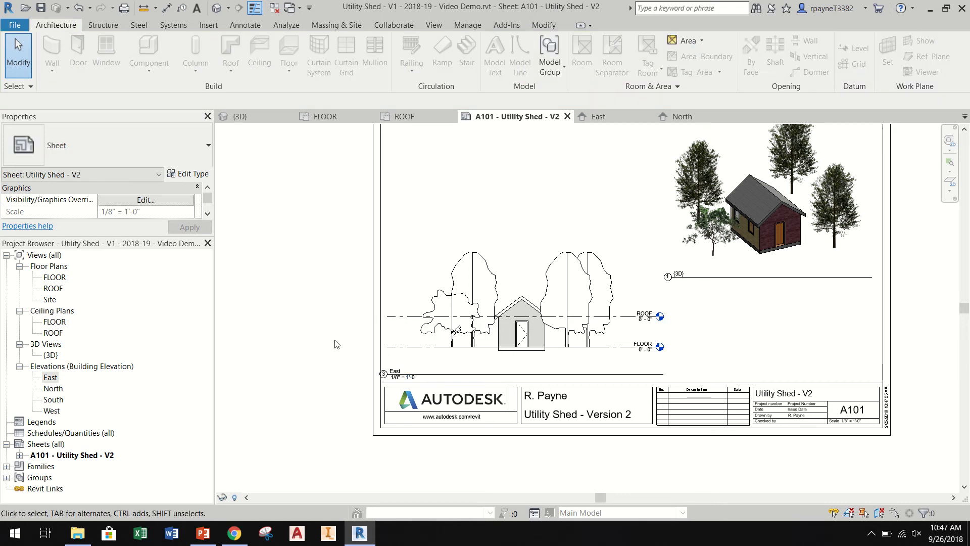
Show the East elevation's crop boundary and shorten the left ends of the ROOF and FLOOR level lines to just inside it
{"action": "double_click", "coordinate": [51, 377]}
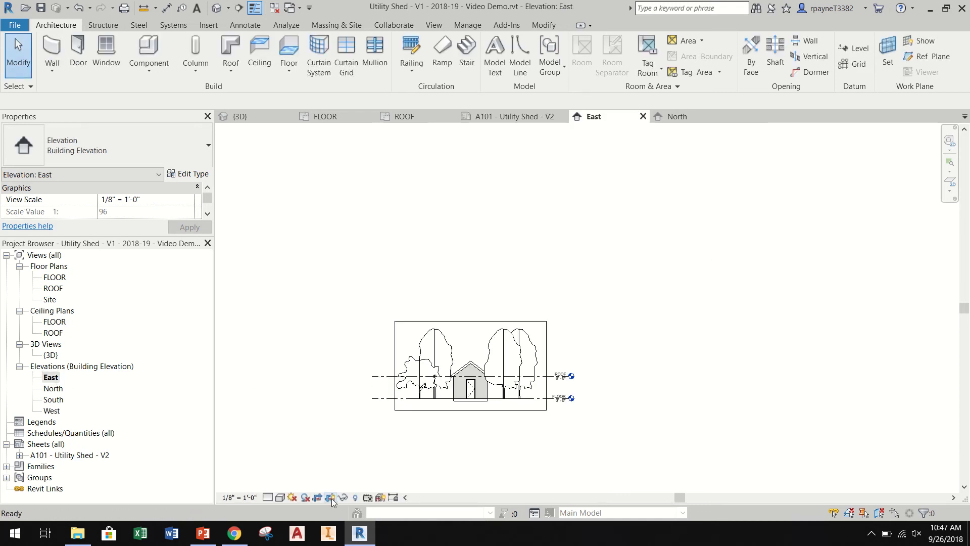
{"action": "scroll", "coordinate": [411, 419], "scroll_direction": "up", "scroll_amount": 1}
{"action": "scroll", "coordinate": [410, 419], "scroll_direction": "up", "scroll_amount": 2}
{"action": "left_click", "coordinate": [350, 382]}
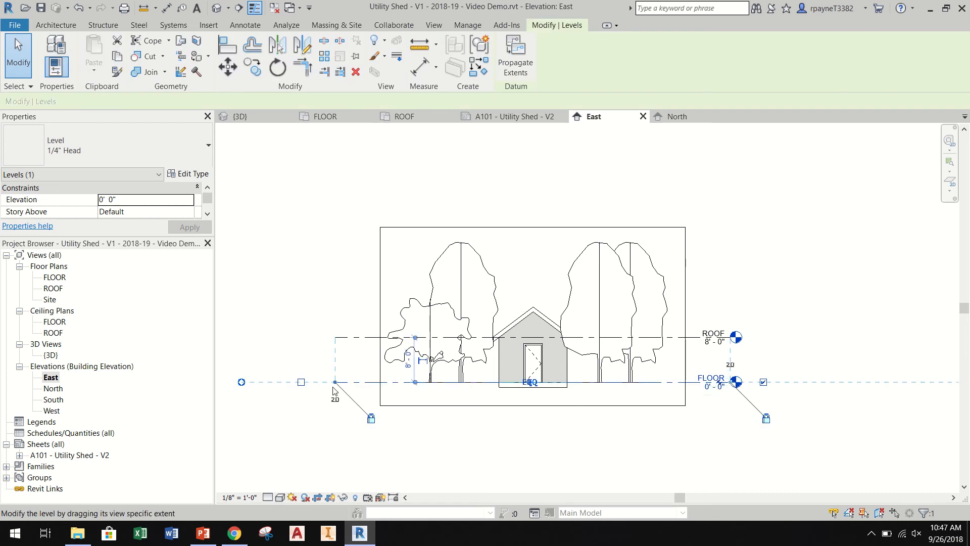
{"action": "left_click_drag", "start_coordinate": [335, 382], "coordinate": [384, 383]}
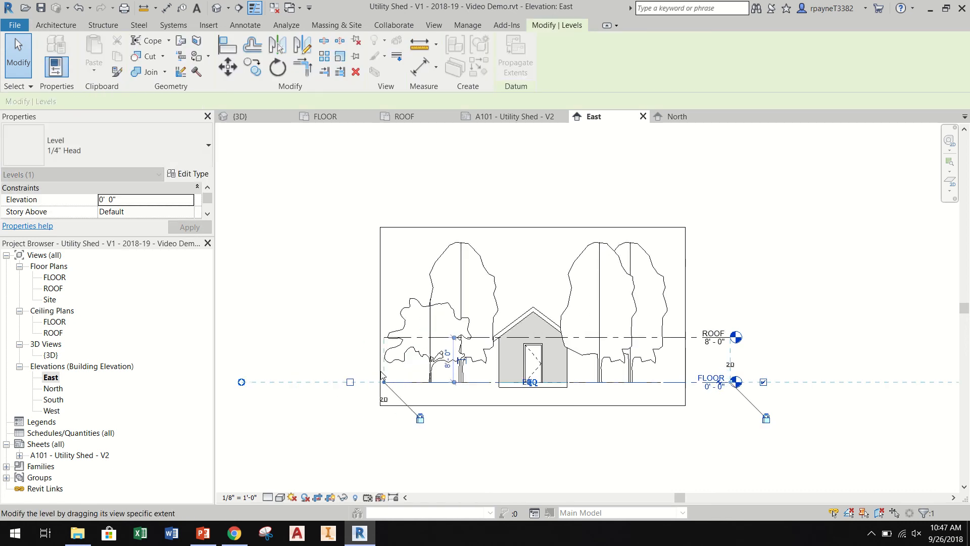
{"action": "left_click", "coordinate": [596, 459]}
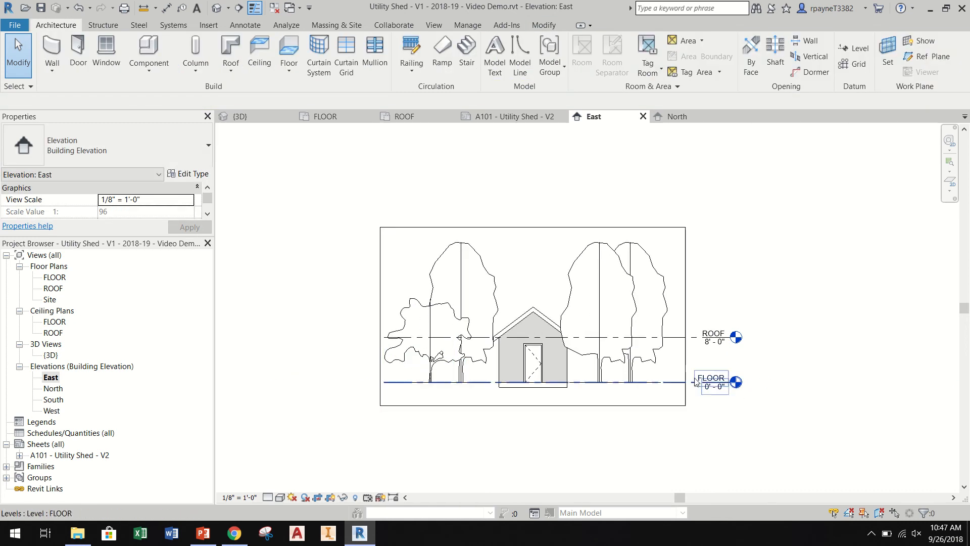
Pull the ROOF and FLOOR level heads in the East elevation inward, close to the rightmost tree
{"action": "left_click", "coordinate": [706, 337]}
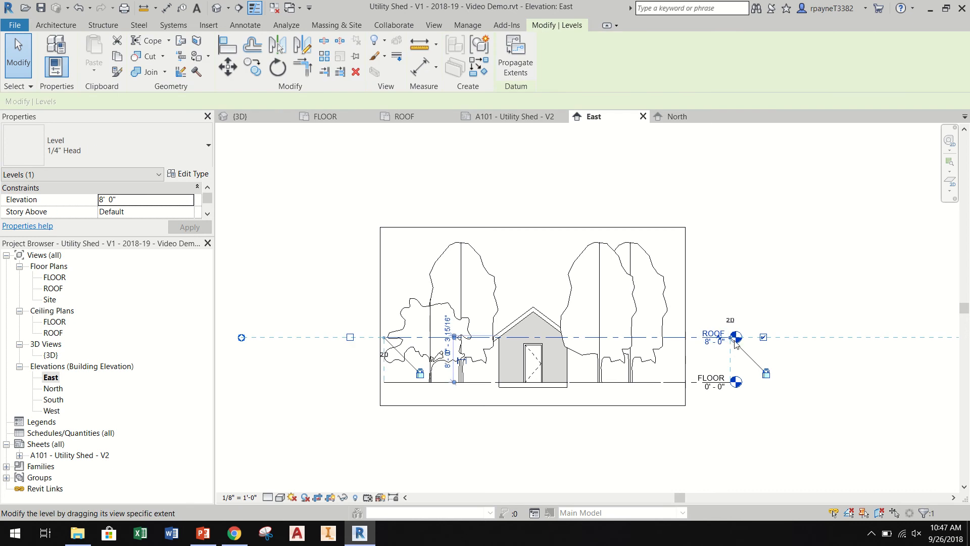
{"action": "scroll", "coordinate": [728, 349], "scroll_direction": "up", "scroll_amount": 5}
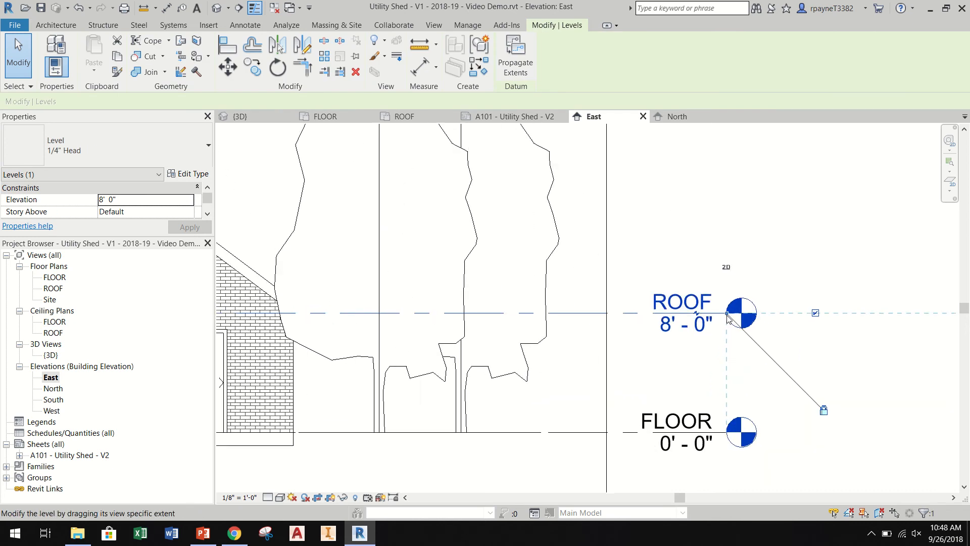
{"action": "left_click_drag", "start_coordinate": [727, 315], "coordinate": [644, 313]}
{"action": "left_click", "coordinate": [764, 234]}
{"action": "scroll", "coordinate": [762, 300], "scroll_direction": "down", "scroll_amount": 2}
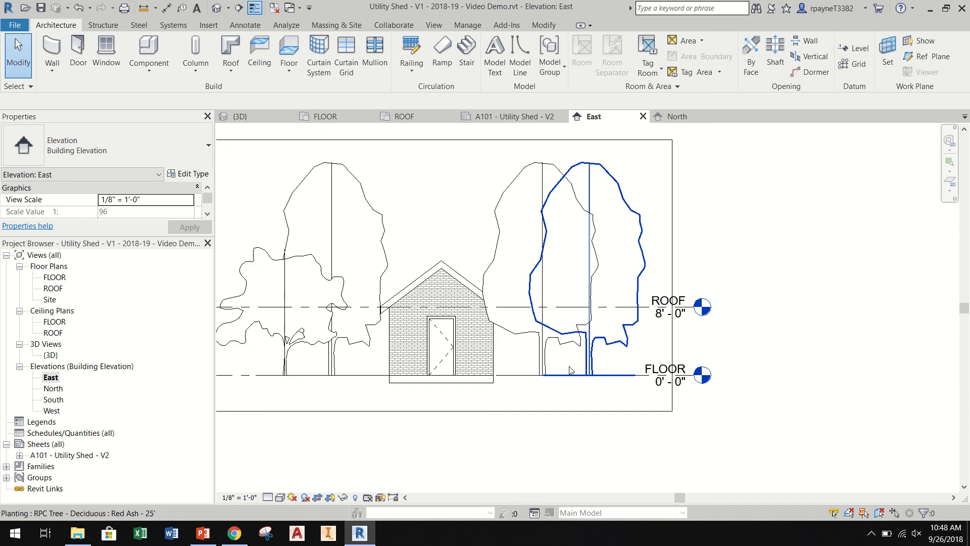
{"action": "scroll", "coordinate": [570, 370], "scroll_direction": "down", "scroll_amount": 1}
Shorten both ends of the ROOF and FLOOR level lines in the North elevation to end close to the outer trees
{"action": "double_click", "coordinate": [53, 388]}
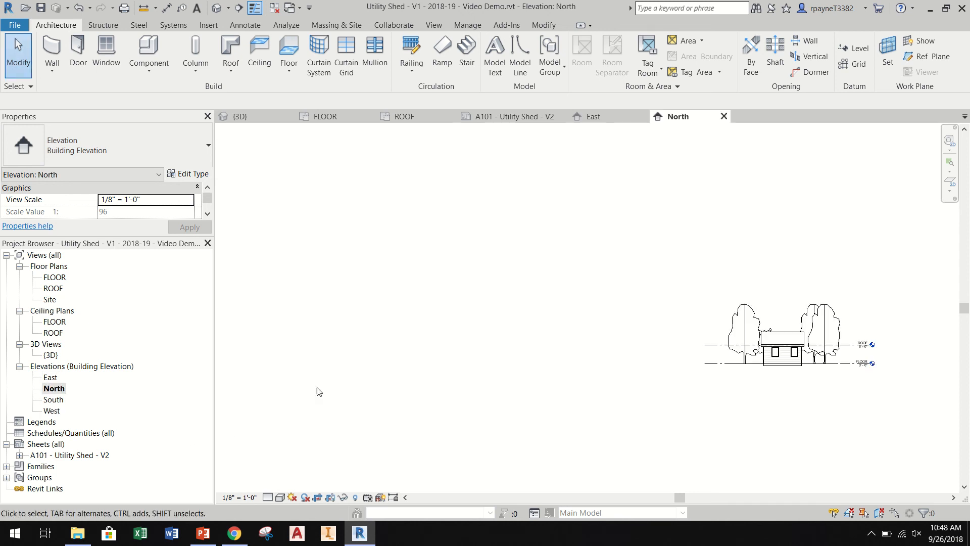
{"action": "scroll", "coordinate": [839, 353], "scroll_direction": "up", "scroll_amount": 3}
{"action": "scroll", "coordinate": [838, 353], "scroll_direction": "up", "scroll_amount": 1}
{"action": "left_click", "coordinate": [842, 344]}
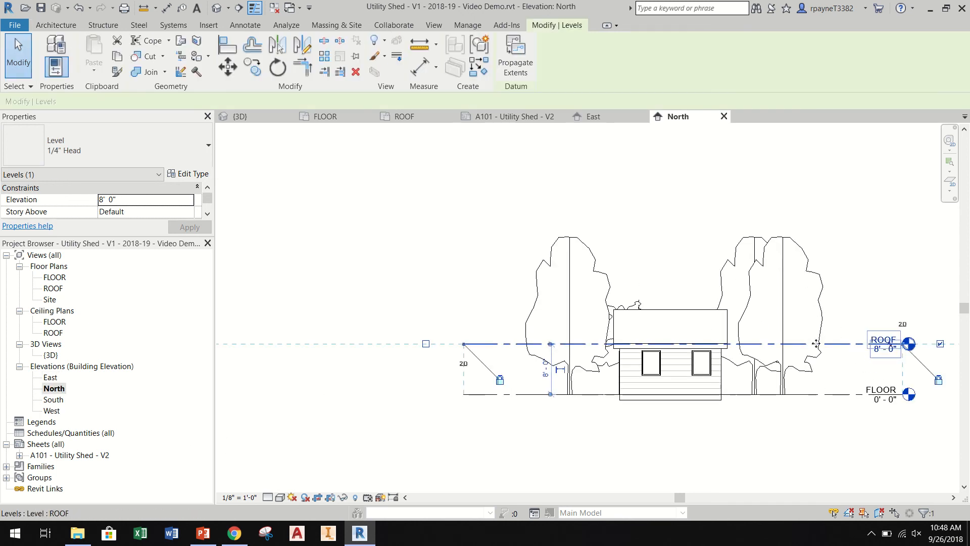
{"action": "left_click_drag", "start_coordinate": [464, 346], "coordinate": [515, 346]}
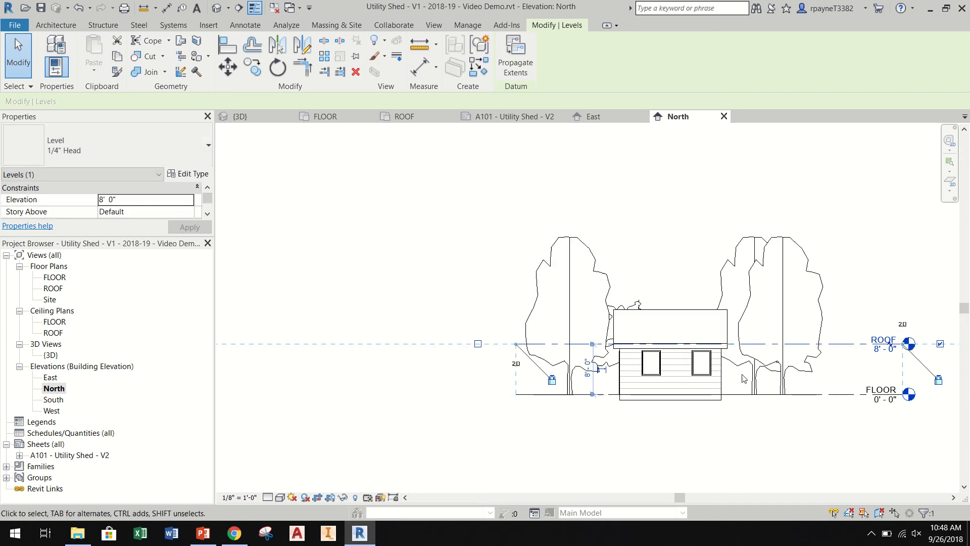
{"action": "scroll", "coordinate": [900, 345], "scroll_direction": "up", "scroll_amount": 2}
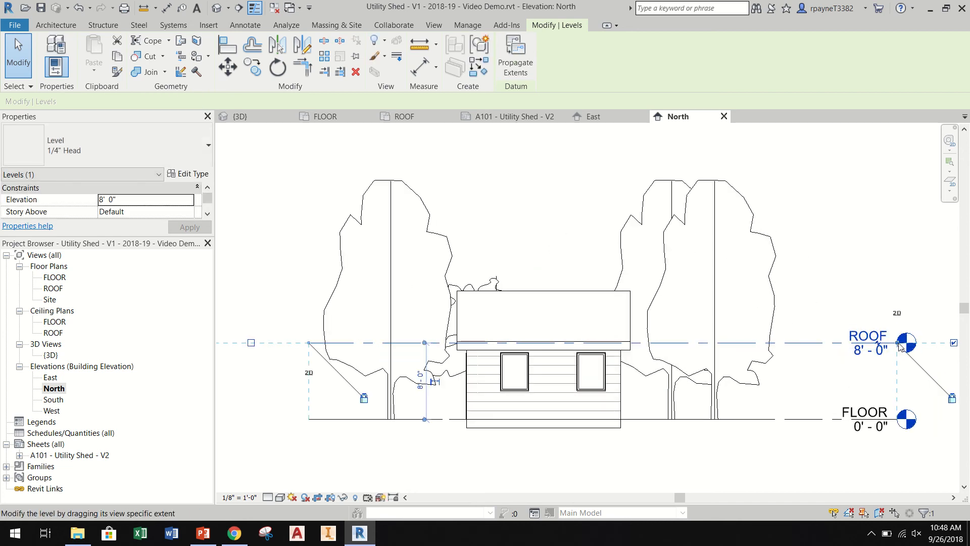
{"action": "left_click_drag", "start_coordinate": [899, 345], "coordinate": [835, 343]}
{"action": "left_click", "coordinate": [915, 302]}
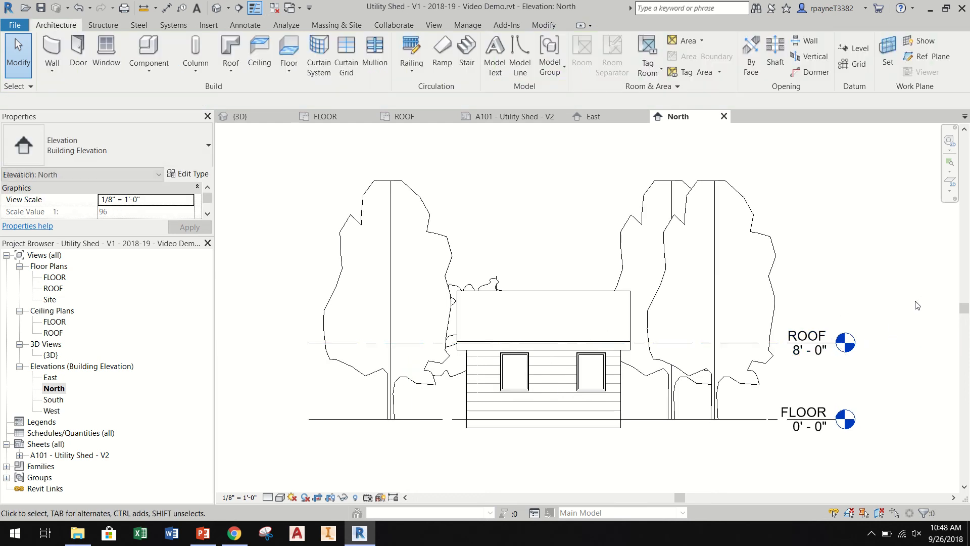
{"action": "scroll", "coordinate": [898, 316], "scroll_direction": "down", "scroll_amount": 2}
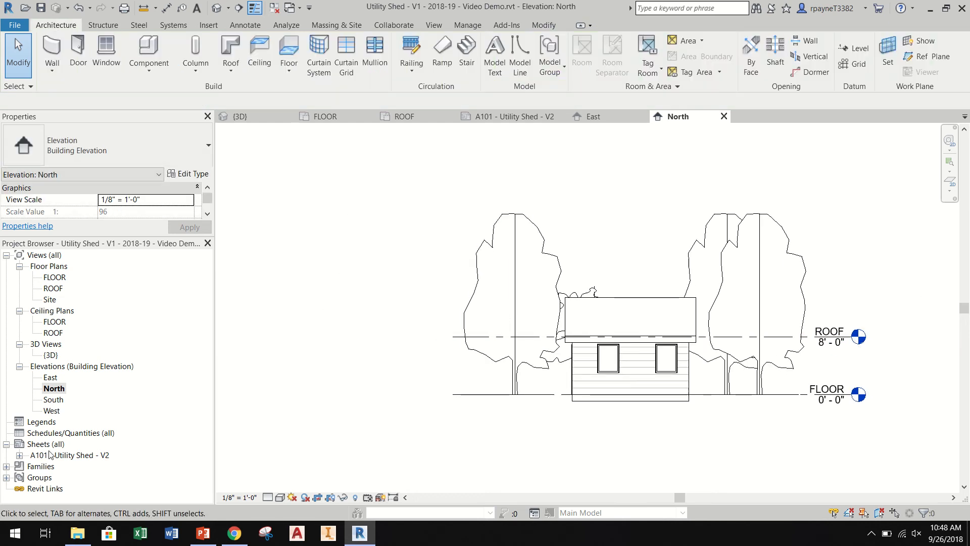
Set the FLOOR plan's view scale to 1/8" = 1'-0"
{"action": "double_click", "coordinate": [55, 277]}
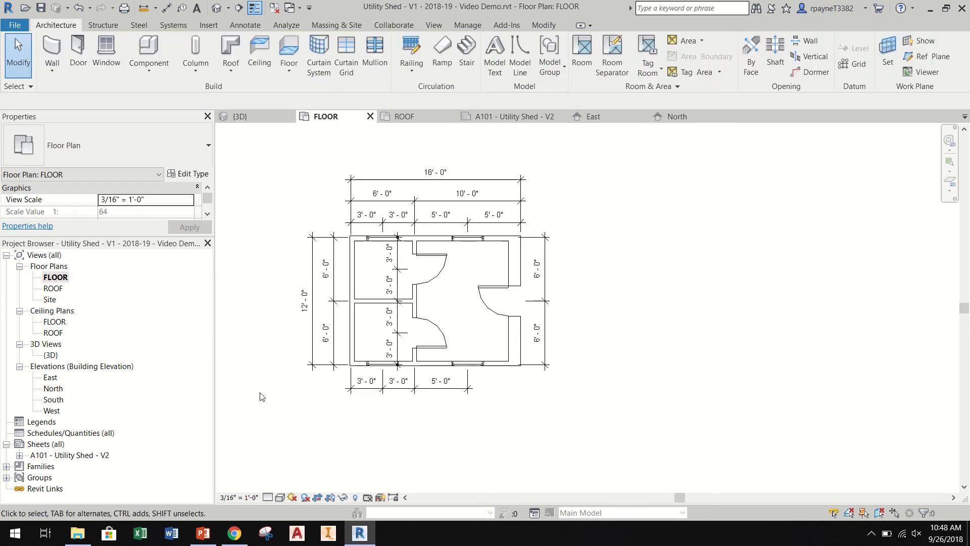
{"action": "left_click", "coordinate": [233, 497]}
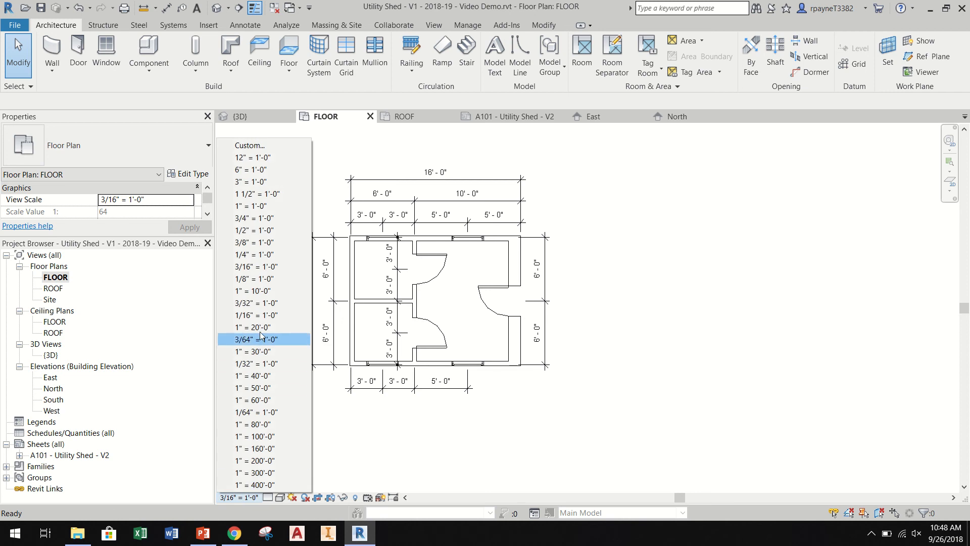
{"action": "left_click", "coordinate": [263, 278]}
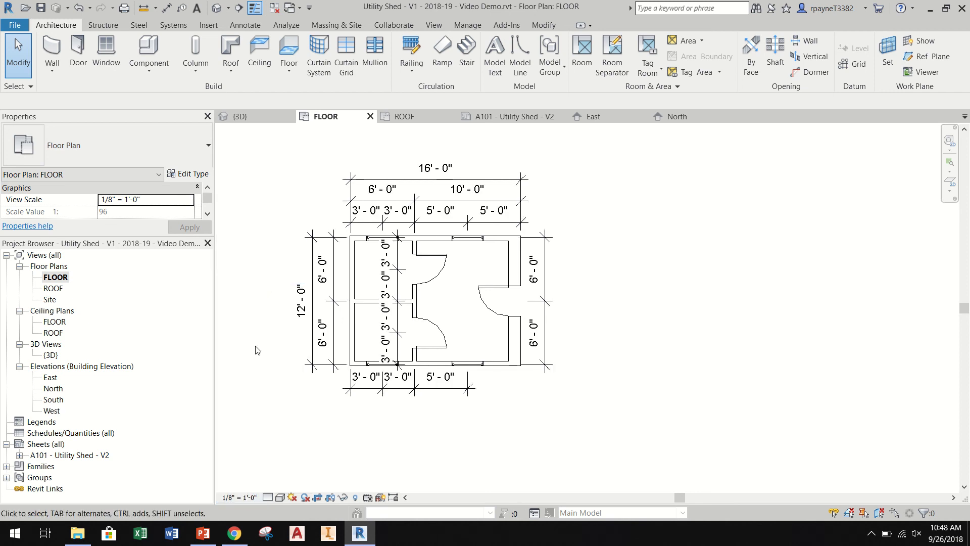
Place the FLOOR plan on sheet A101 above the East elevation, in the open space beside the 3D view
{"action": "double_click", "coordinate": [43, 455]}
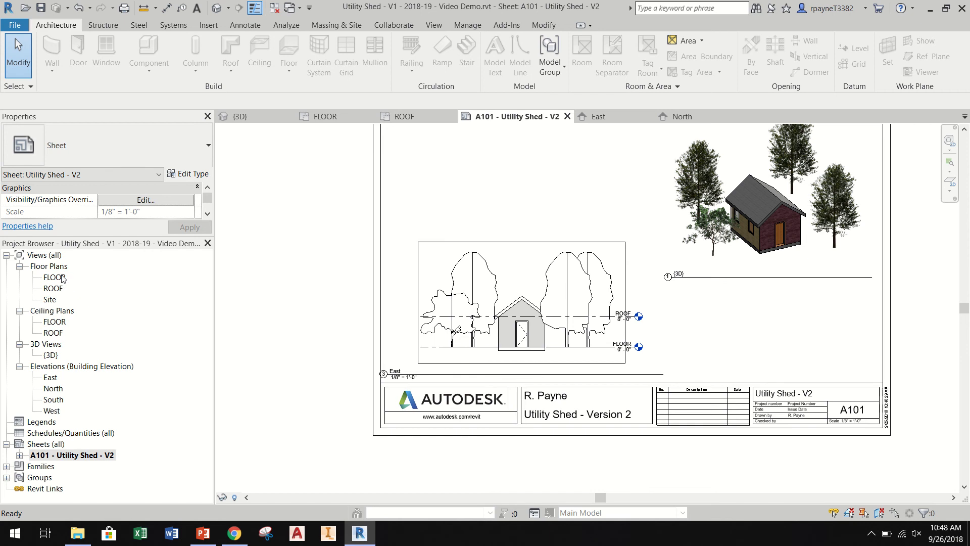
{"action": "left_click", "coordinate": [54, 278]}
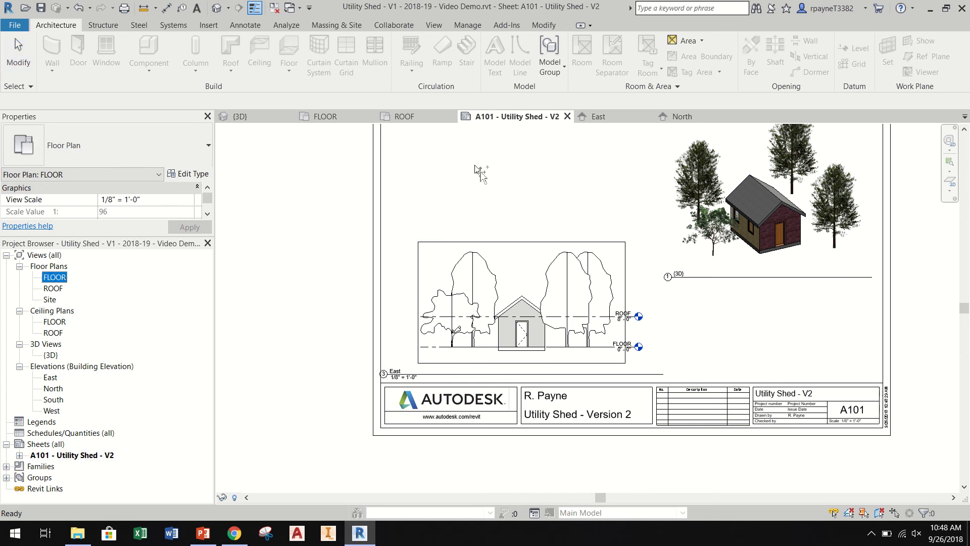
{"action": "left_click_drag", "start_coordinate": [475, 166], "coordinate": [478, 171]}
{"action": "middle_click_drag", "start_coordinate": [493, 204], "coordinate": [393, 333]}
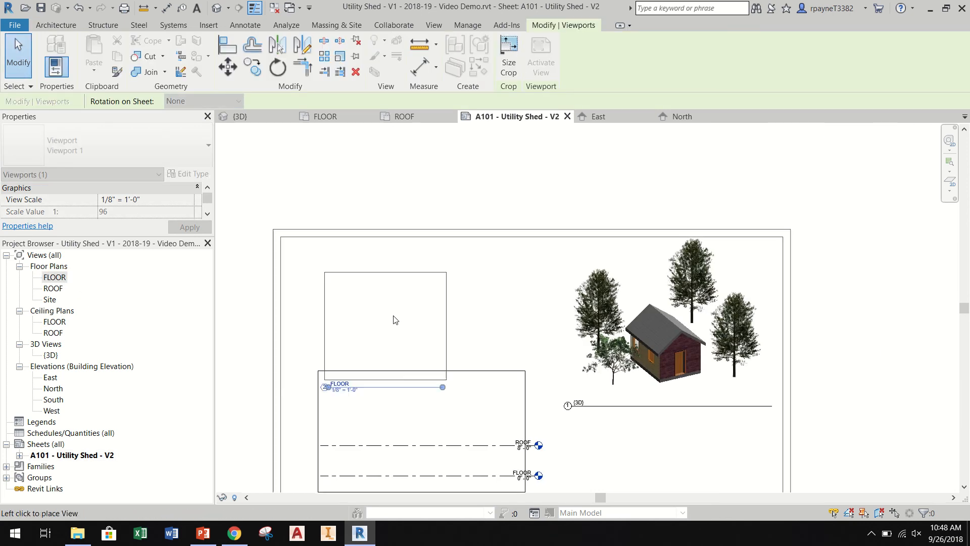
{"action": "left_click", "coordinate": [404, 307]}
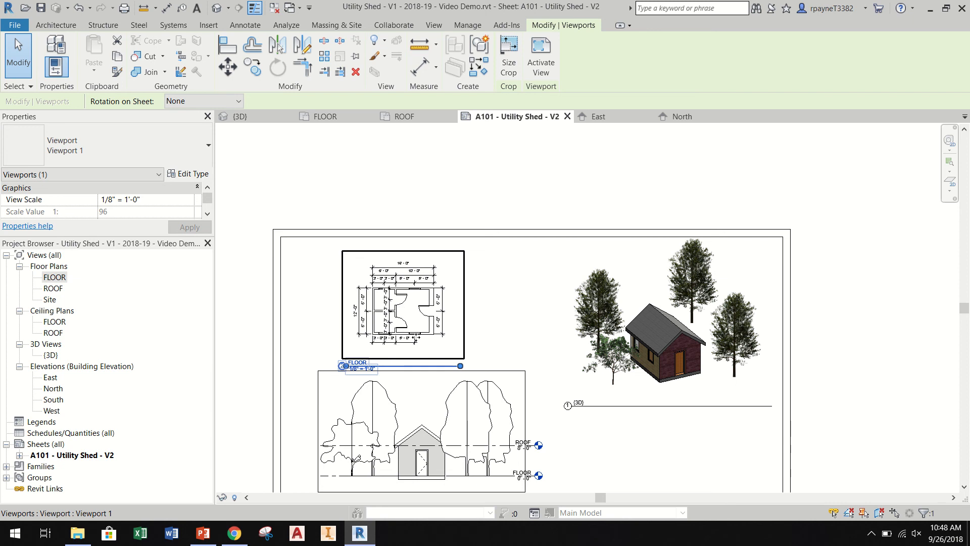
{"action": "scroll", "coordinate": [415, 337], "scroll_direction": "down", "scroll_amount": 2}
{"action": "scroll", "coordinate": [387, 480], "scroll_direction": "up", "scroll_amount": 3}
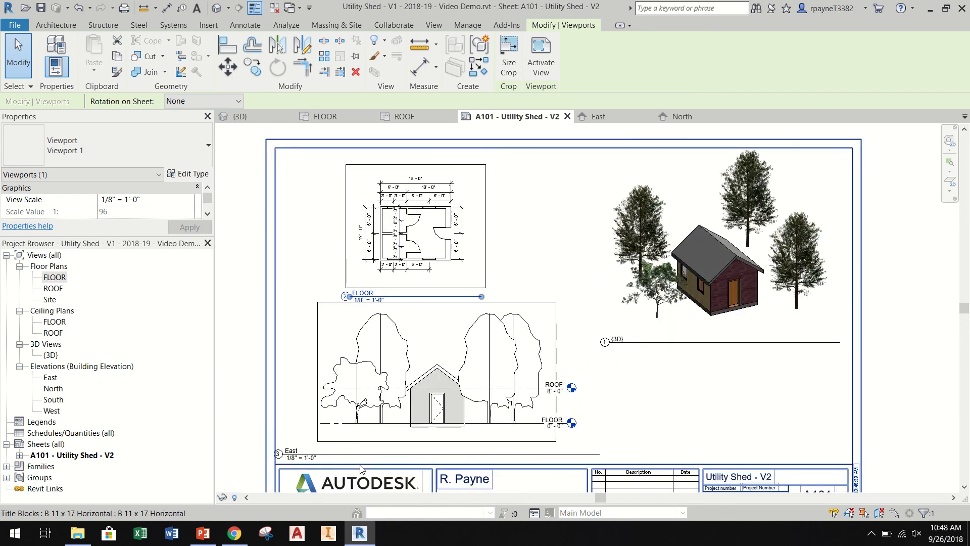
{"action": "scroll", "coordinate": [359, 467], "scroll_direction": "up", "scroll_amount": 1}
{"action": "left_click", "coordinate": [221, 411]}
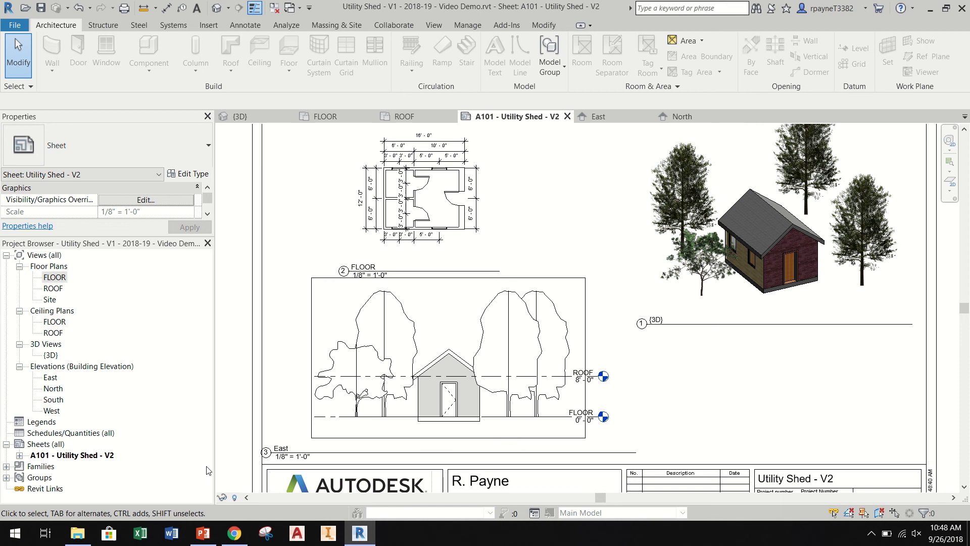
Hide the crop boundary in the East elevation view
{"action": "left_click", "coordinate": [65, 382]}
{"action": "double_click", "coordinate": [51, 377]}
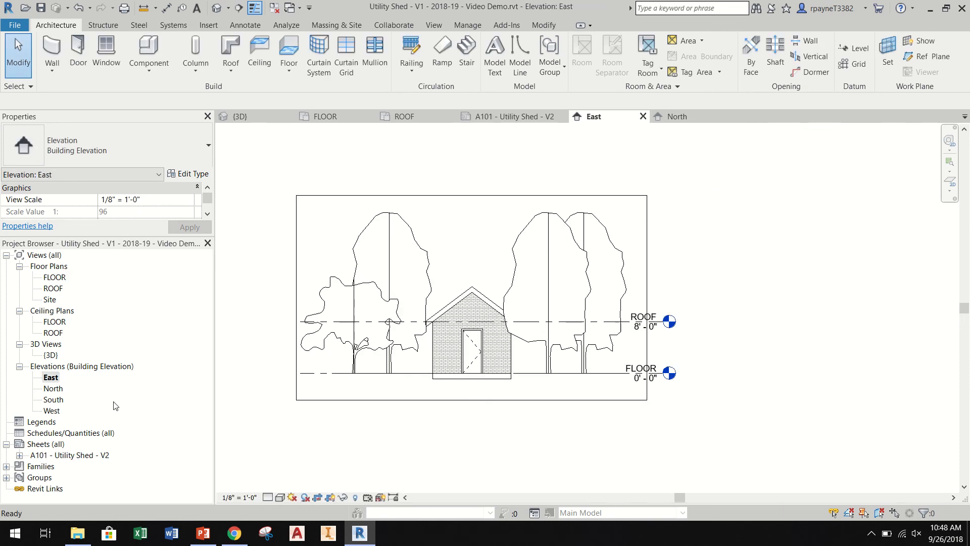
{"action": "left_click", "coordinate": [330, 497]}
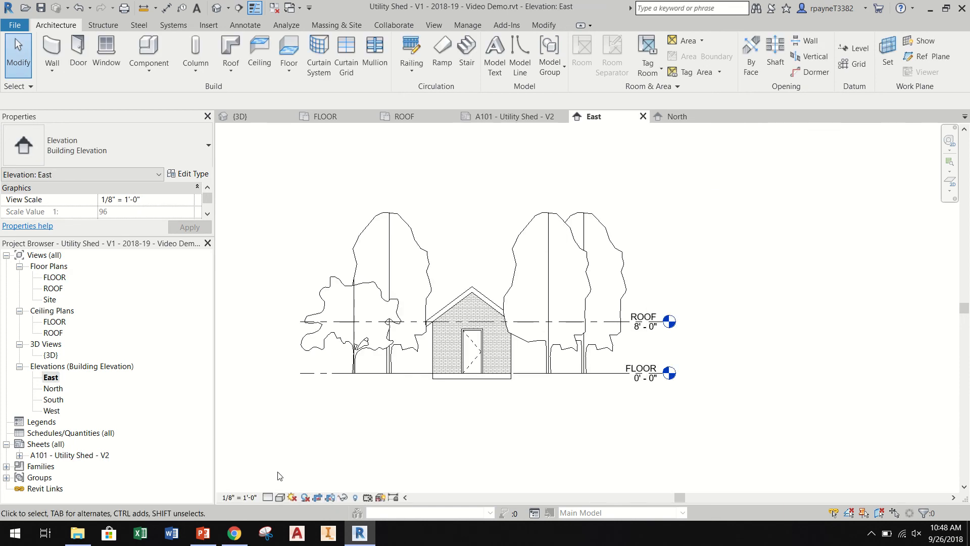
Delete the East elevation's viewport from sheet A101 and place the view again below the floor plan
{"action": "double_click", "coordinate": [50, 455]}
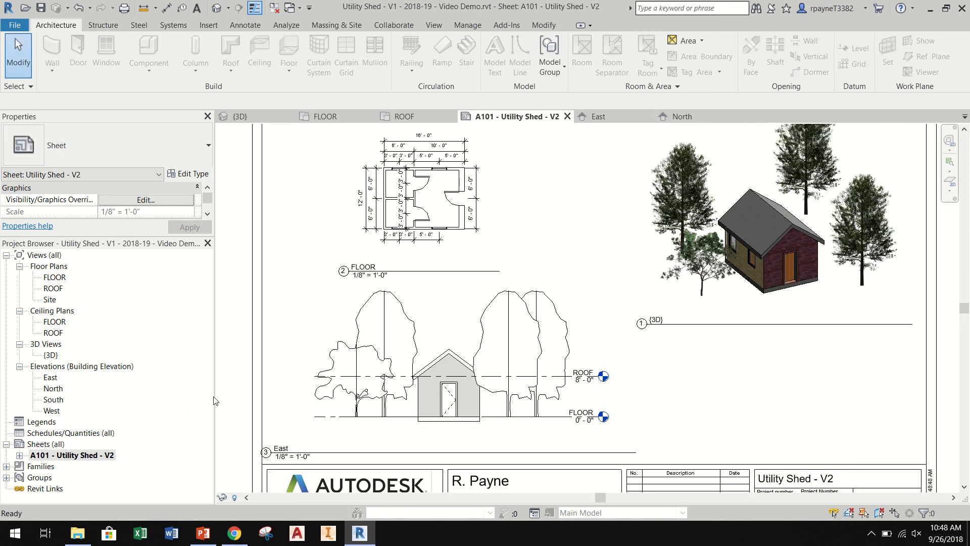
{"action": "left_click", "coordinate": [437, 448]}
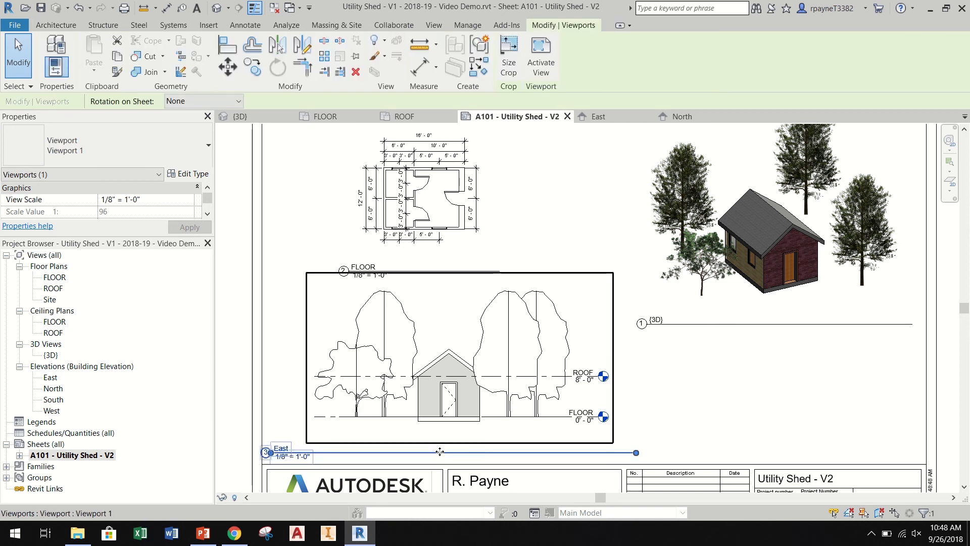
{"action": "key", "text": "Delete"}
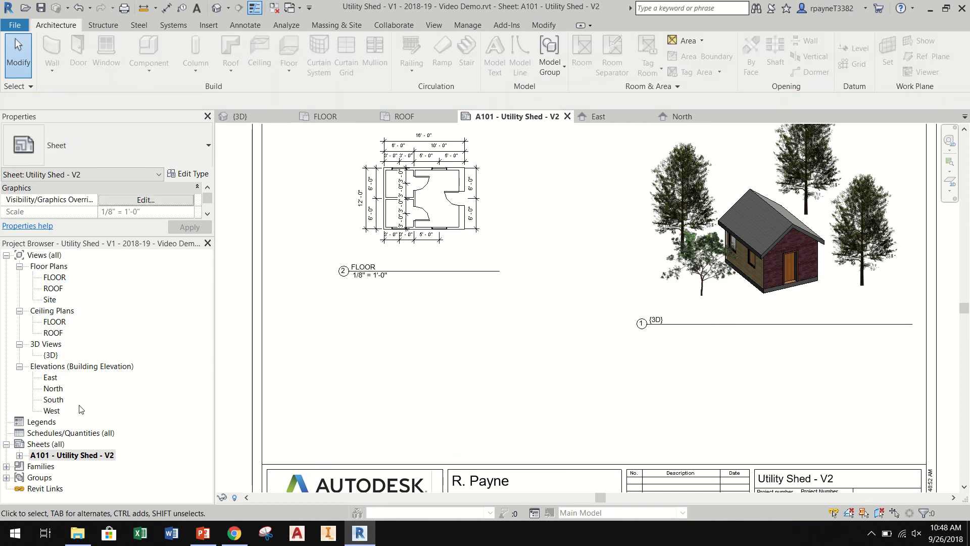
{"action": "left_click_drag", "start_coordinate": [50, 378], "coordinate": [419, 388]}
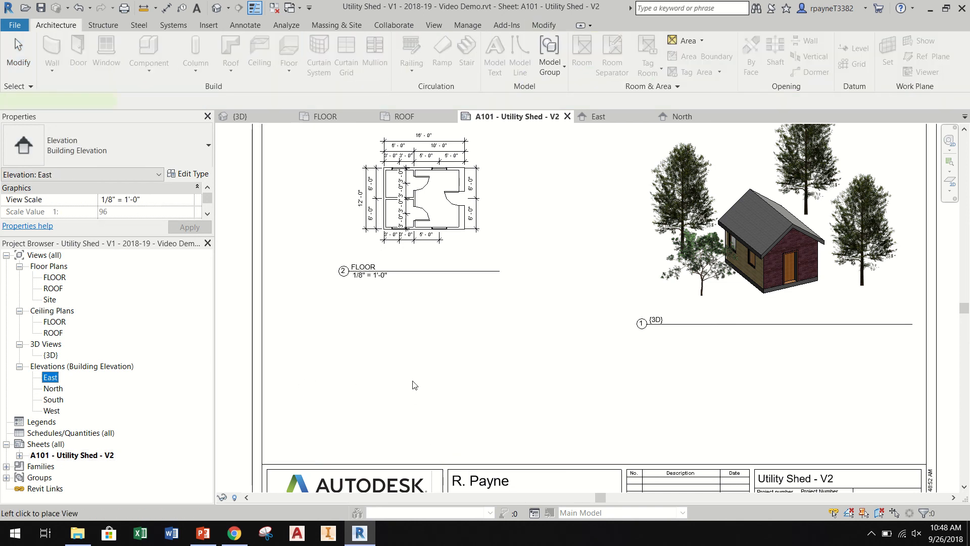
{"action": "left_click", "coordinate": [439, 364]}
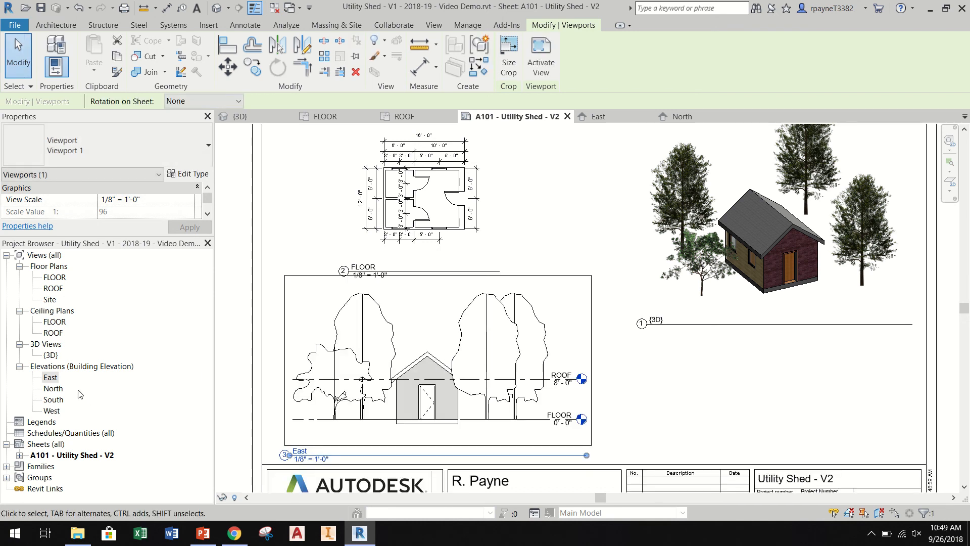
Place the North elevation on sheet A101 below the 3D view, with its title aligned to the East elevation's title
{"action": "double_click", "coordinate": [53, 388]}
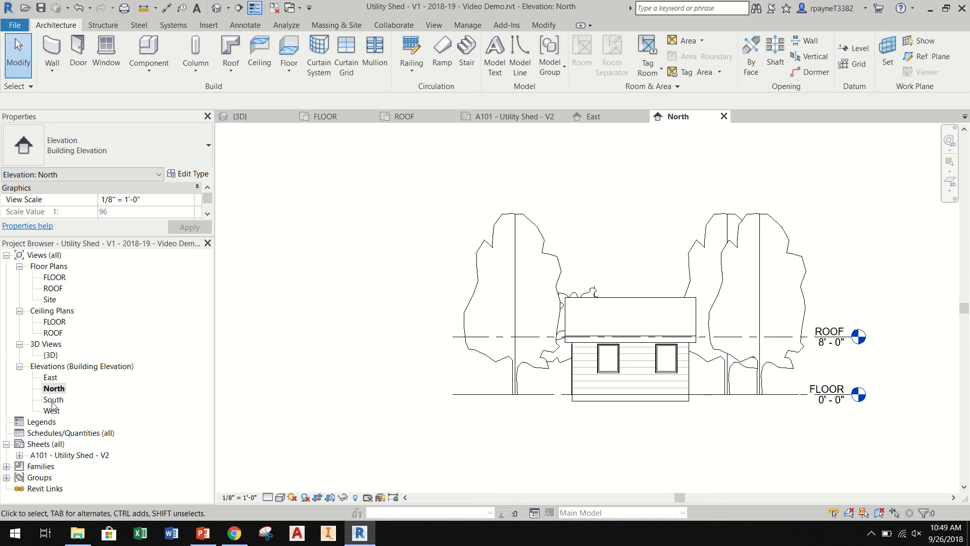
{"action": "double_click", "coordinate": [71, 455]}
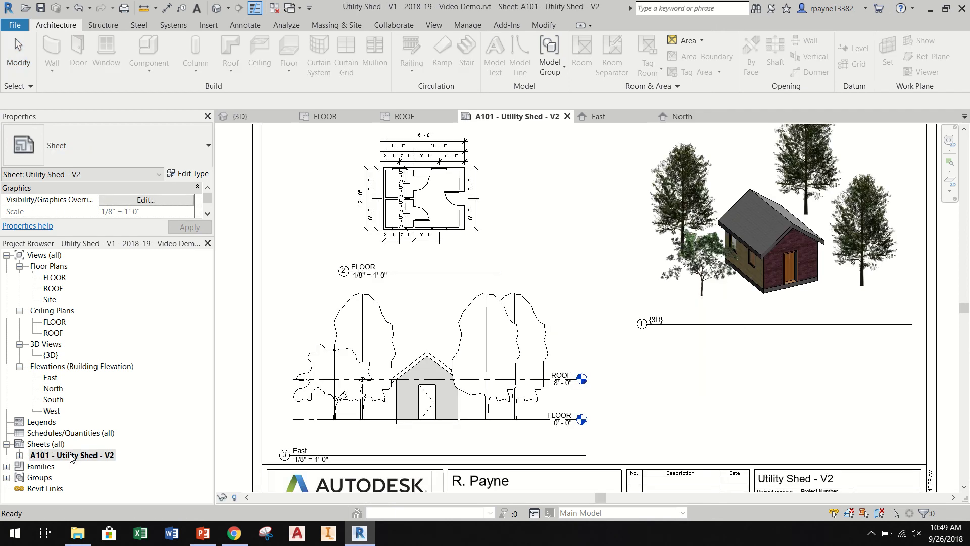
{"action": "left_click", "coordinate": [54, 389]}
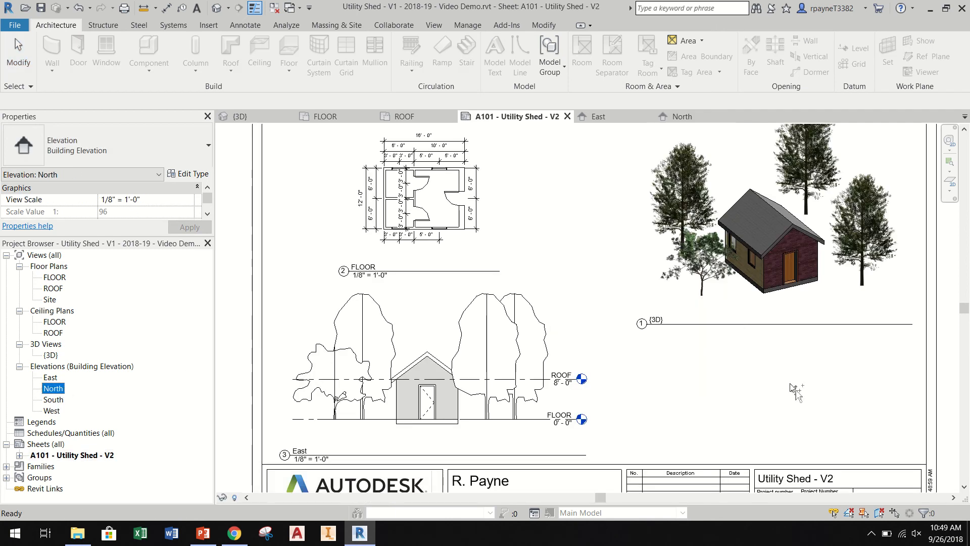
{"action": "left_click_drag", "start_coordinate": [796, 392], "coordinate": [793, 390]}
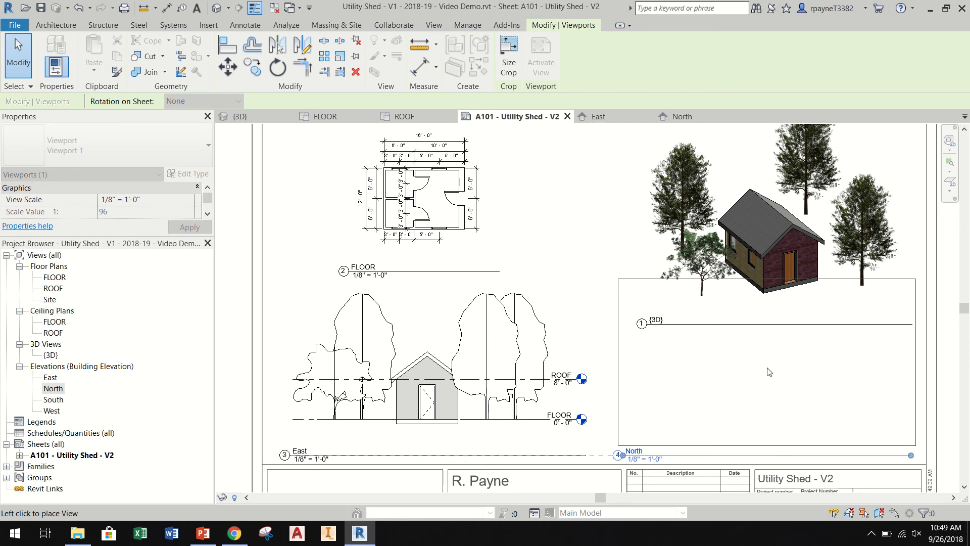
{"action": "left_click", "coordinate": [769, 372]}
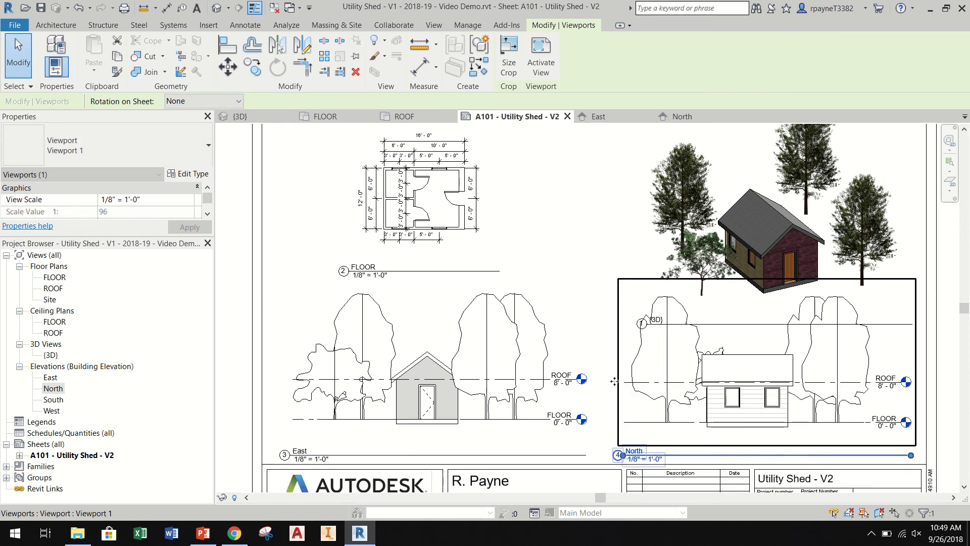
Move the 3D view on the sheet slightly up and left, away from the North elevation
{"action": "scroll", "coordinate": [613, 381], "scroll_direction": "down", "scroll_amount": 2}
{"action": "left_click", "coordinate": [756, 256]}
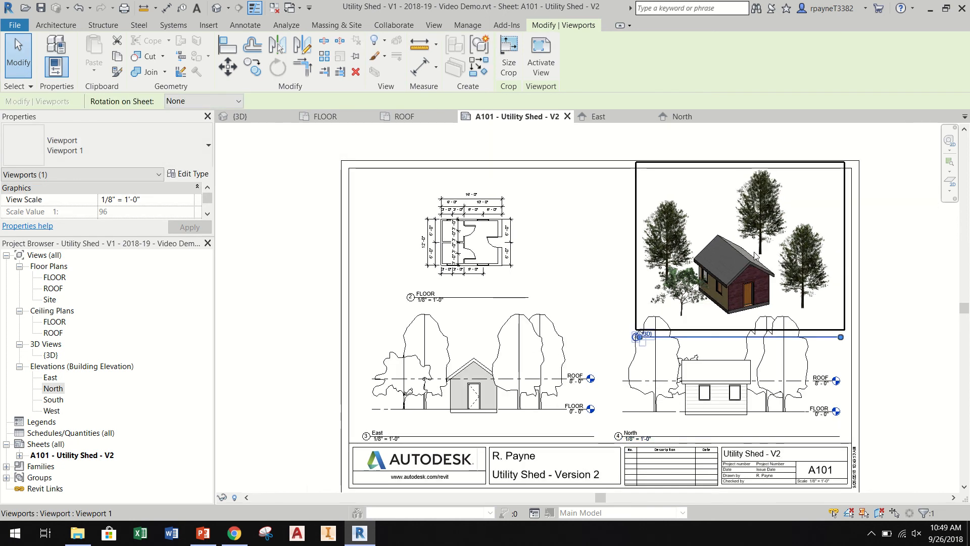
{"action": "key", "text": "Escape"}
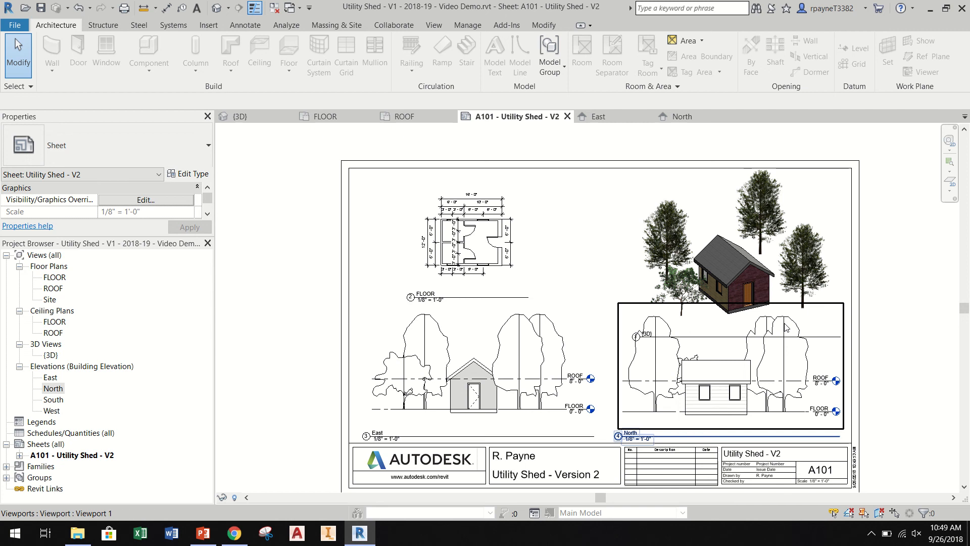
{"action": "left_click", "coordinate": [742, 289]}
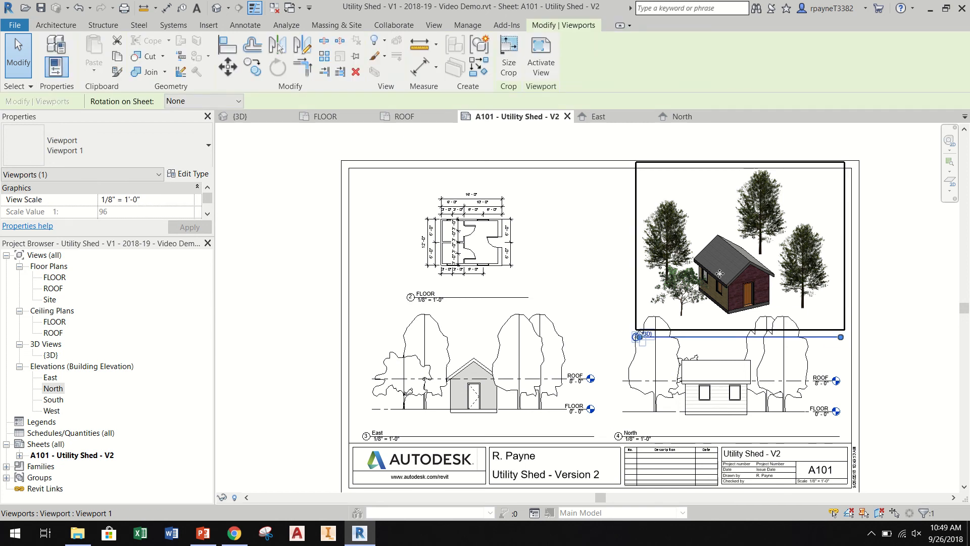
{"action": "left_click_drag", "start_coordinate": [719, 273], "coordinate": [710, 258]}
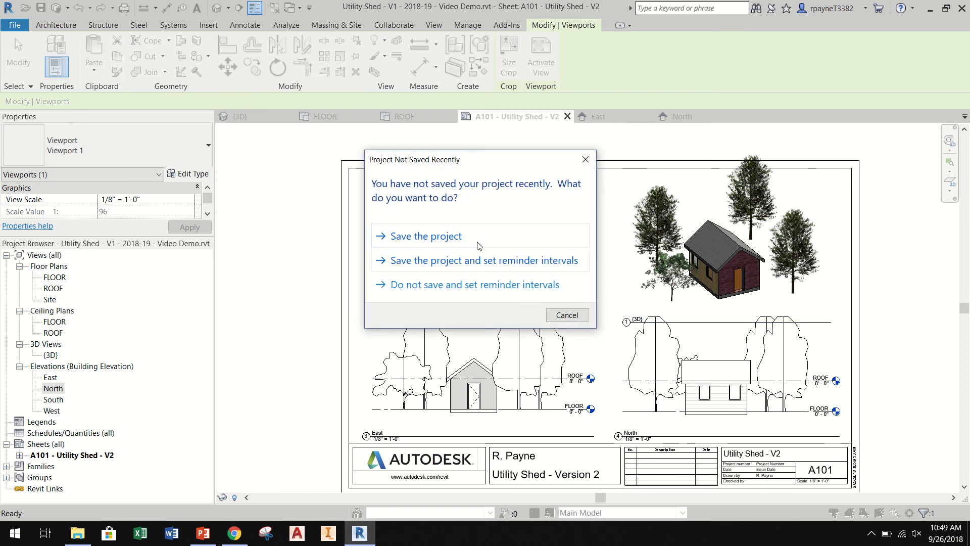
Dismiss the save reminder and delete the tree behind the shed in the {3D} view
{"action": "left_click", "coordinate": [579, 309]}
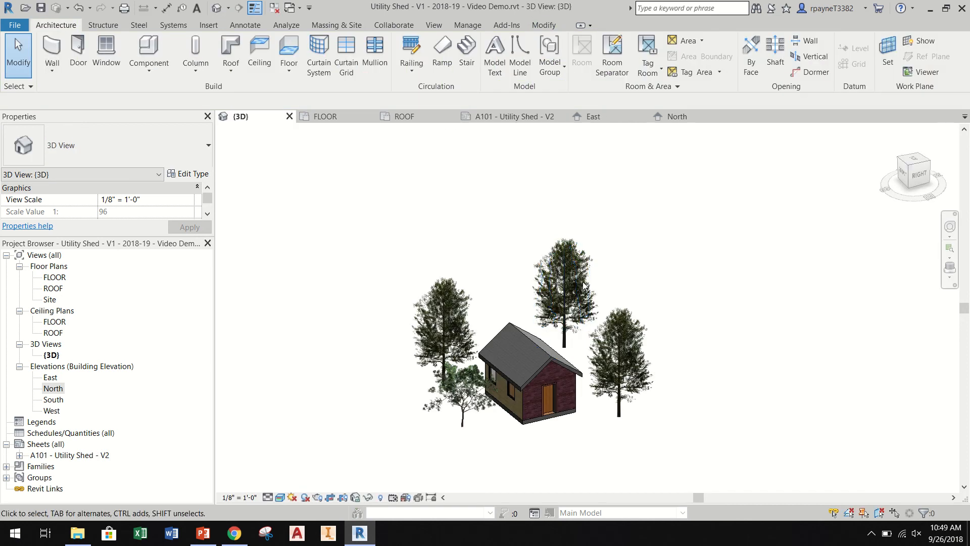
{"action": "left_click", "coordinate": [571, 291]}
{"action": "key", "text": "Delete"}
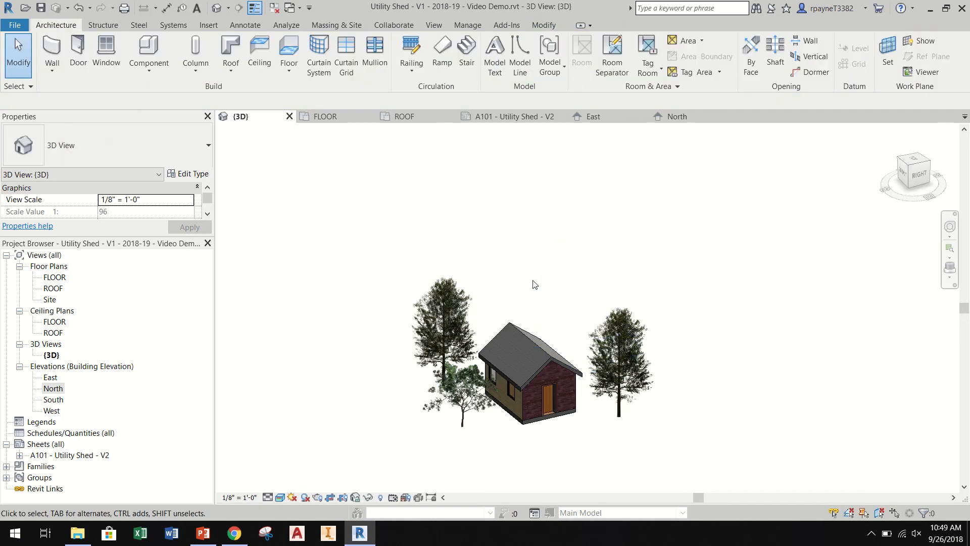
Shift the 3D view on sheet A101 up and slightly right so its title clears the North elevation's trees
{"action": "double_click", "coordinate": [74, 454]}
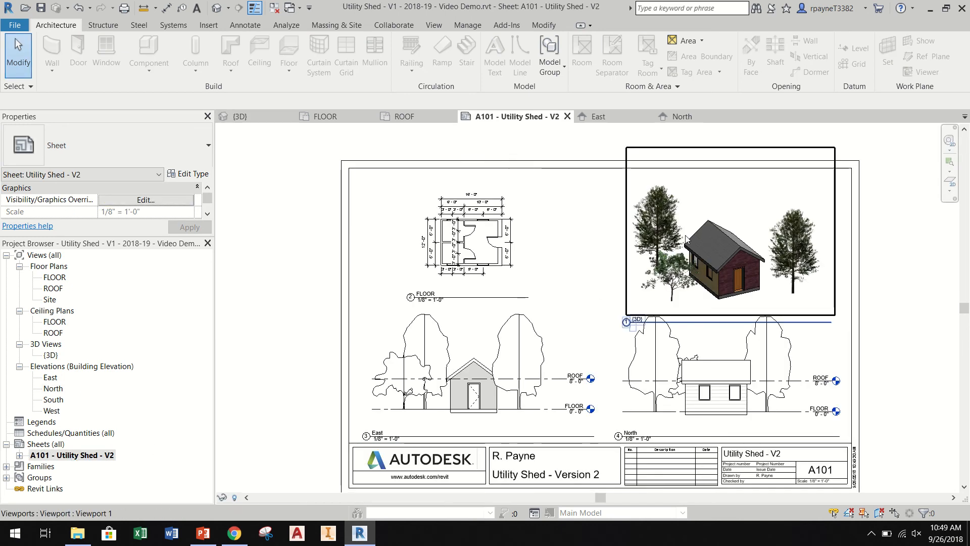
{"action": "left_click", "coordinate": [686, 239]}
{"action": "left_click_drag", "start_coordinate": [717, 274], "coordinate": [724, 257]}
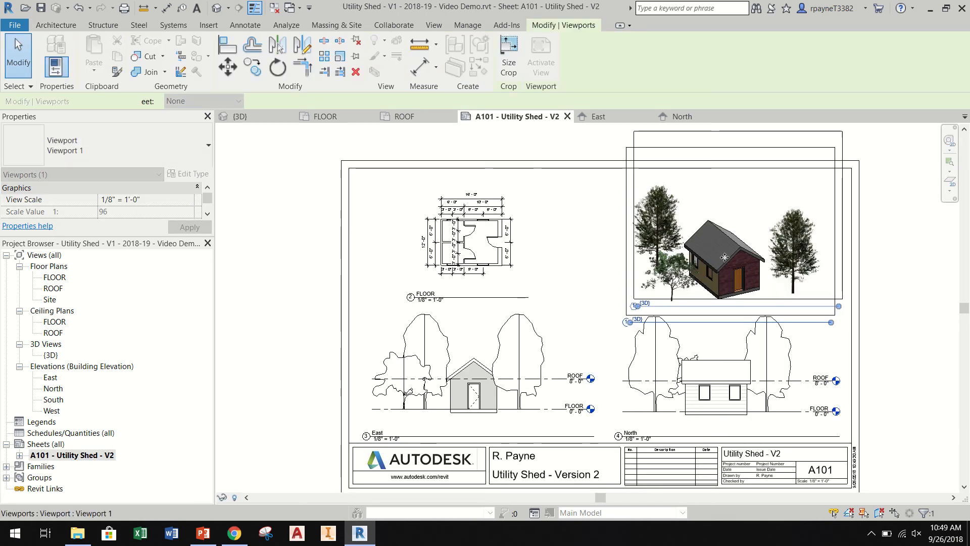
{"action": "left_click", "coordinate": [914, 295]}
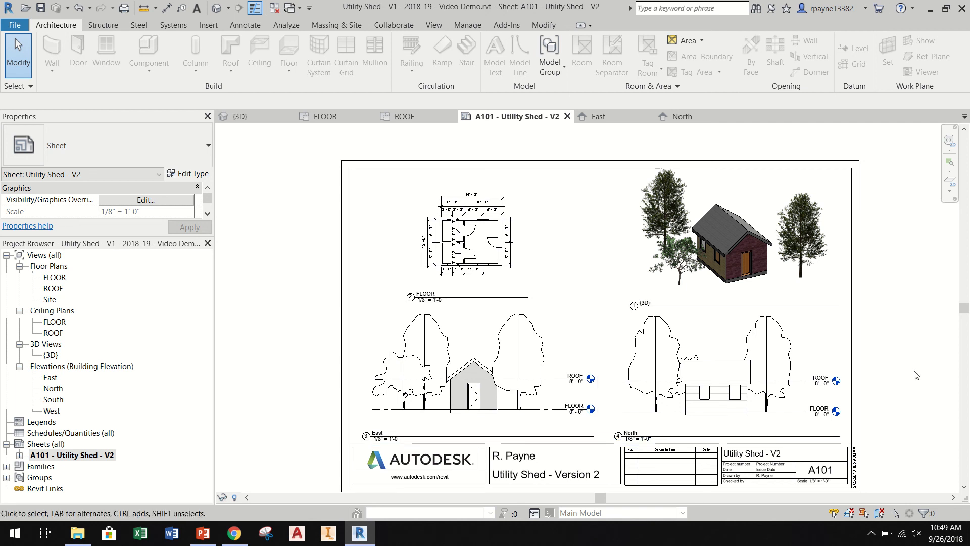
Check the finished sheet layout and save the project
{"action": "scroll", "coordinate": [921, 329], "scroll_direction": "down", "scroll_amount": 1}
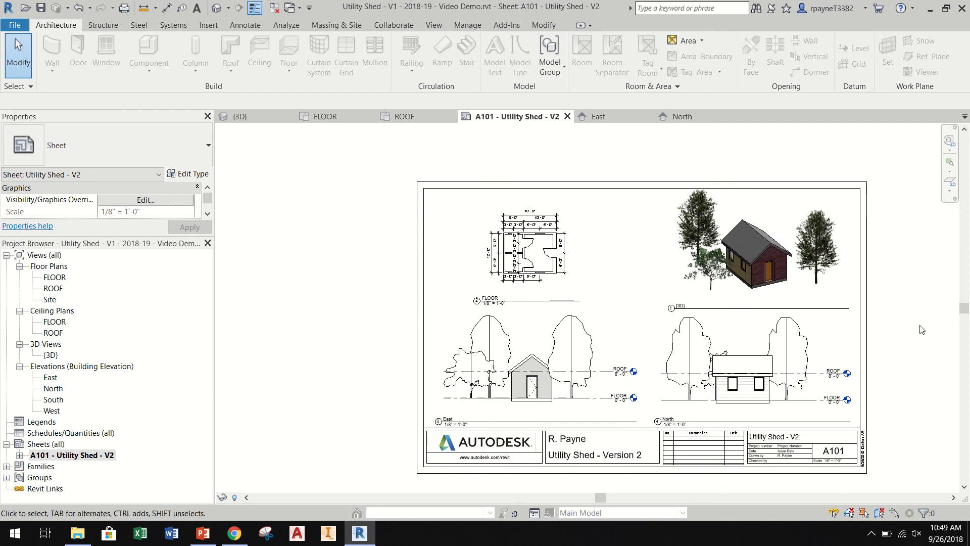
{"action": "scroll", "coordinate": [922, 329], "scroll_direction": "up", "scroll_amount": 1}
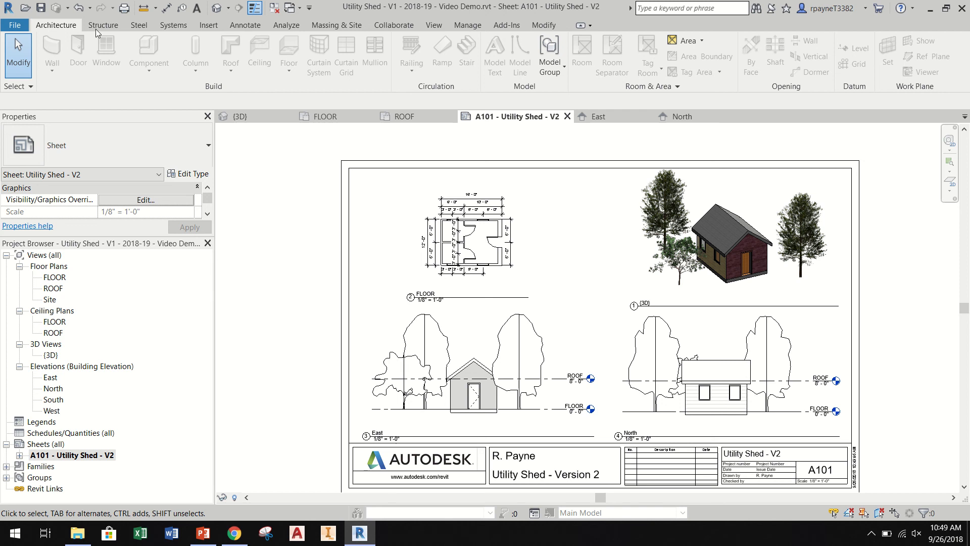
{"action": "left_click", "coordinate": [41, 8]}
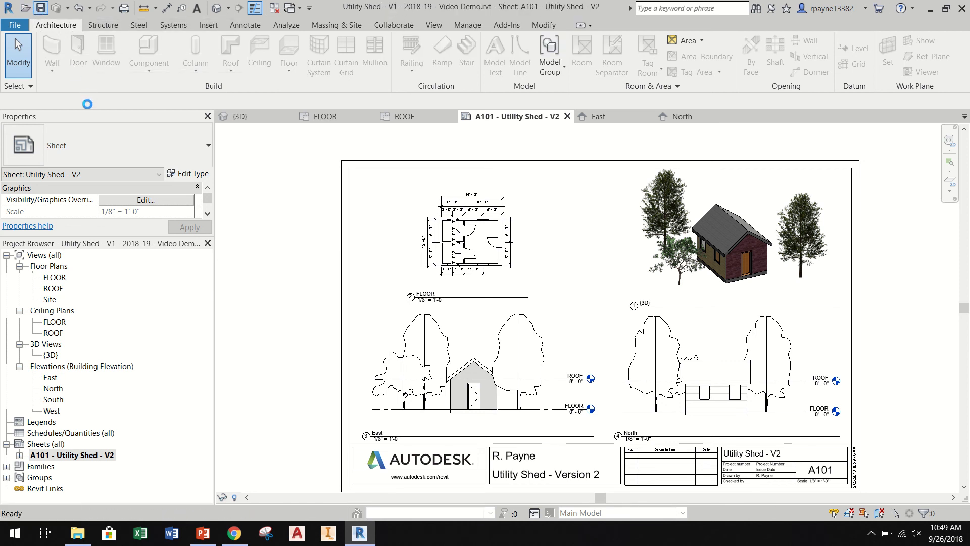
Print the current A101 sheet window with the Adobe PDF printer, accepting raster printing for the shaded views
{"action": "left_click", "coordinate": [123, 7]}
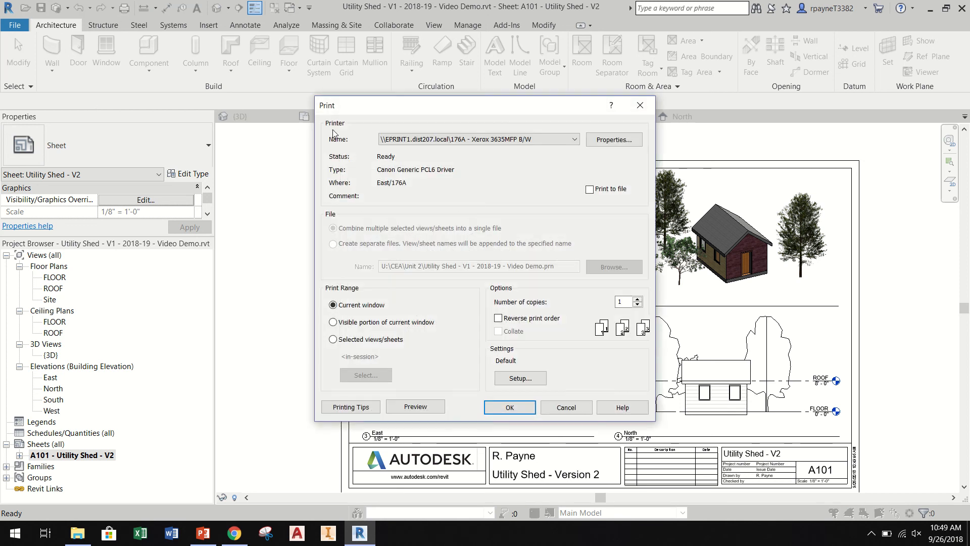
{"action": "left_click", "coordinate": [459, 142]}
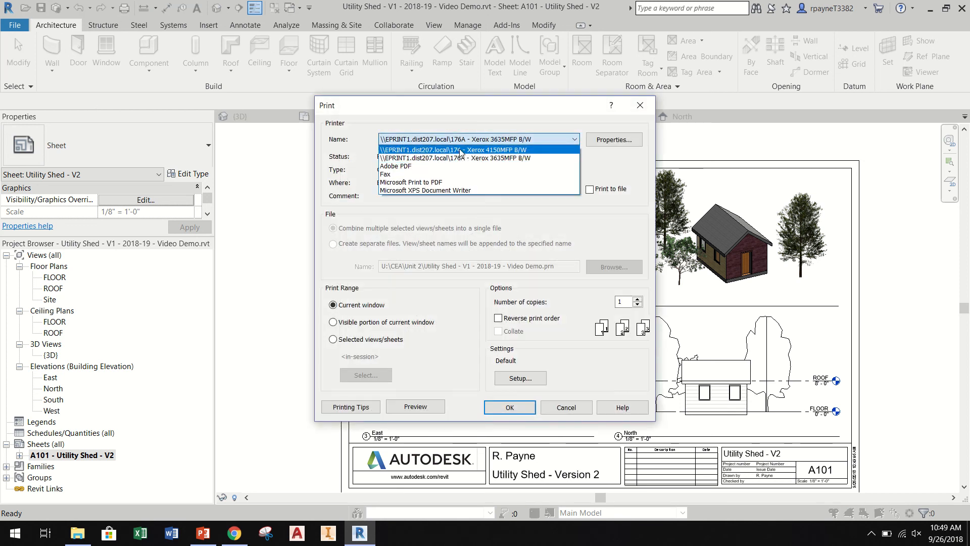
{"action": "left_click", "coordinate": [461, 166]}
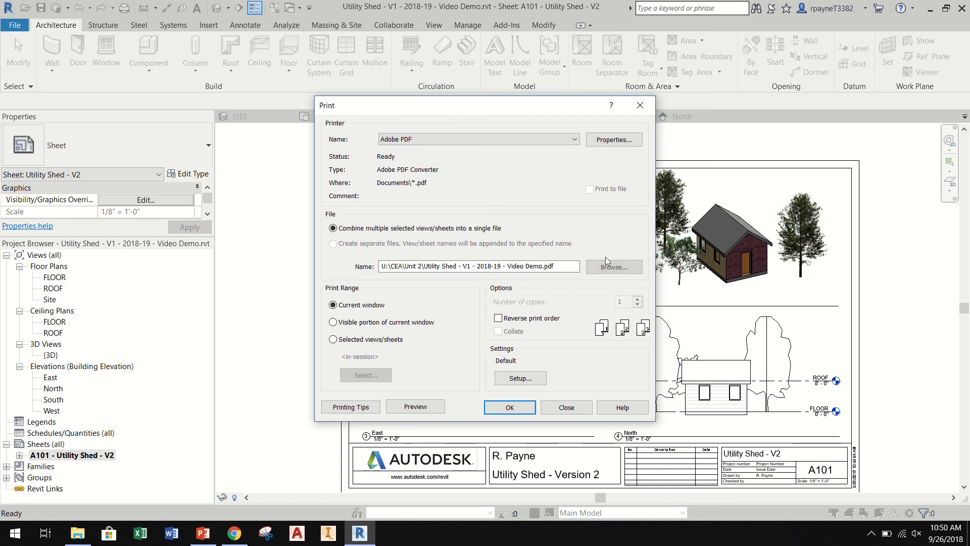
{"action": "left_click", "coordinate": [504, 408]}
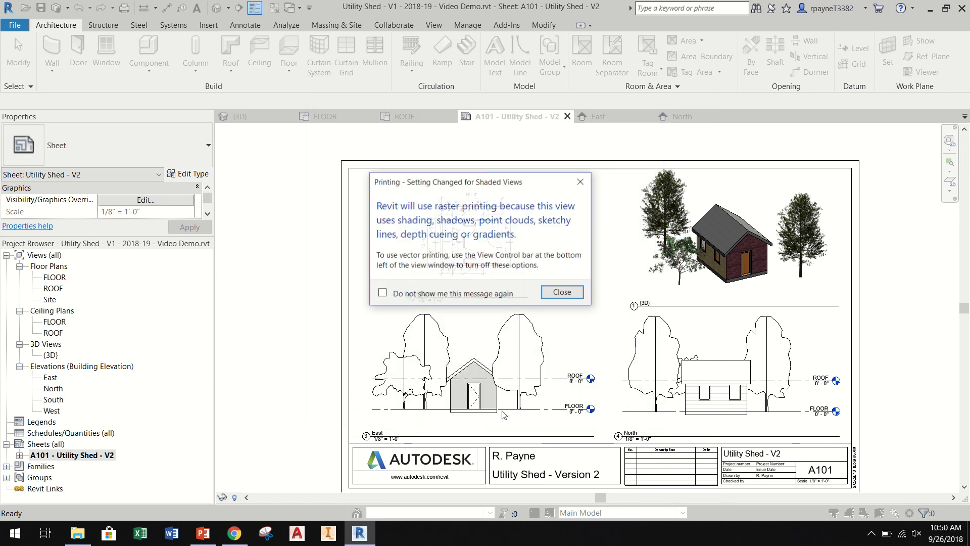
{"action": "left_click", "coordinate": [554, 290]}
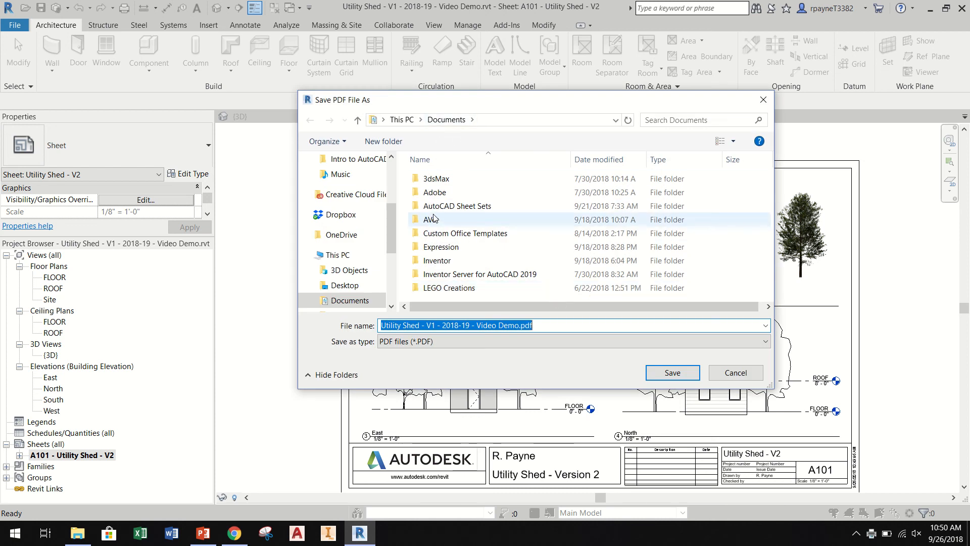
Save the PDF as Utility Shed - V1 - 2018-19 - Video Demo.pdf in the CEA\Unit 2 folder on the U: drive
{"action": "scroll", "coordinate": [435, 222], "scroll_direction": "down", "scroll_amount": 1}
{"action": "scroll", "coordinate": [347, 253], "scroll_direction": "down", "scroll_amount": 4}
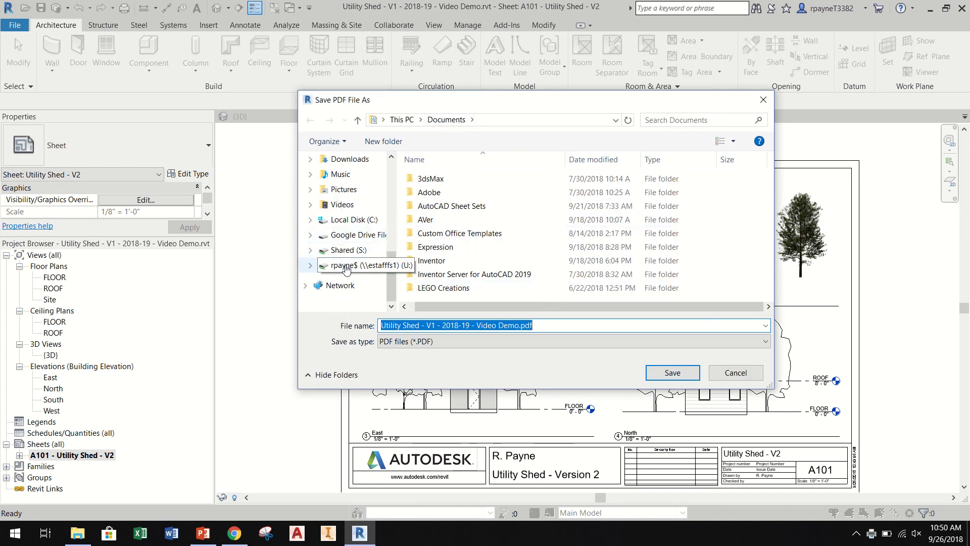
{"action": "left_click", "coordinate": [347, 268]}
{"action": "left_click", "coordinate": [454, 193]}
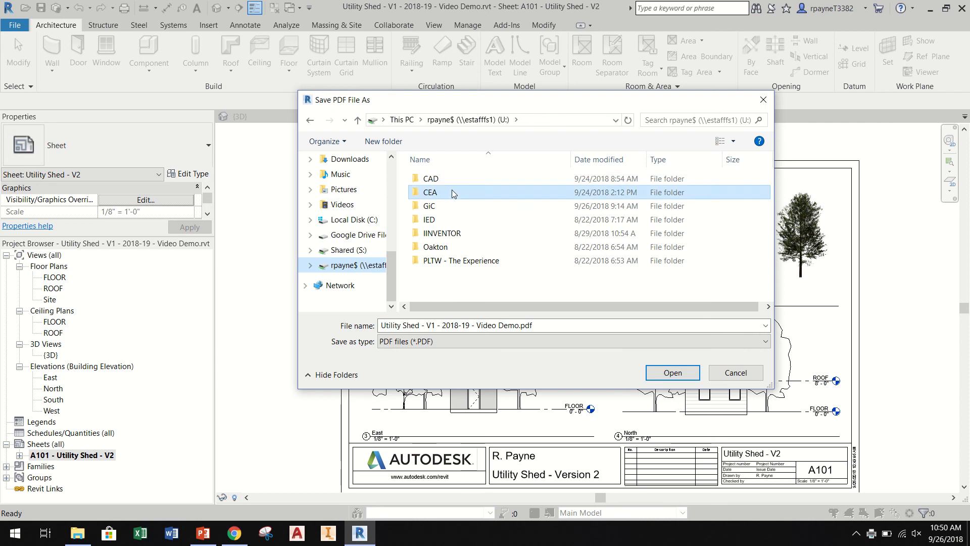
{"action": "double_click", "coordinate": [453, 193]}
{"action": "scroll", "coordinate": [459, 236], "scroll_direction": "down", "scroll_amount": 2}
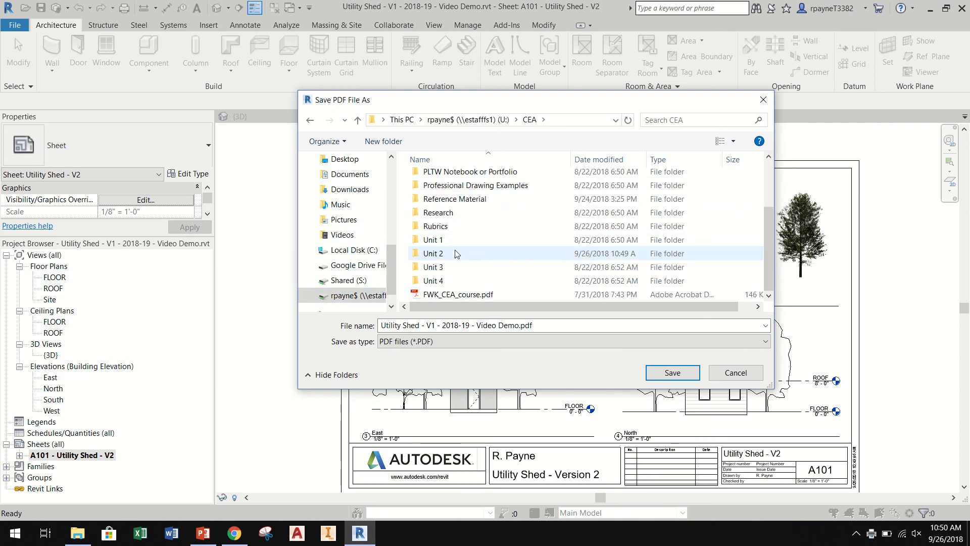
{"action": "double_click", "coordinate": [457, 254]}
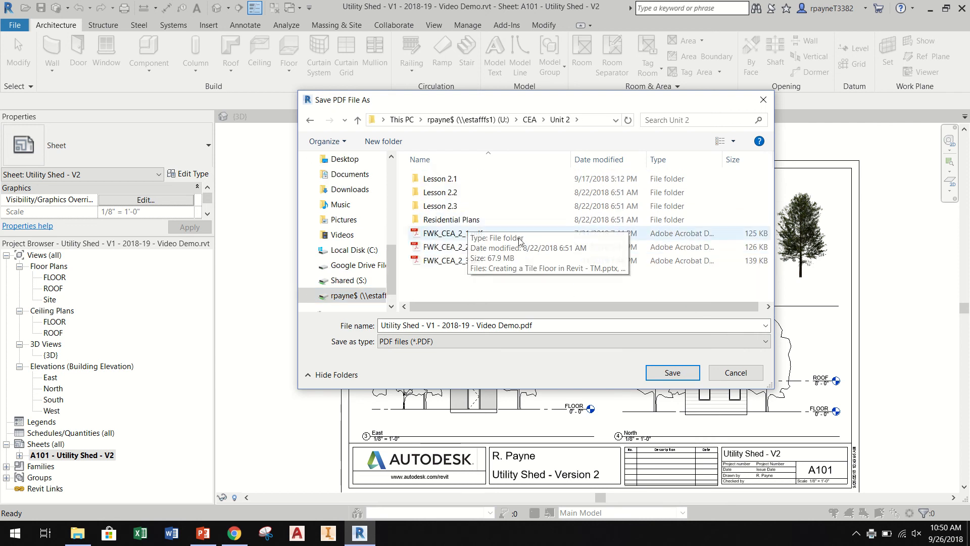
{"action": "left_click", "coordinate": [476, 327]}
{"action": "left_click", "coordinate": [666, 374]}
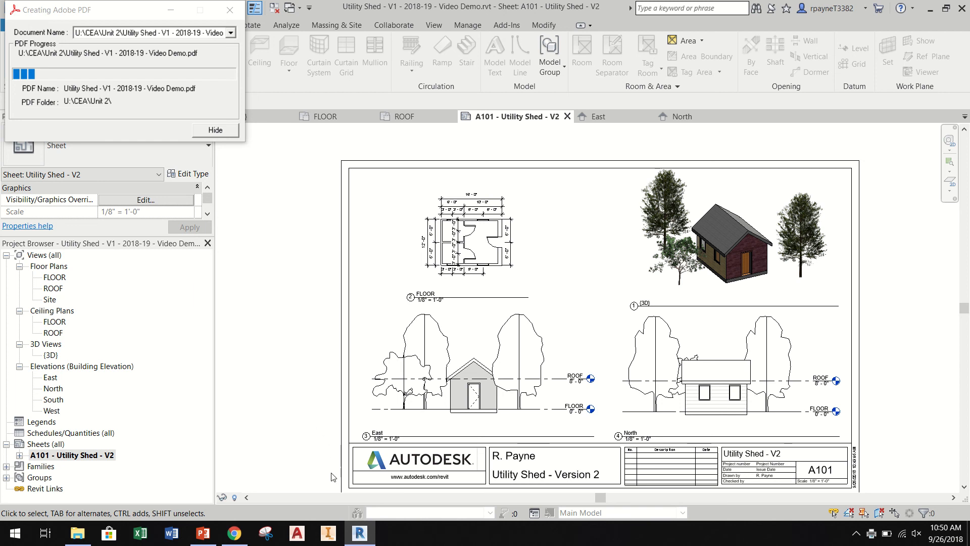
{"action": "mouse_move", "coordinate": [233, 540]}
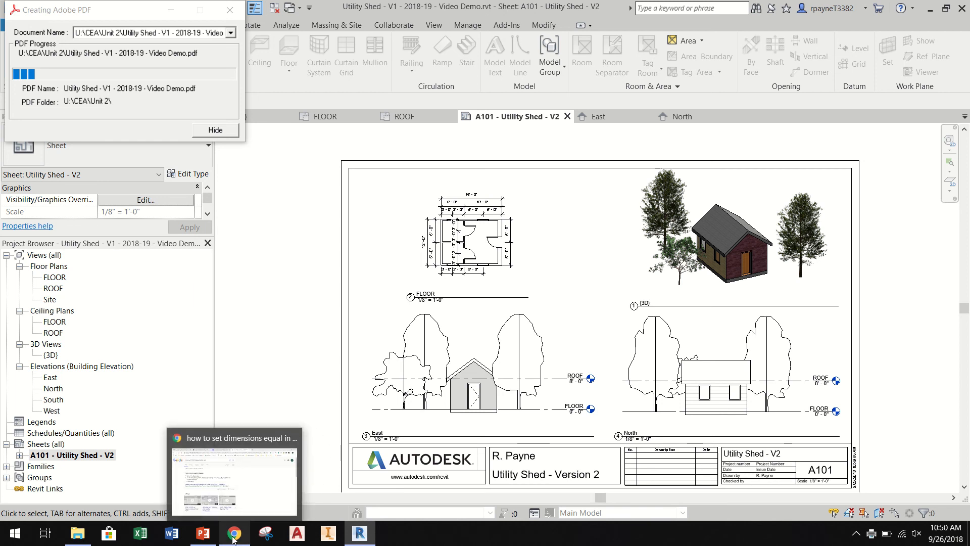